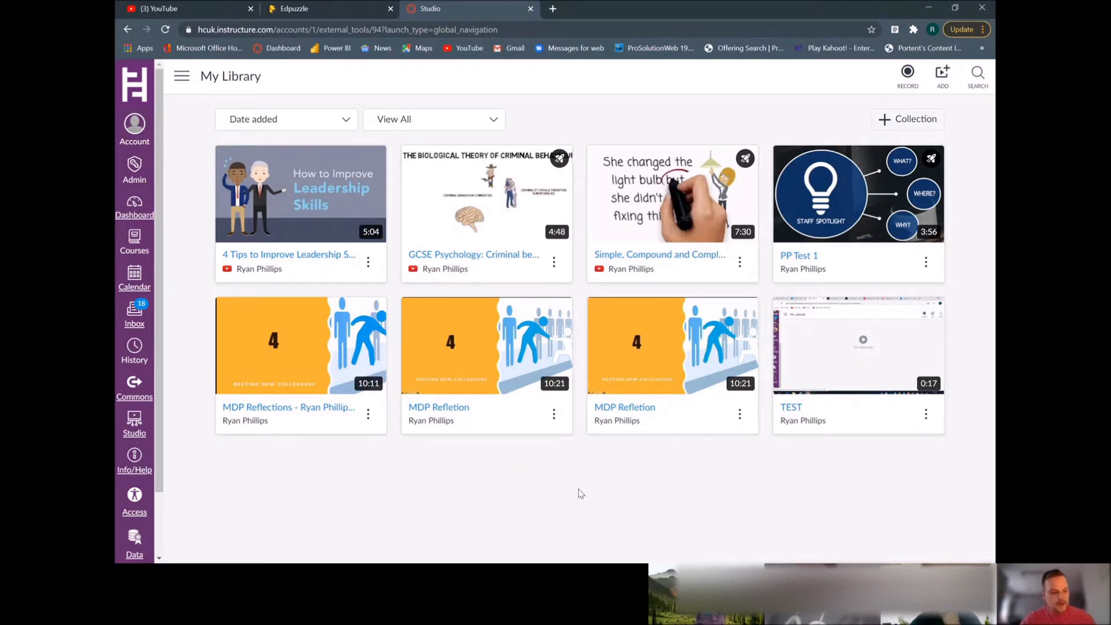
Open the Add to My Library dialog and select the YouTube URL field
{"action": "mouse_move", "coordinate": [658, 371]}
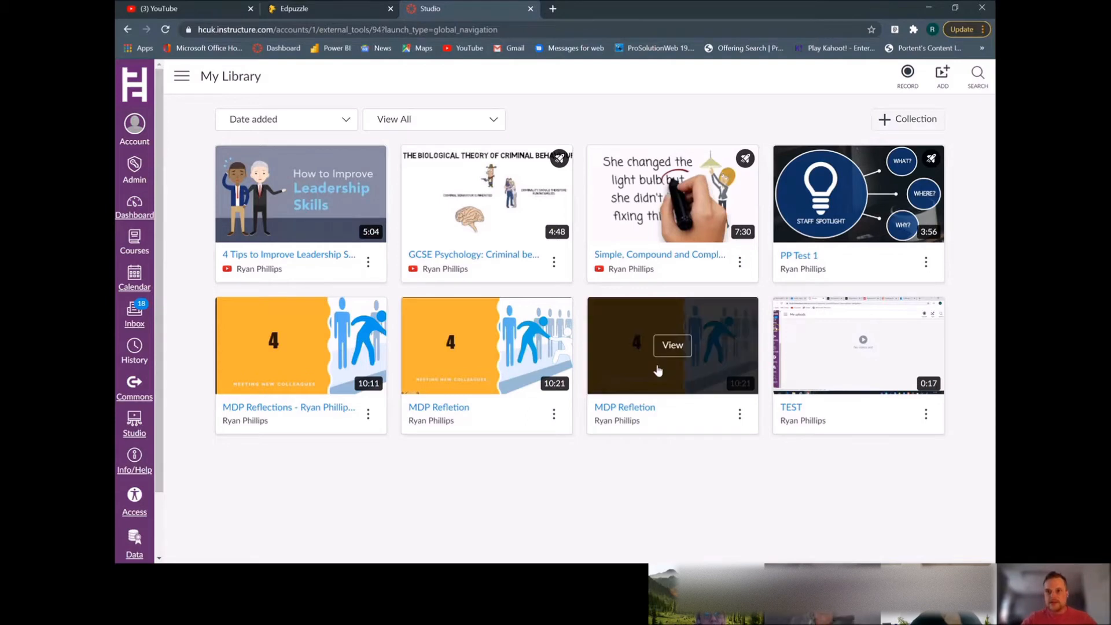
{"action": "left_click", "coordinate": [944, 80]}
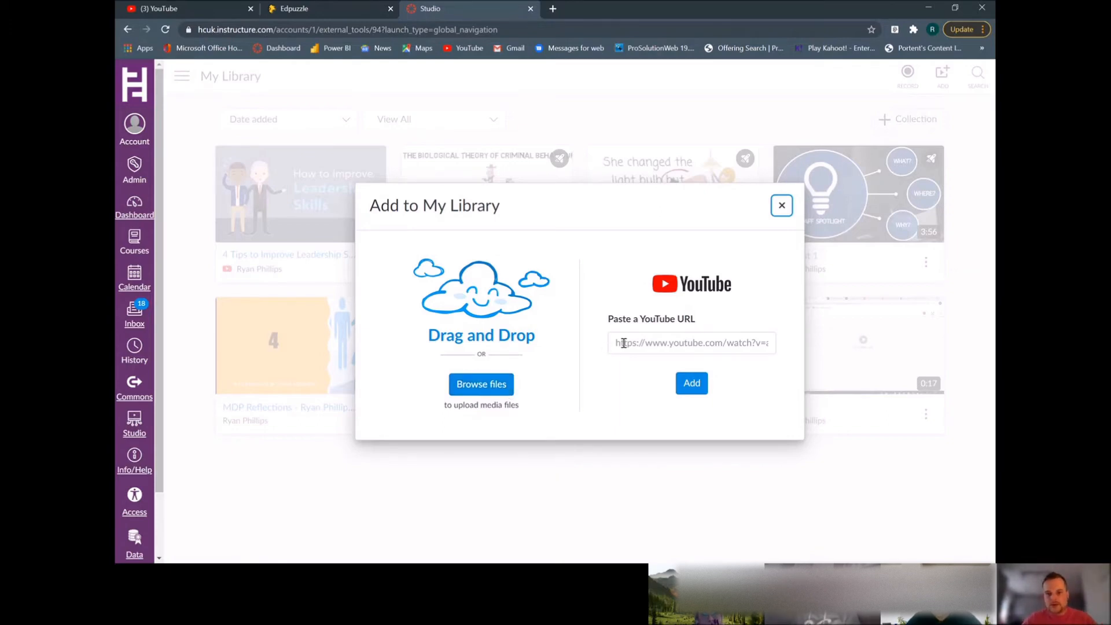
{"action": "left_click", "coordinate": [700, 344]}
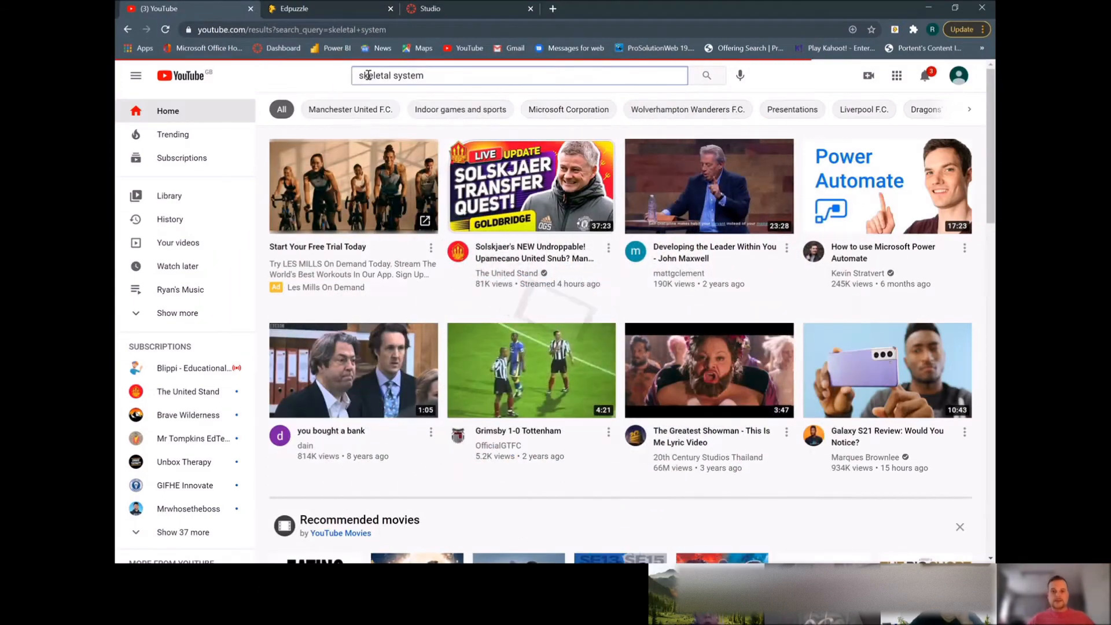
Search YouTube for skeletal system and open the Skeletal System Overview video
{"action": "key", "text": "Return"}
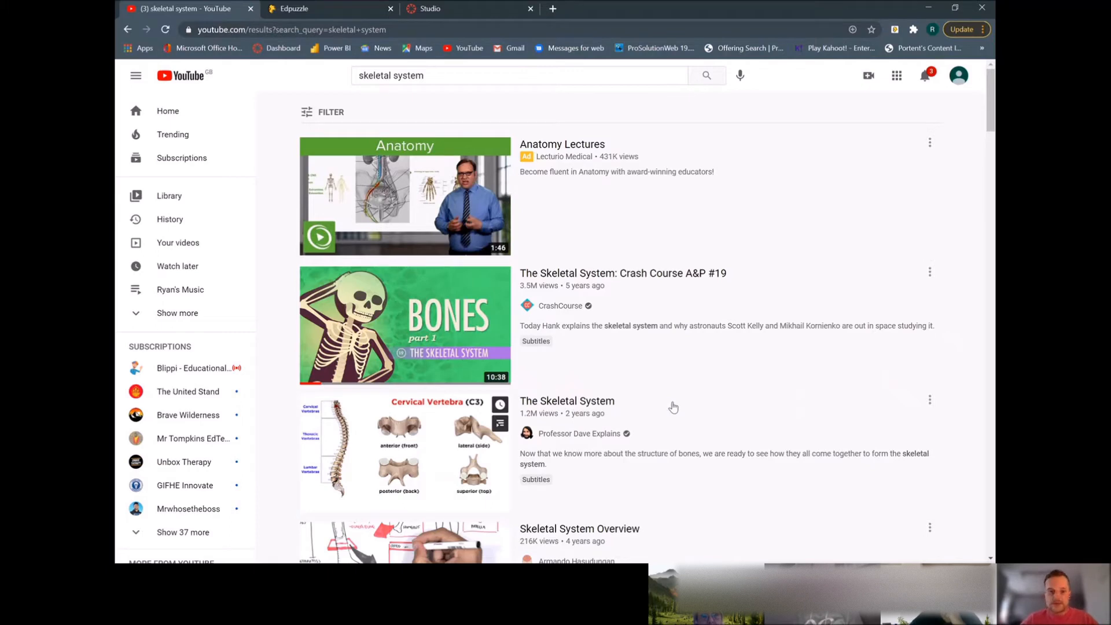
{"action": "scroll", "coordinate": [673, 407], "scroll_direction": "down", "scroll_amount": 2}
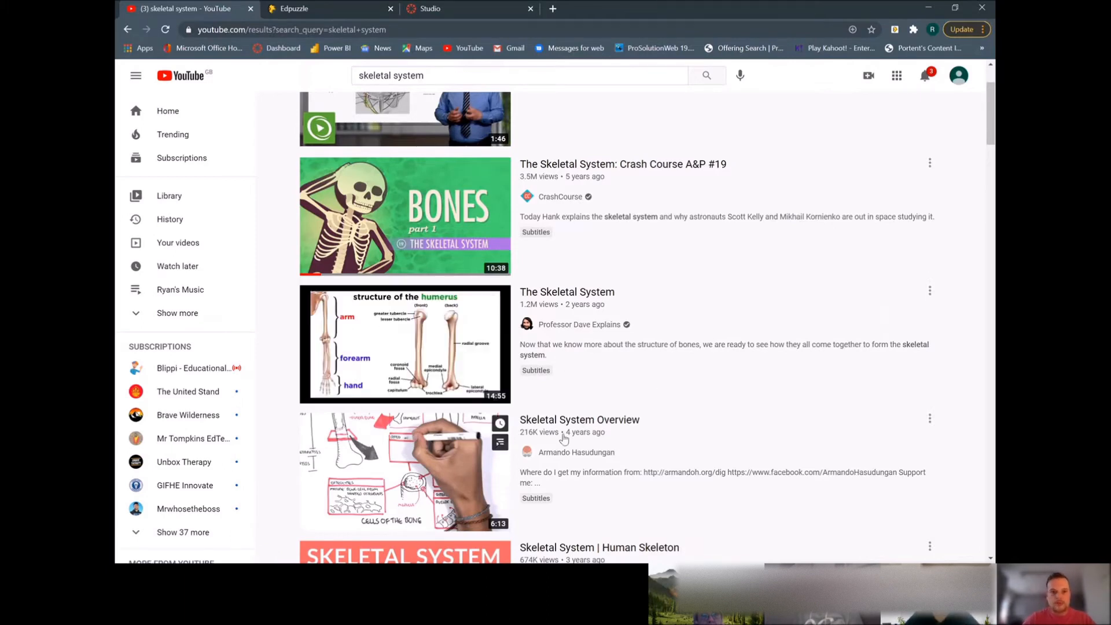
{"action": "scroll", "coordinate": [538, 473], "scroll_direction": "down", "scroll_amount": 1}
{"action": "scroll", "coordinate": [539, 473], "scroll_direction": "down", "scroll_amount": 1}
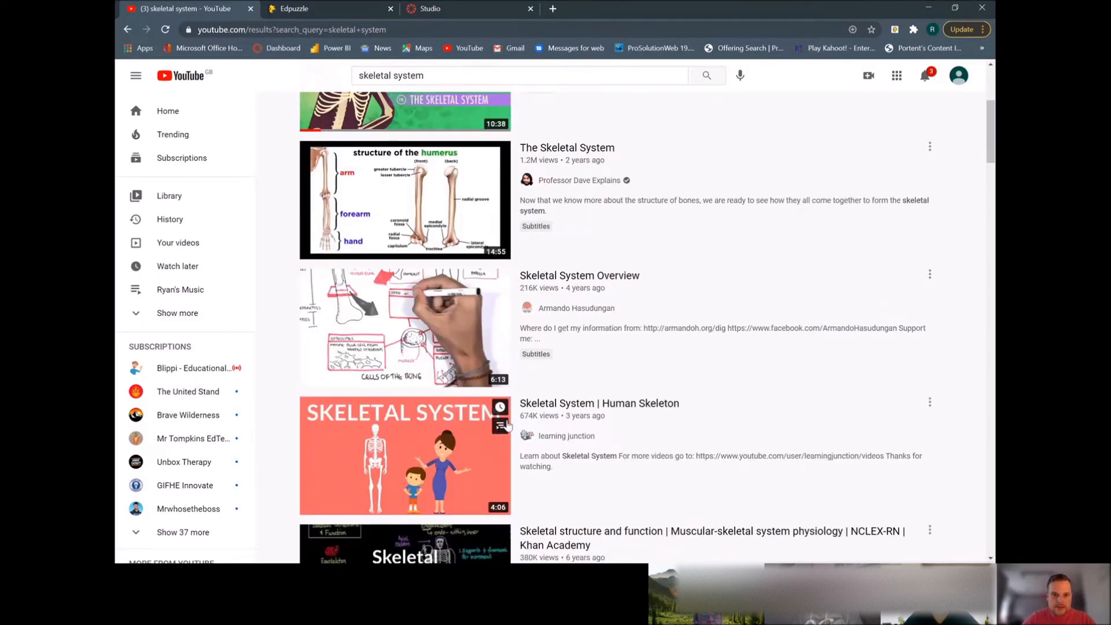
{"action": "left_click", "coordinate": [537, 282]}
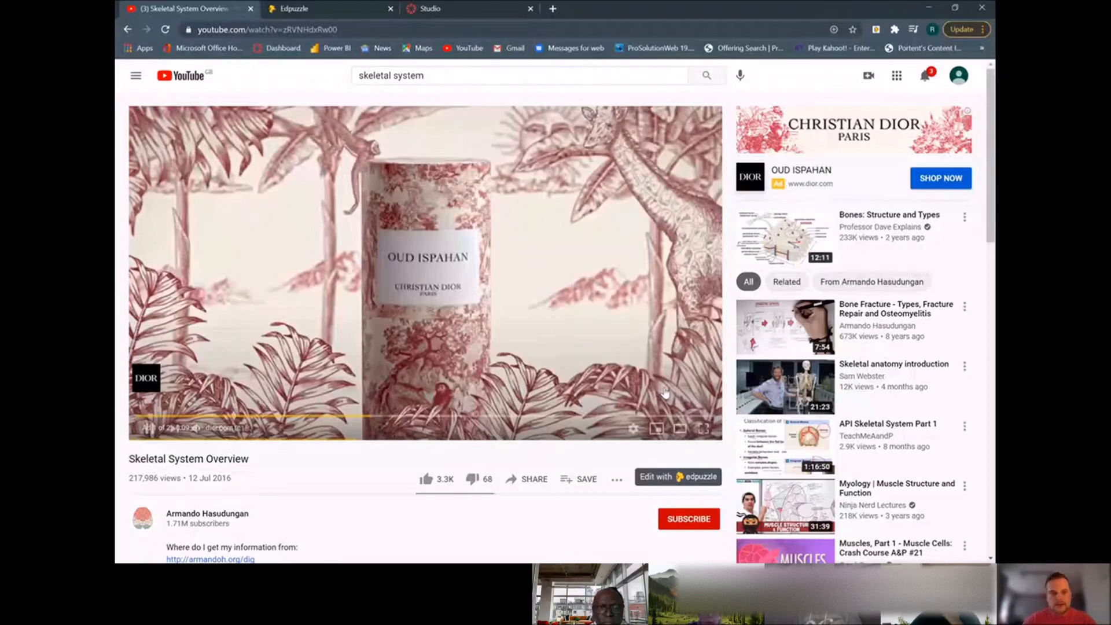
Return to Studio and start creating a video quiz from the Skeletal System Overview video
{"action": "left_click", "coordinate": [440, 9]}
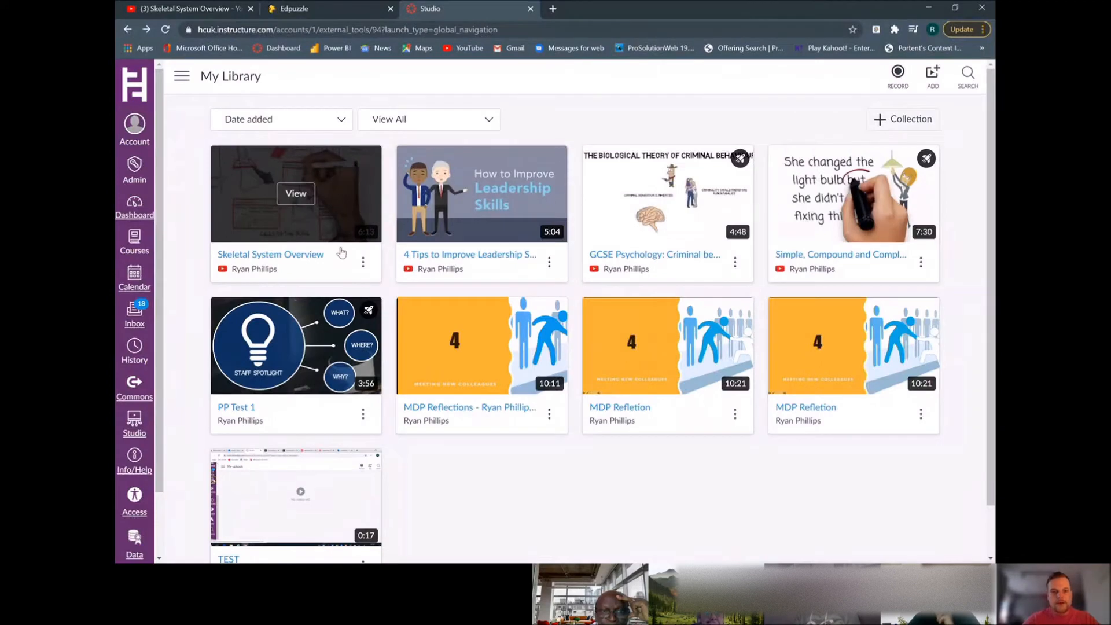
{"action": "left_click", "coordinate": [363, 264]}
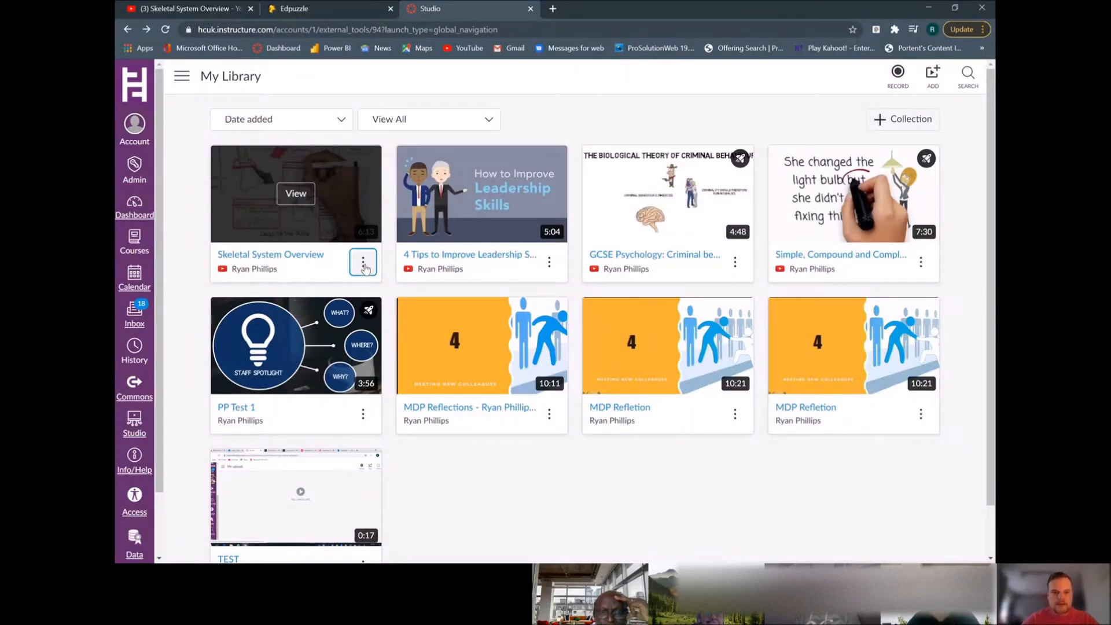
{"action": "left_click", "coordinate": [369, 171]}
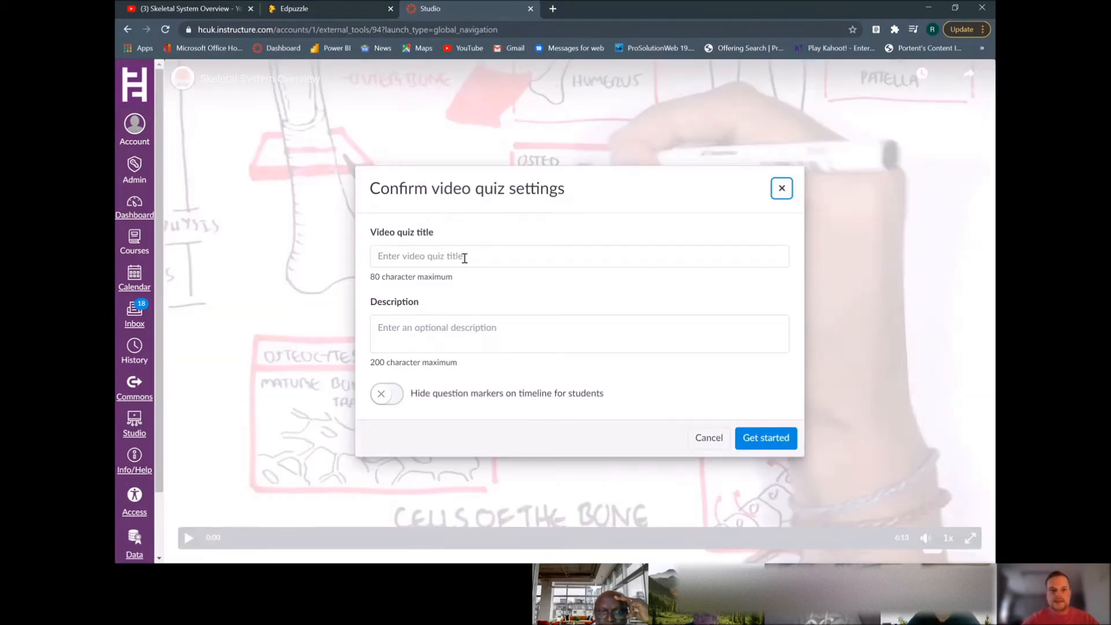
Title the quiz Flipped Learning Skeletal System and enter the description lnouih fkjwbnofuwnofbwn
{"action": "left_click", "coordinate": [467, 259]}
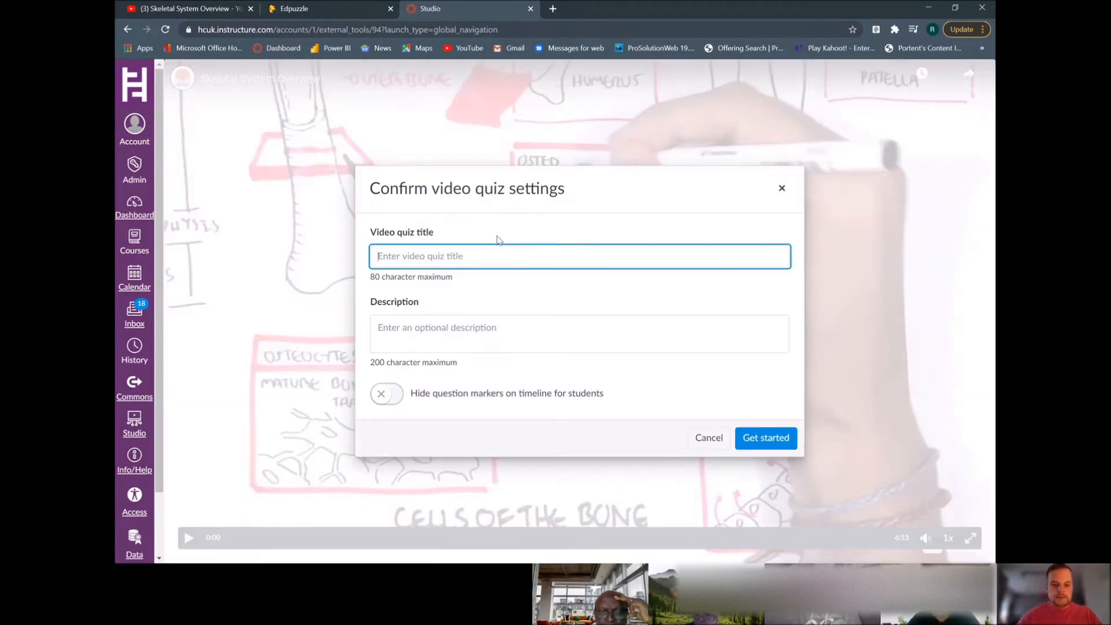
{"action": "type", "text": "Fli"}
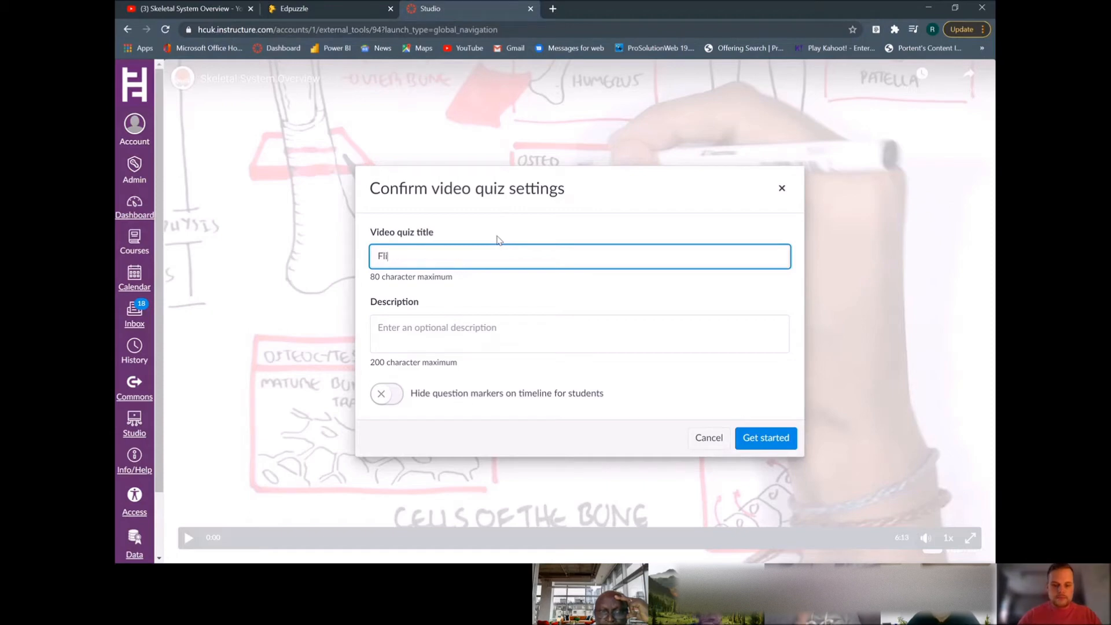
{"action": "type", "text": "pped Learning"}
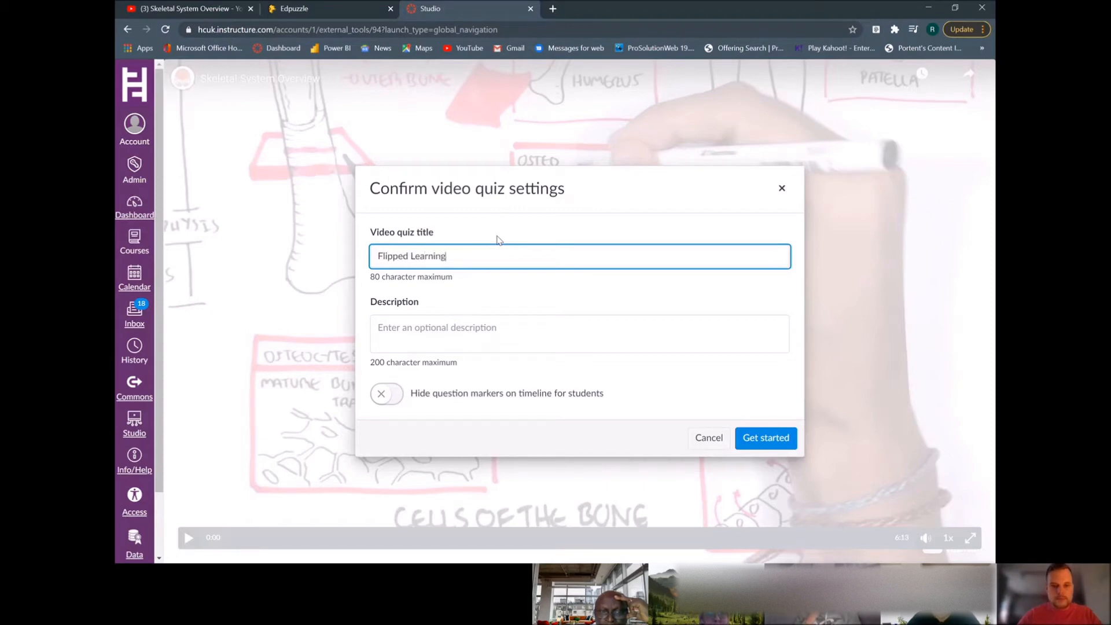
{"action": "type", "text": " Skeletal System"}
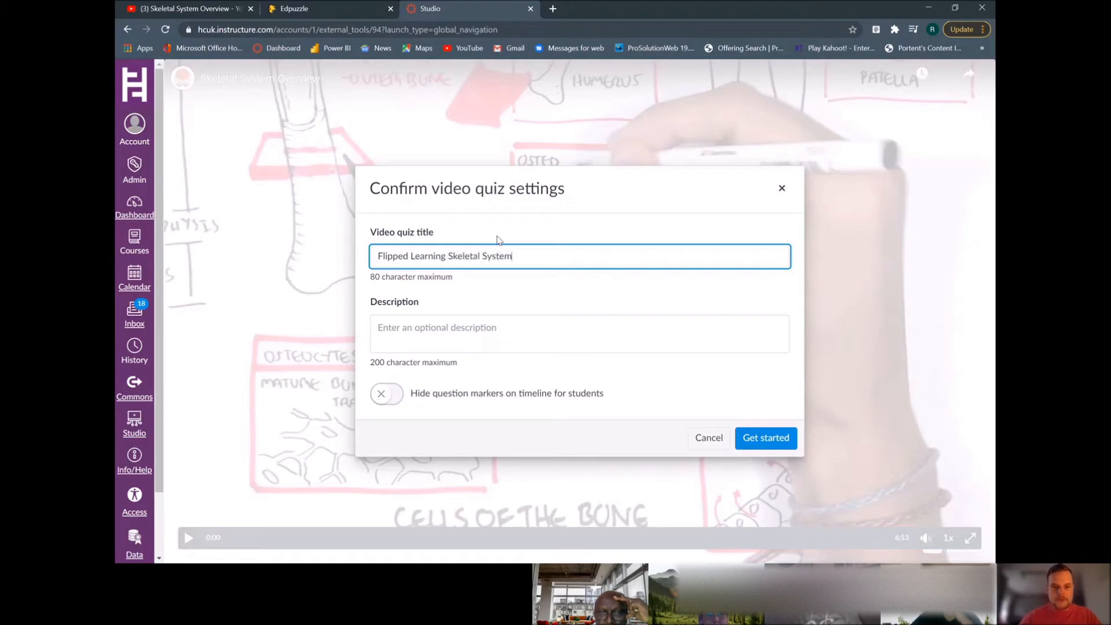
{"action": "left_click", "coordinate": [456, 329]}
{"action": "type", "text": "lnouih fkjwbnofuwnofbwn"}
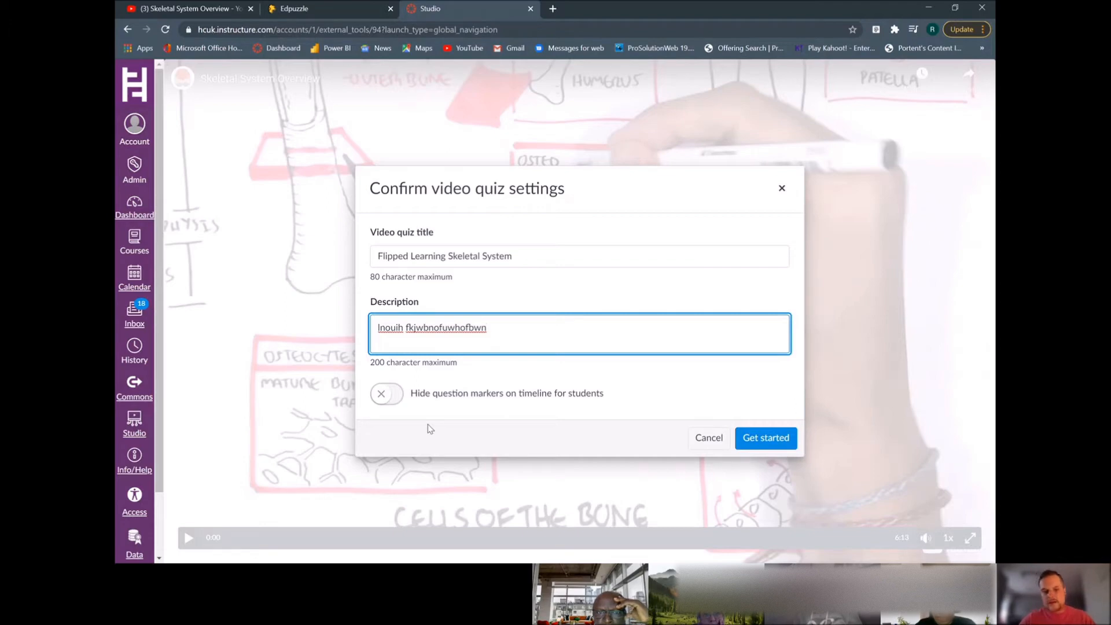
Enable hiding question markers on the timeline for students and start the quiz
{"action": "left_click", "coordinate": [438, 409]}
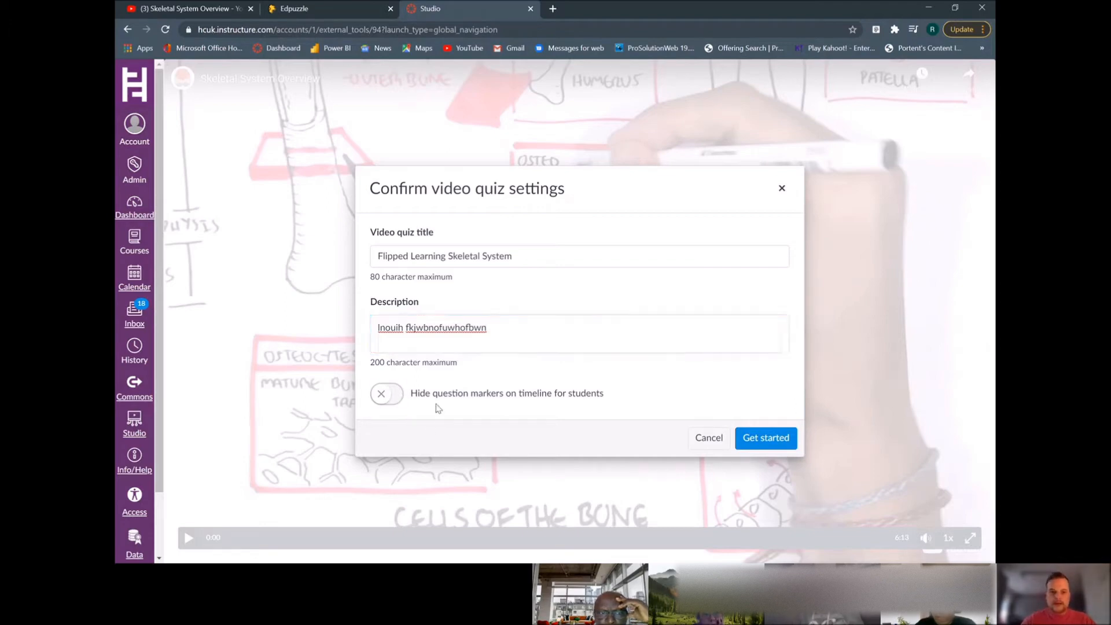
{"action": "left_click", "coordinate": [436, 405]}
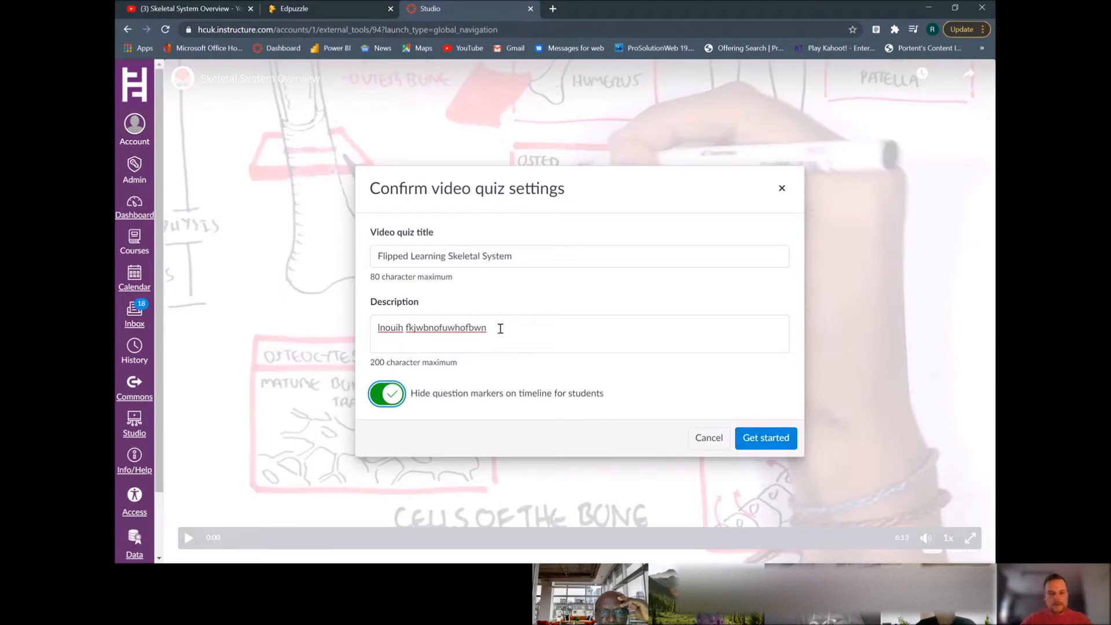
{"action": "left_click", "coordinate": [784, 440]}
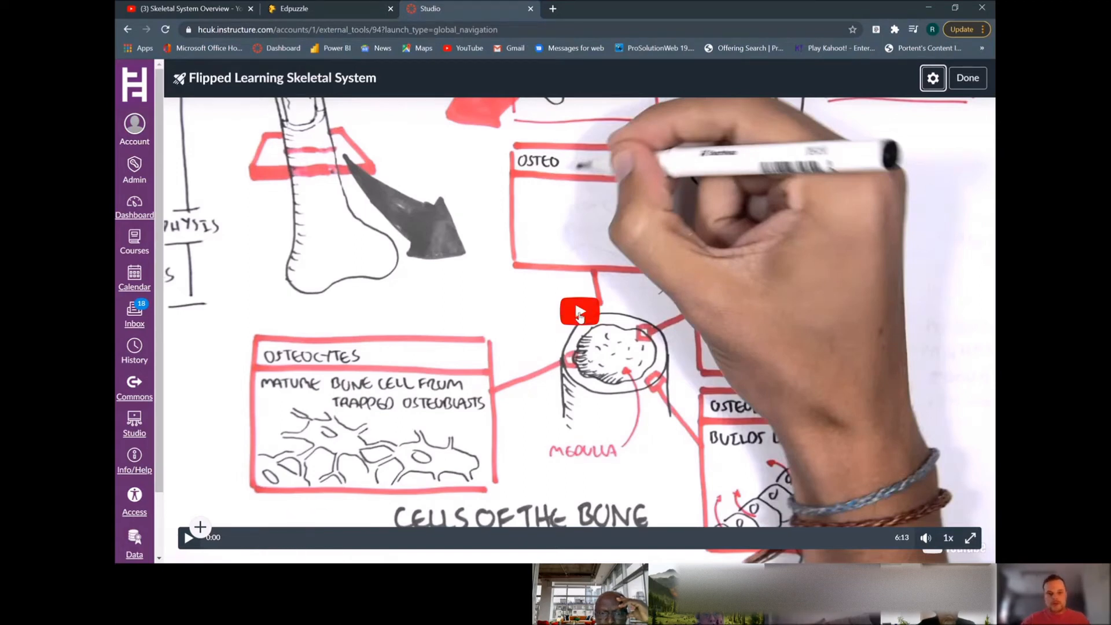
Play the video and pause it at 0:37
{"action": "left_click", "coordinate": [579, 308]}
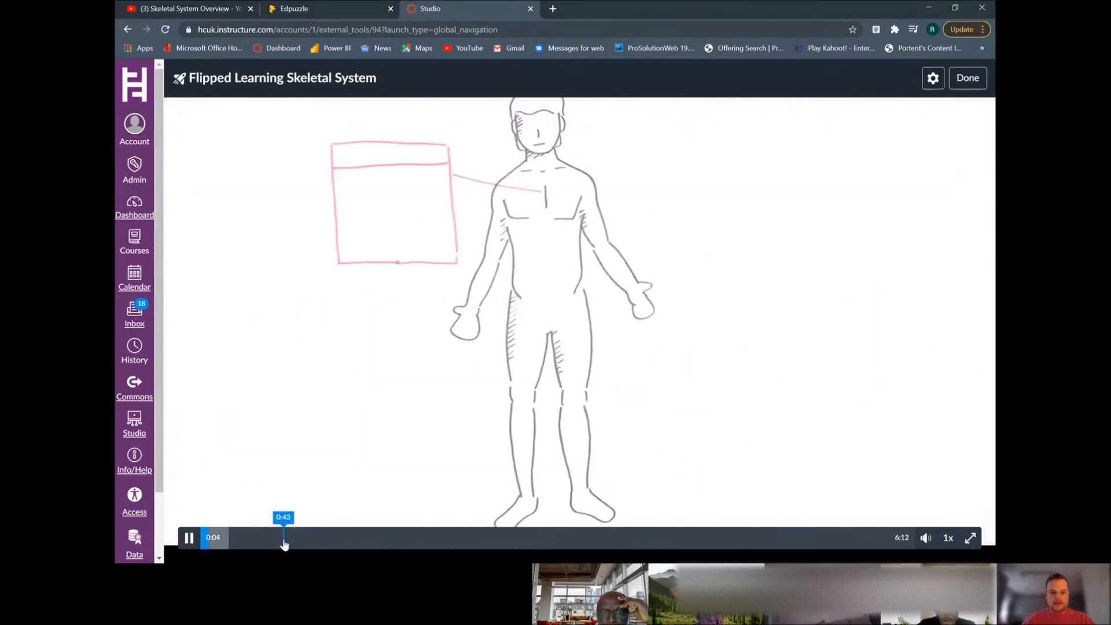
{"action": "left_click", "coordinate": [272, 544]}
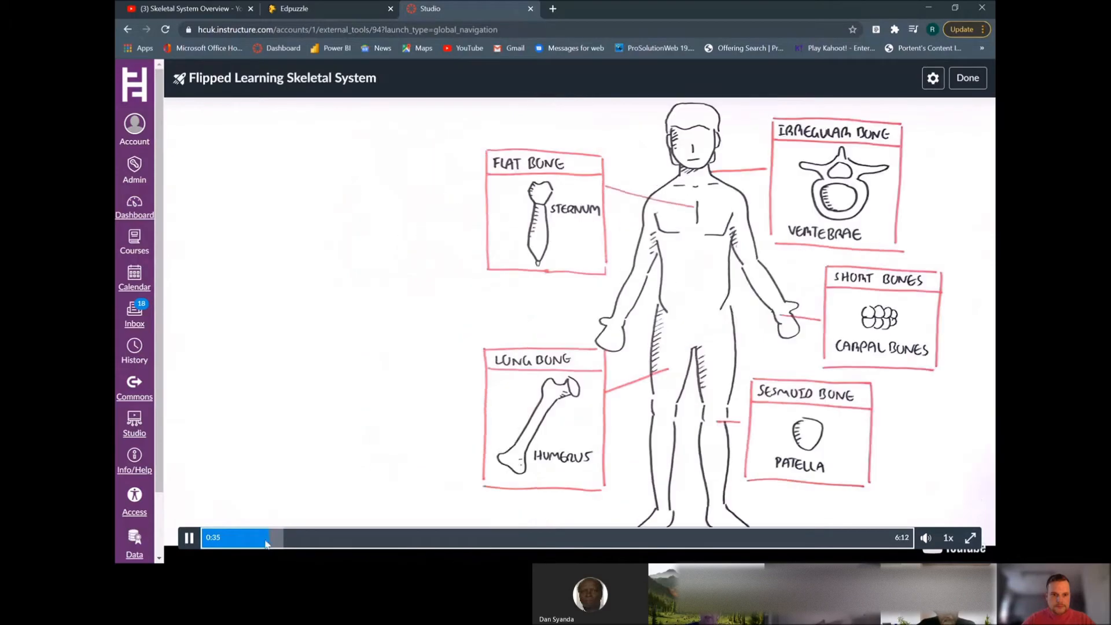
{"action": "left_click", "coordinate": [189, 537]}
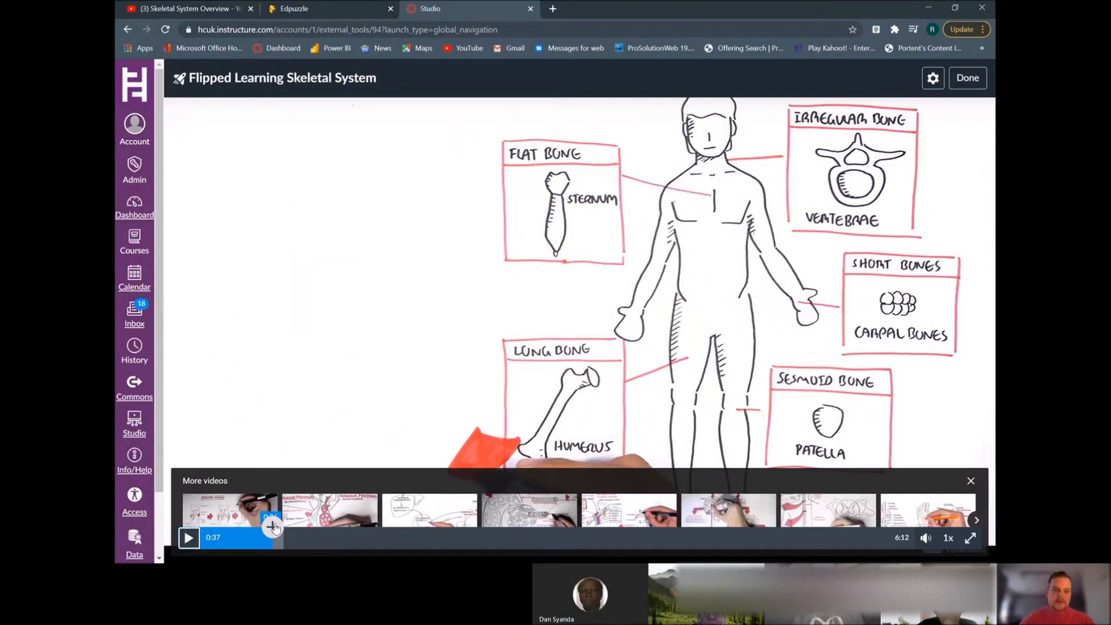
Add a True or False question at 0:37 with the stem ldnoidhfo kjdbibsdifc
{"action": "left_click", "coordinate": [273, 527]}
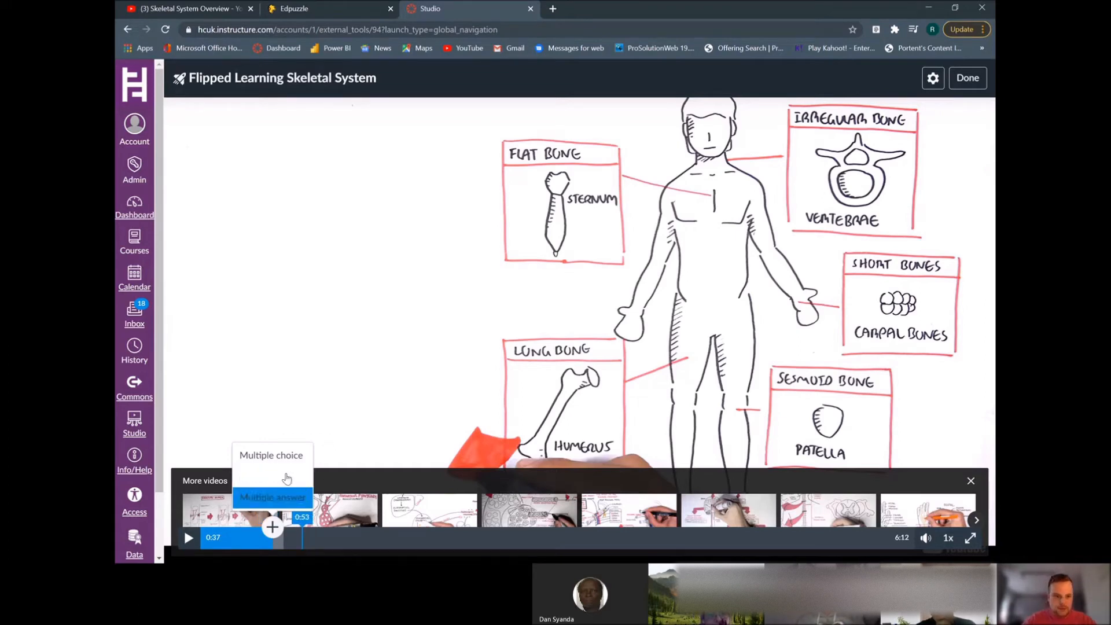
{"action": "left_click", "coordinate": [289, 477]}
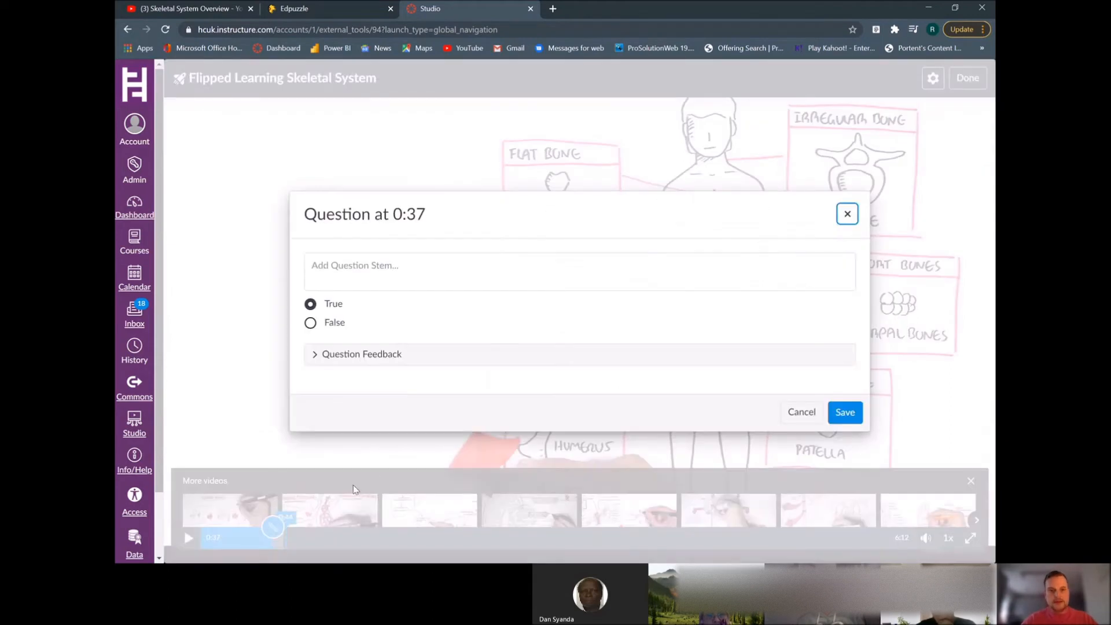
{"action": "left_click", "coordinate": [388, 265]}
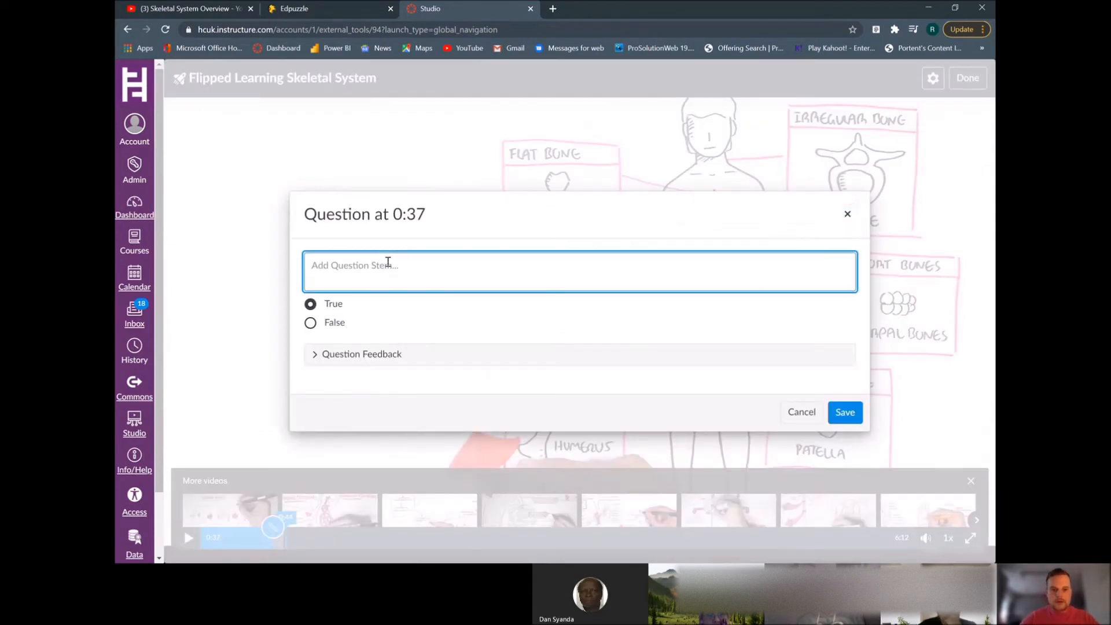
{"action": "type", "text": "ldnoidhfo kjdbibsdfd"}
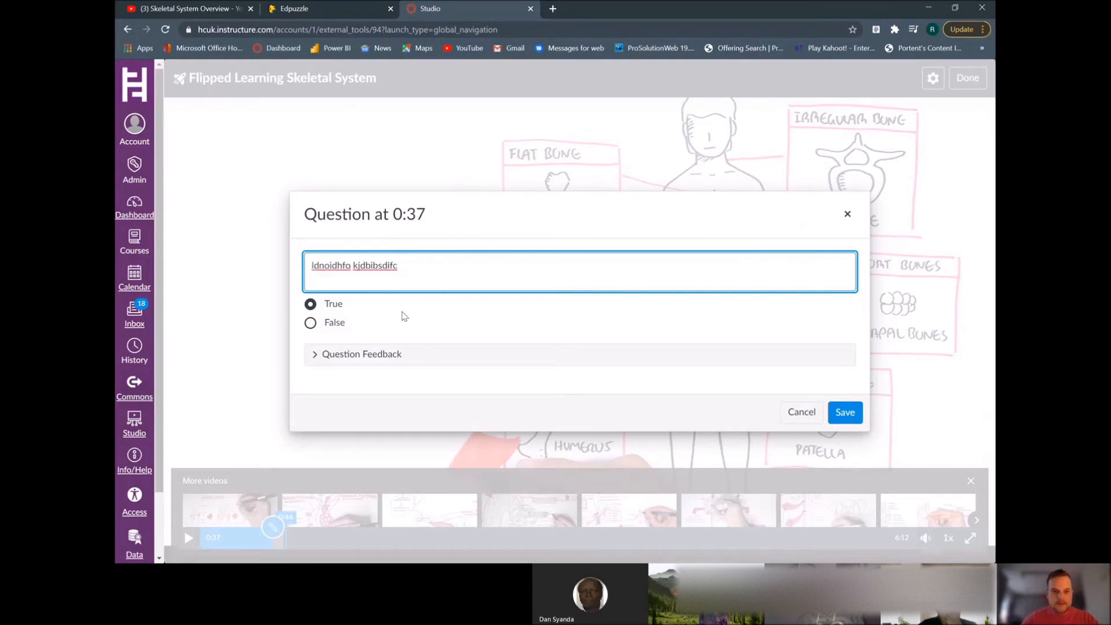
Mark False as the correct answer, open the question feedback section, and save the question
{"action": "left_click", "coordinate": [311, 324]}
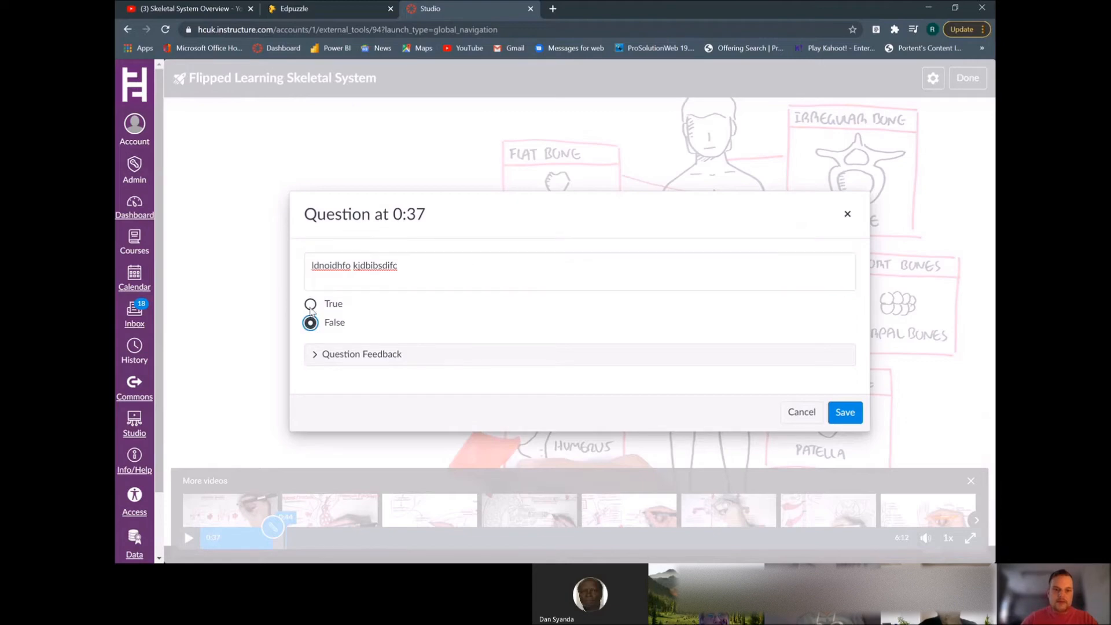
{"action": "left_click", "coordinate": [315, 355]}
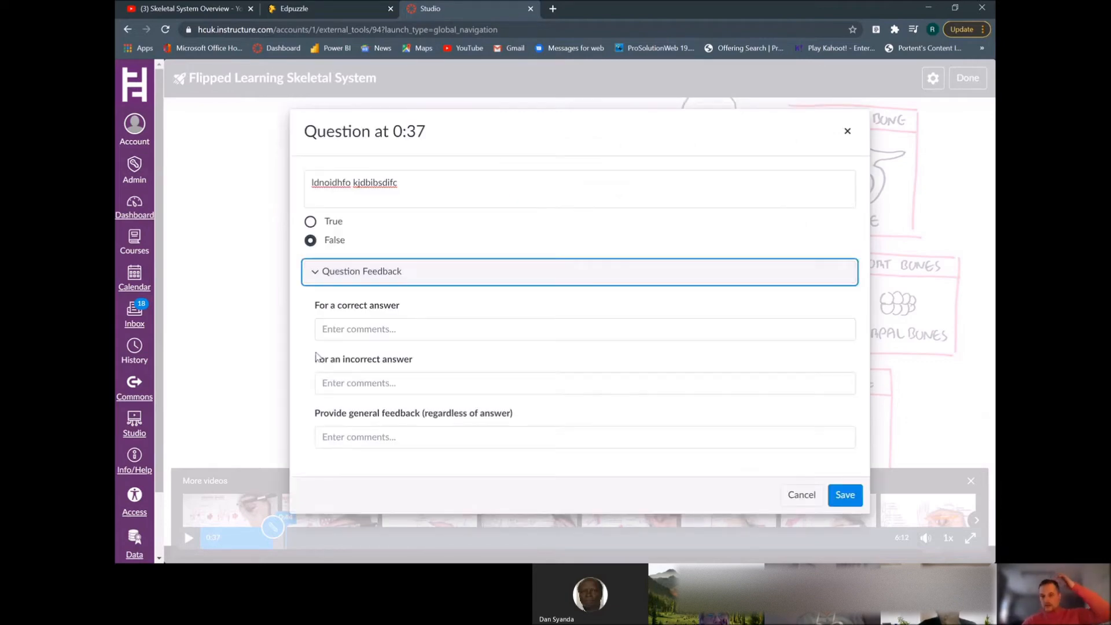
{"action": "left_click", "coordinate": [432, 328]}
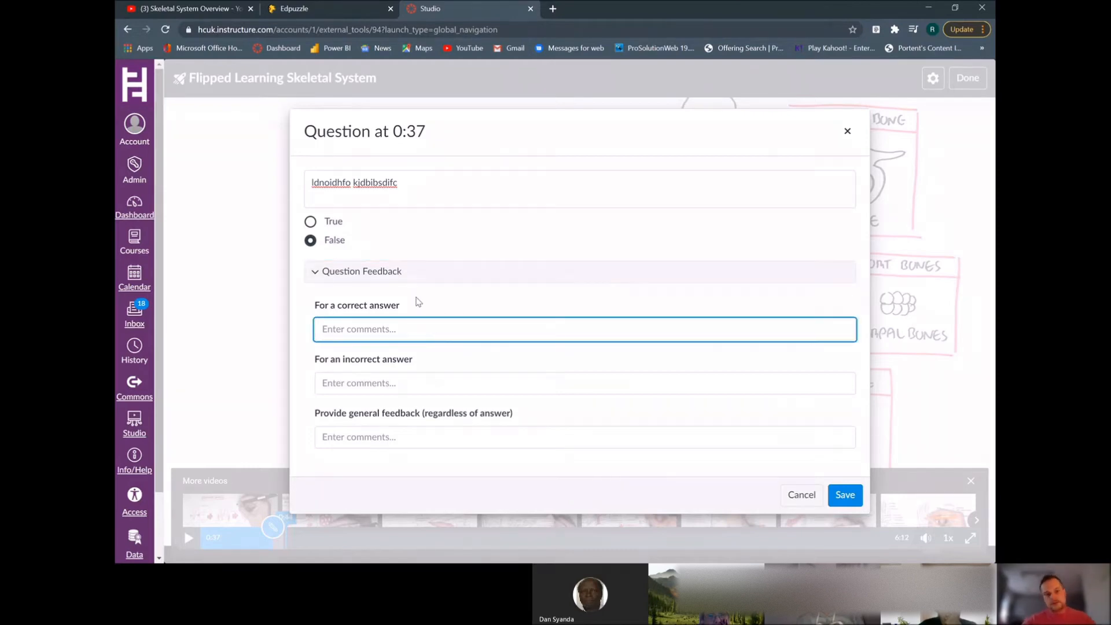
{"action": "left_click", "coordinate": [419, 383]}
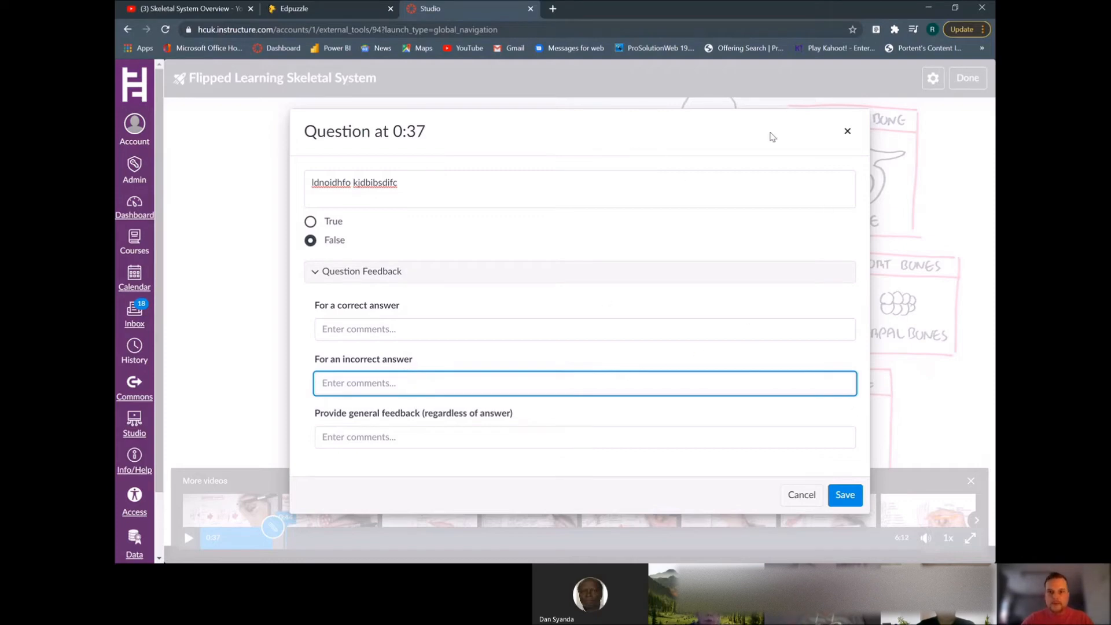
{"action": "left_click", "coordinate": [708, 111]}
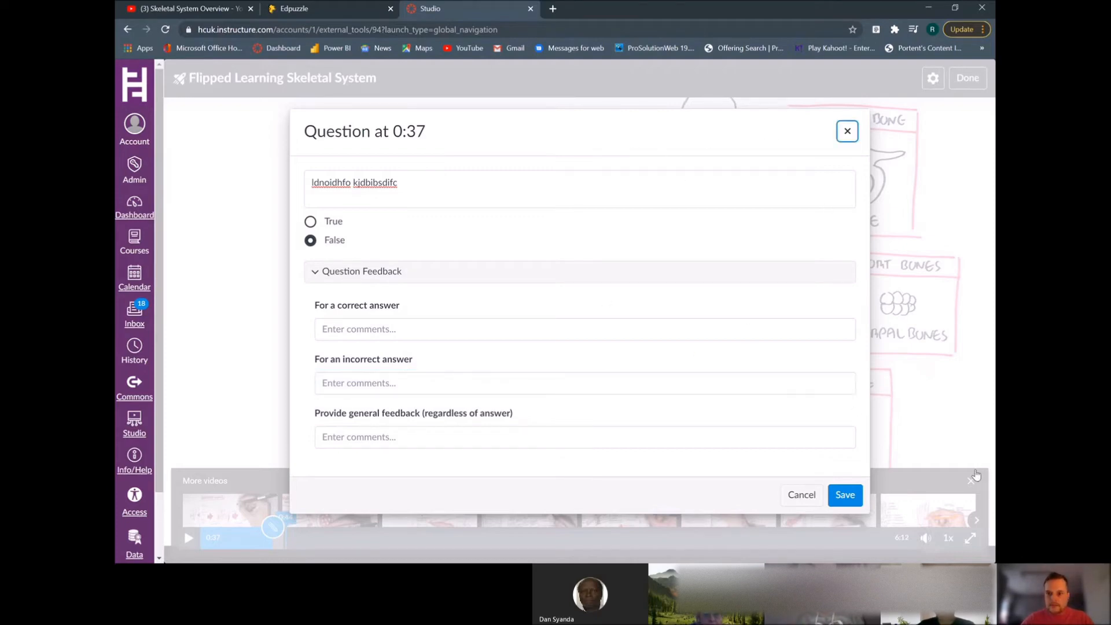
{"action": "left_click", "coordinate": [845, 496]}
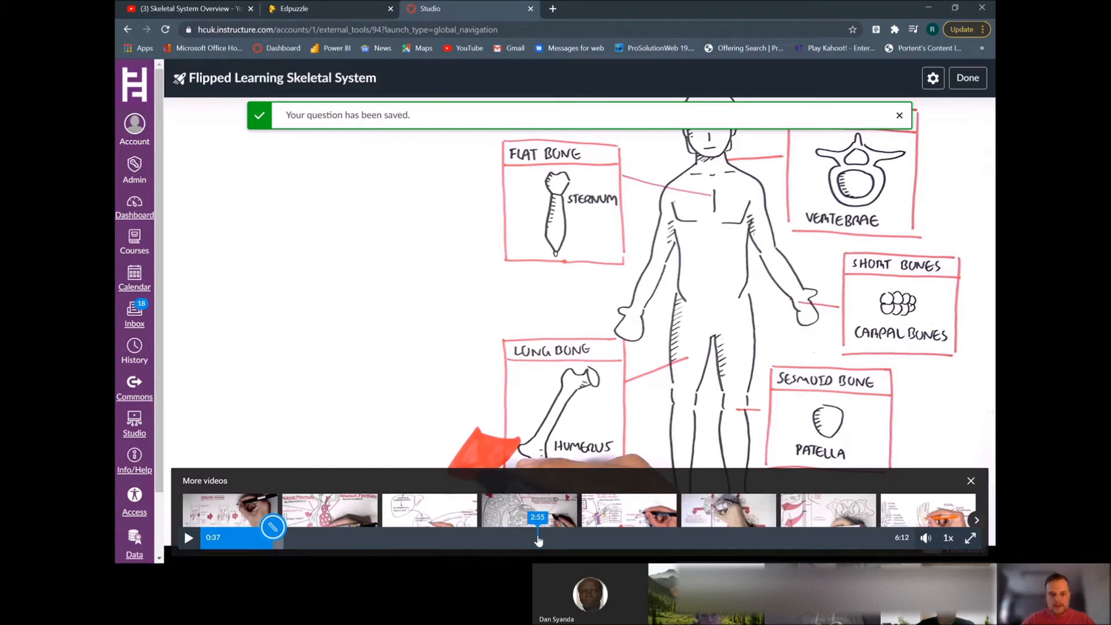
Add a Multiple choice question at 2:55 with the stem lksdhfowf ;nbfo;bwe
{"action": "left_click", "coordinate": [539, 537]}
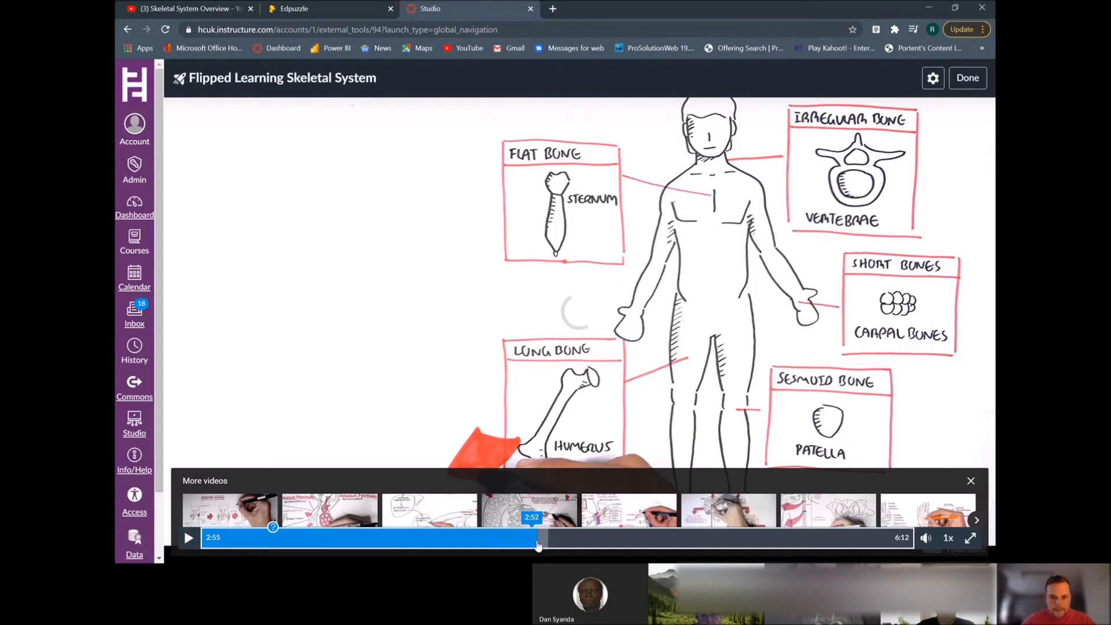
{"action": "left_click", "coordinate": [537, 527]}
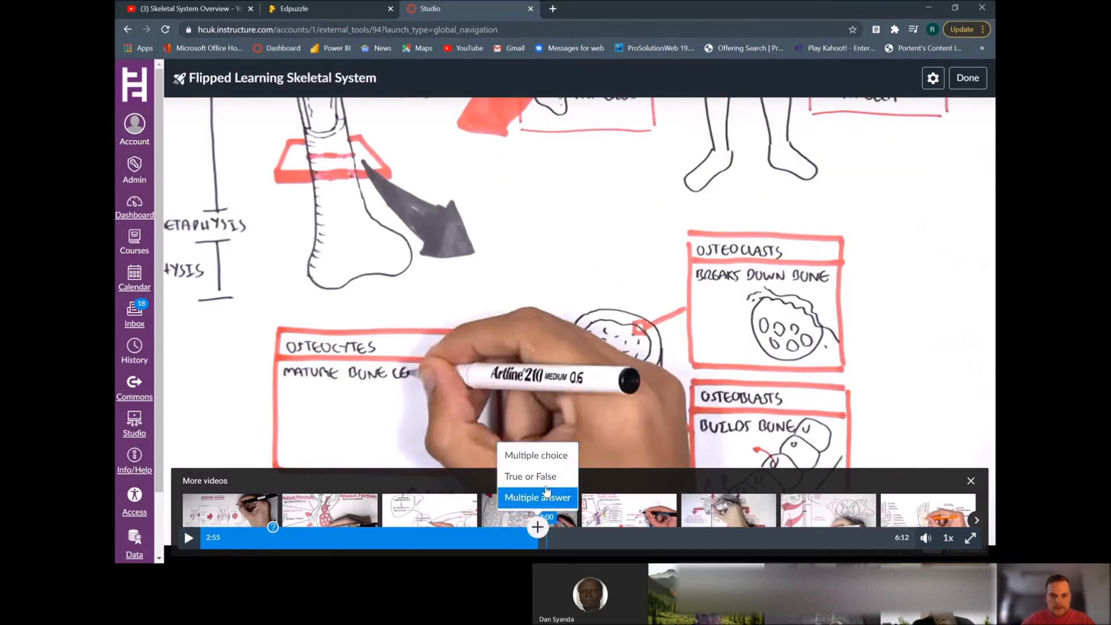
{"action": "left_click", "coordinate": [544, 457]}
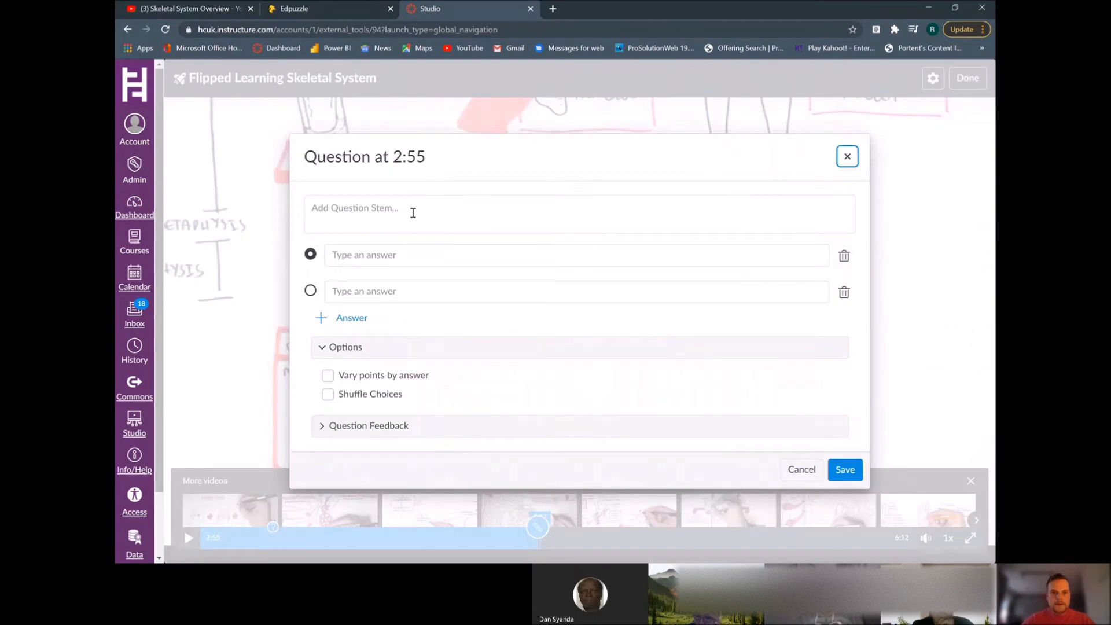
{"action": "left_click", "coordinate": [416, 209]}
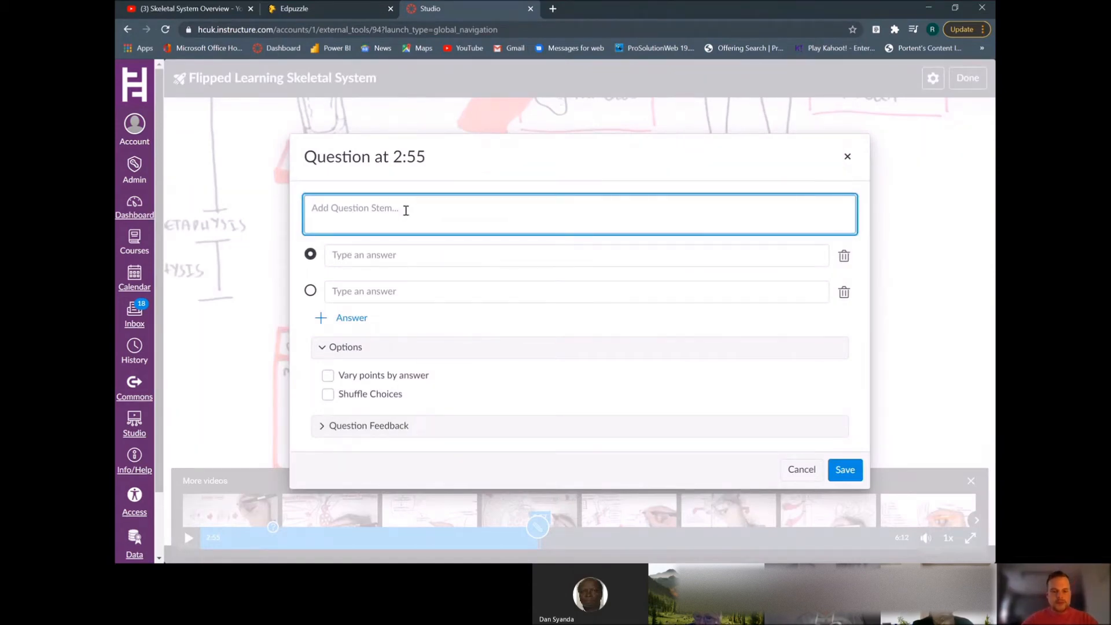
{"action": "type", "text": "lksdhfowf ;nbfo;bwe"}
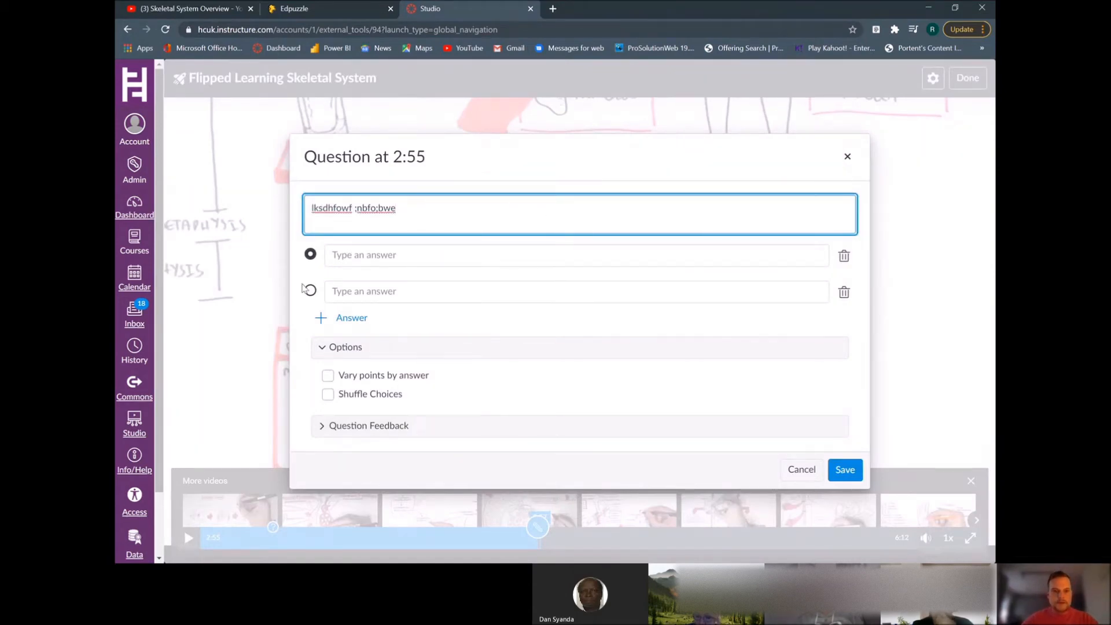
Enter four answer choices: kjbsfiubgf, dsvfv, thth and fergg
{"action": "left_click", "coordinate": [371, 256]}
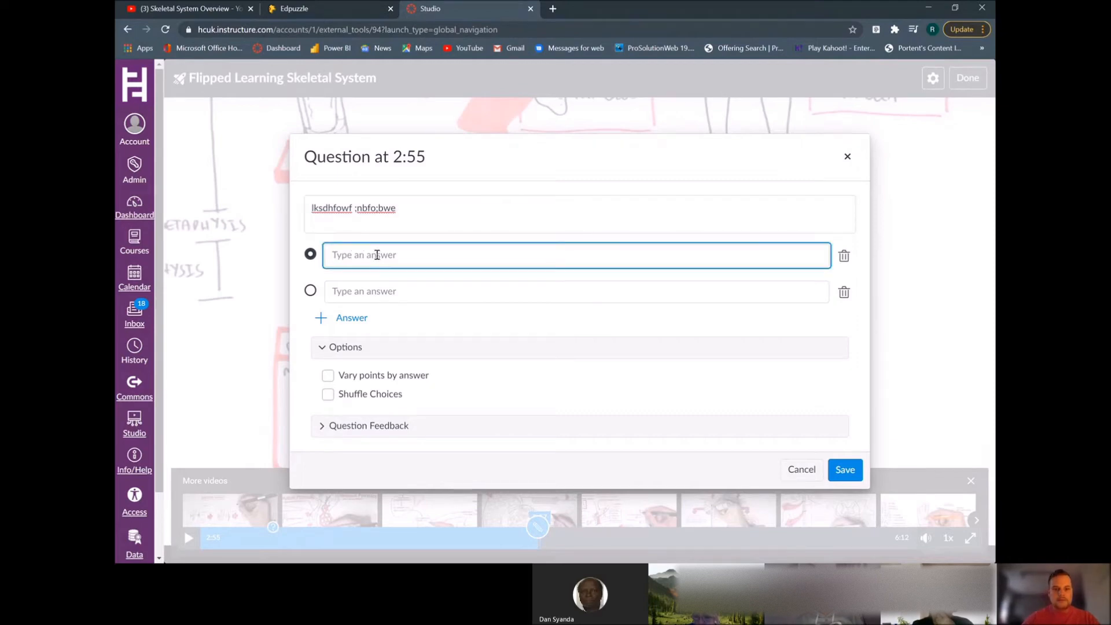
{"action": "type", "text": "kjbsfiubgf"}
{"action": "left_click", "coordinate": [317, 319]}
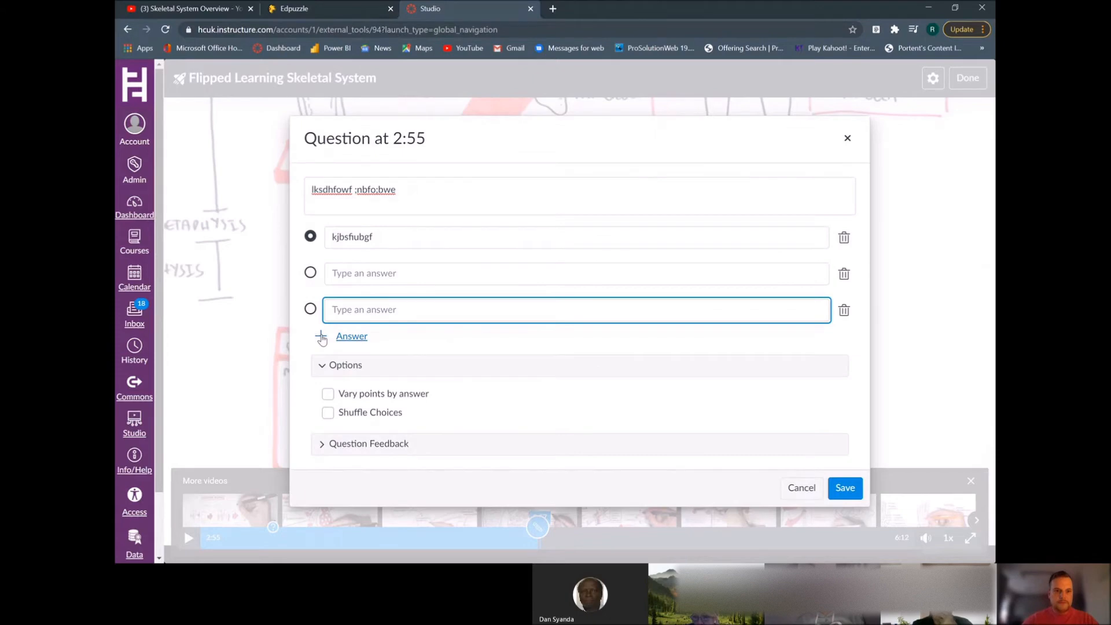
{"action": "left_click", "coordinate": [317, 336]}
{"action": "left_click", "coordinate": [376, 255]}
{"action": "type", "text": "dsvfv"}
{"action": "left_click", "coordinate": [382, 293]}
{"action": "type", "text": "thth"}
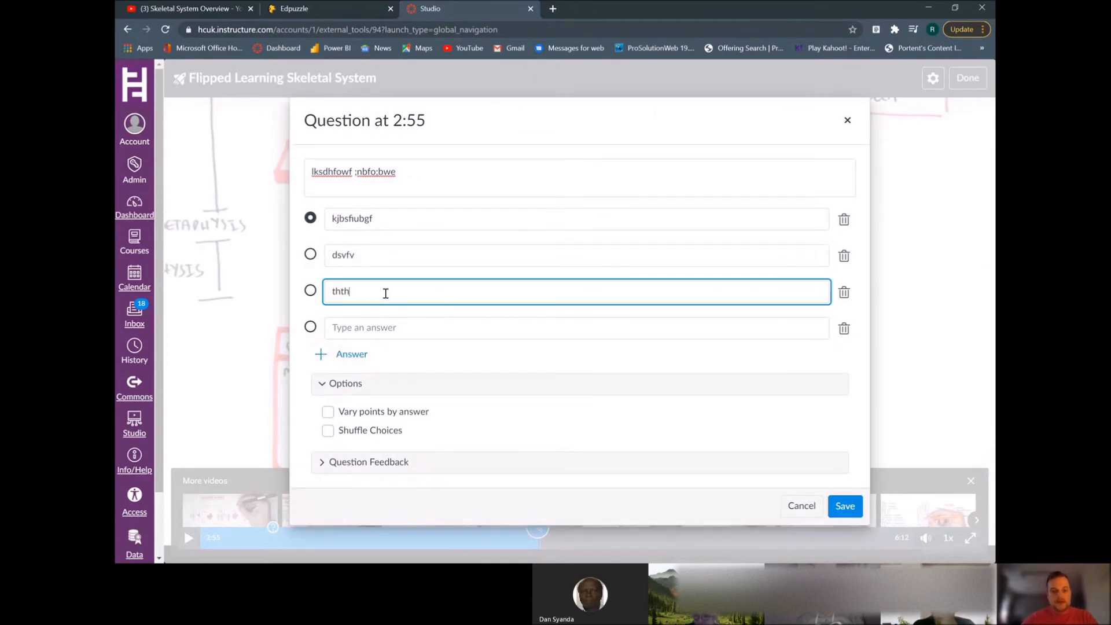
{"action": "left_click", "coordinate": [357, 334]}
{"action": "type", "text": "fergg"}
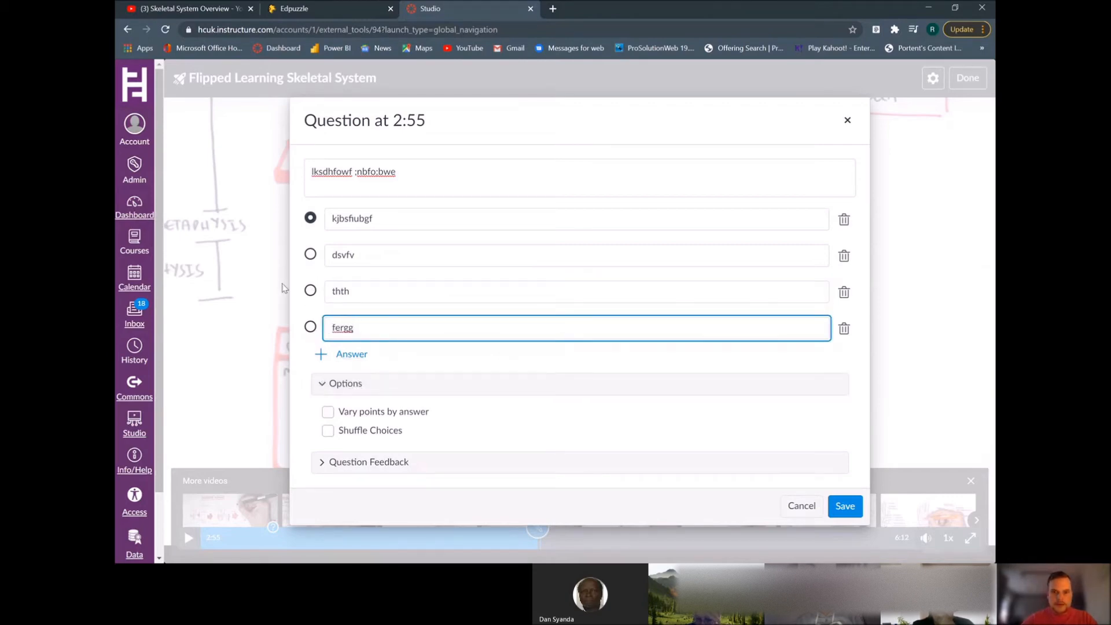
Mark thth as the correct answer, open the question feedback section, and save the question
{"action": "left_click", "coordinate": [310, 291]}
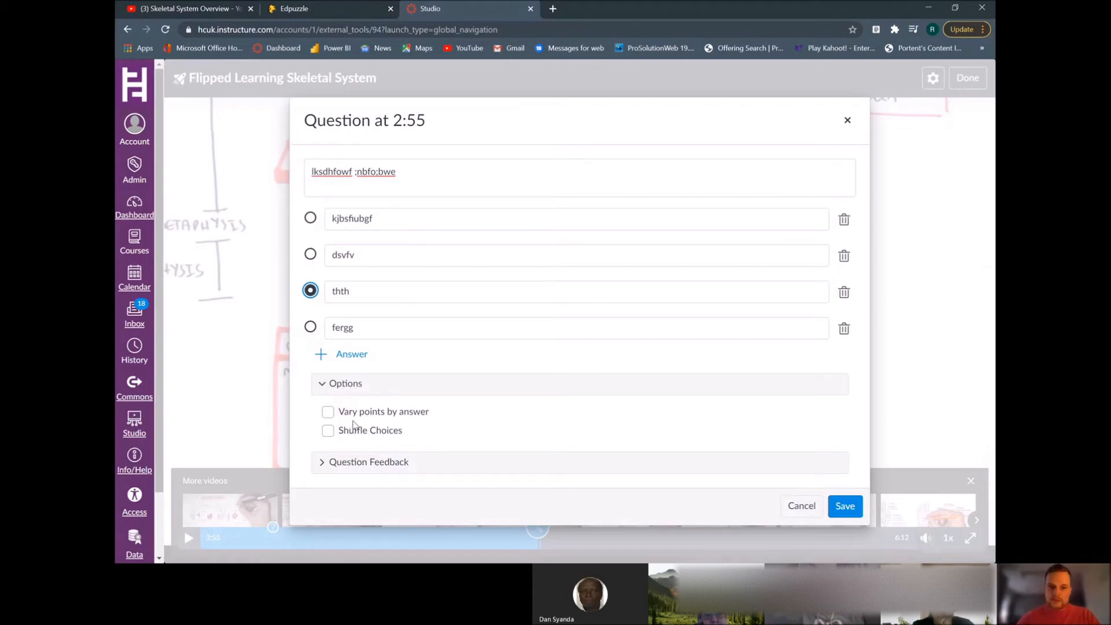
{"action": "left_click", "coordinate": [327, 463]}
{"action": "scroll", "coordinate": [426, 457], "scroll_direction": "down", "scroll_amount": 2}
{"action": "scroll", "coordinate": [425, 455], "scroll_direction": "up", "scroll_amount": 2}
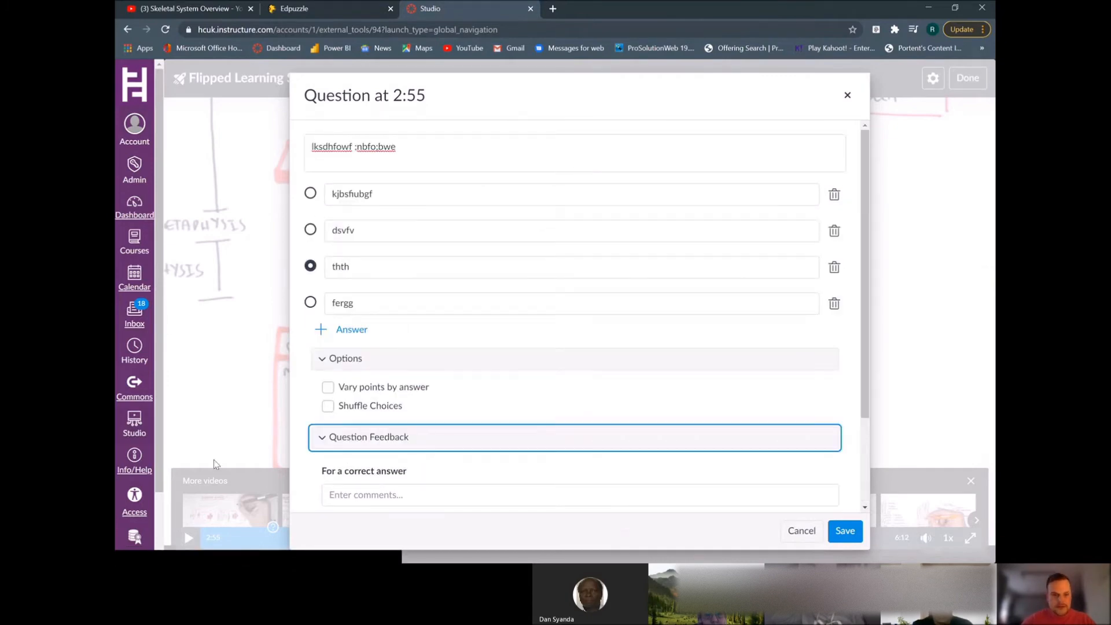
{"action": "left_click", "coordinate": [845, 533]}
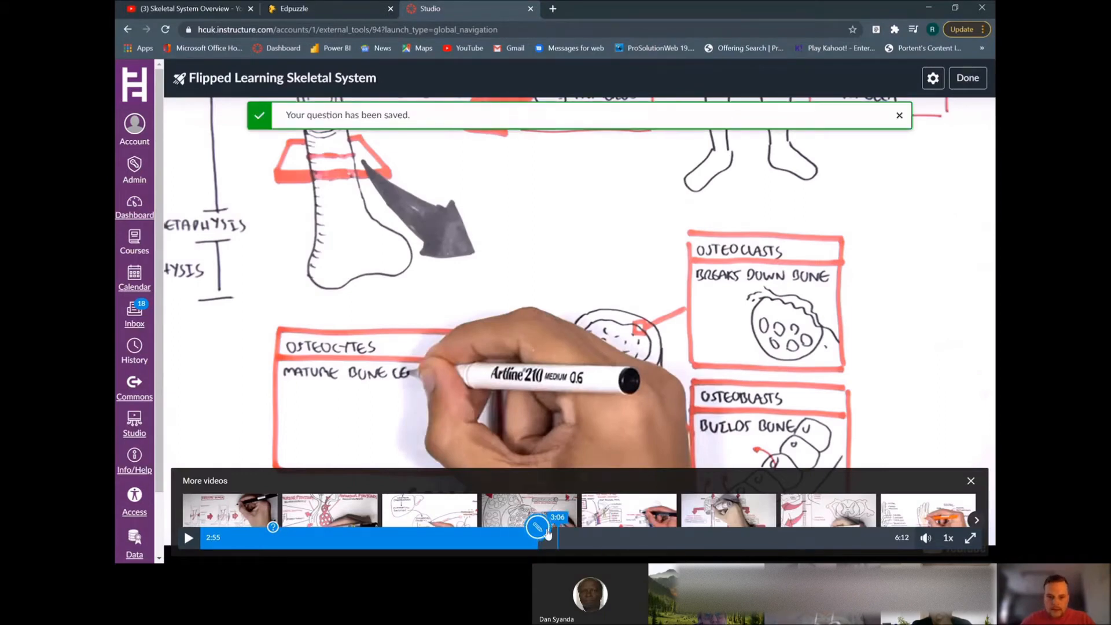
Add a Multiple answer question at 5:43 with the stem lhbuofwef kwejbf
{"action": "left_click", "coordinate": [858, 540]}
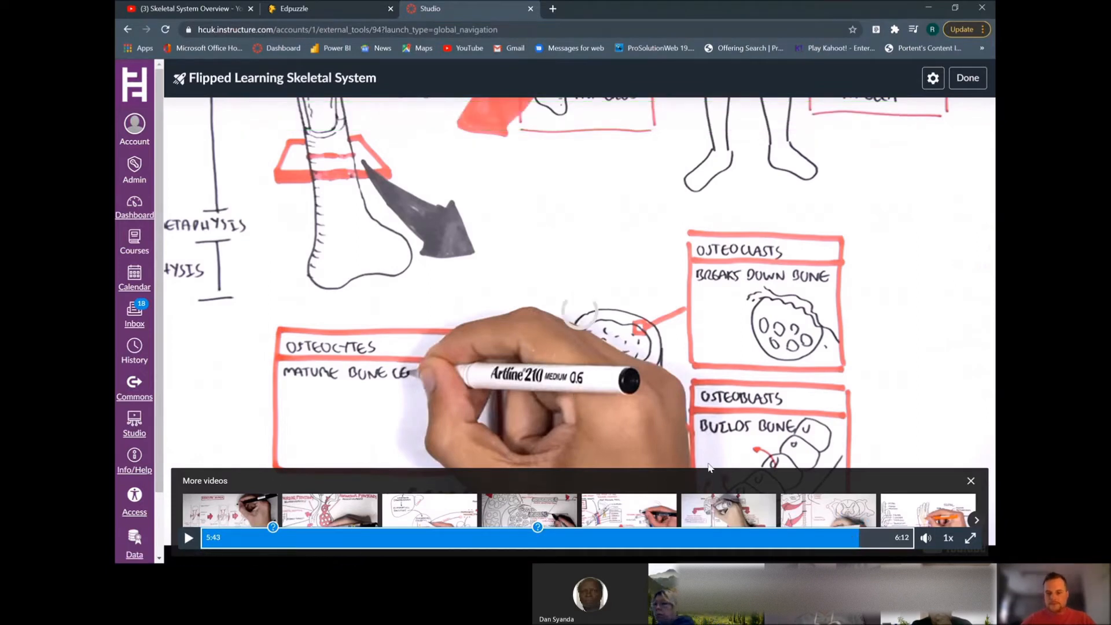
{"action": "left_click", "coordinate": [863, 533]}
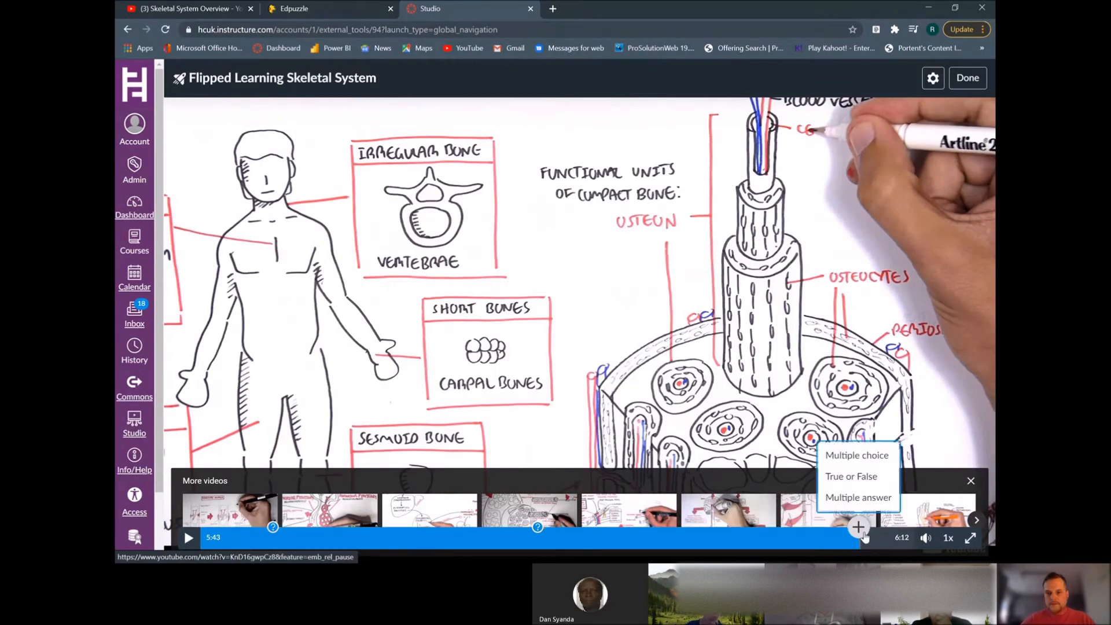
{"action": "left_click", "coordinate": [866, 499]}
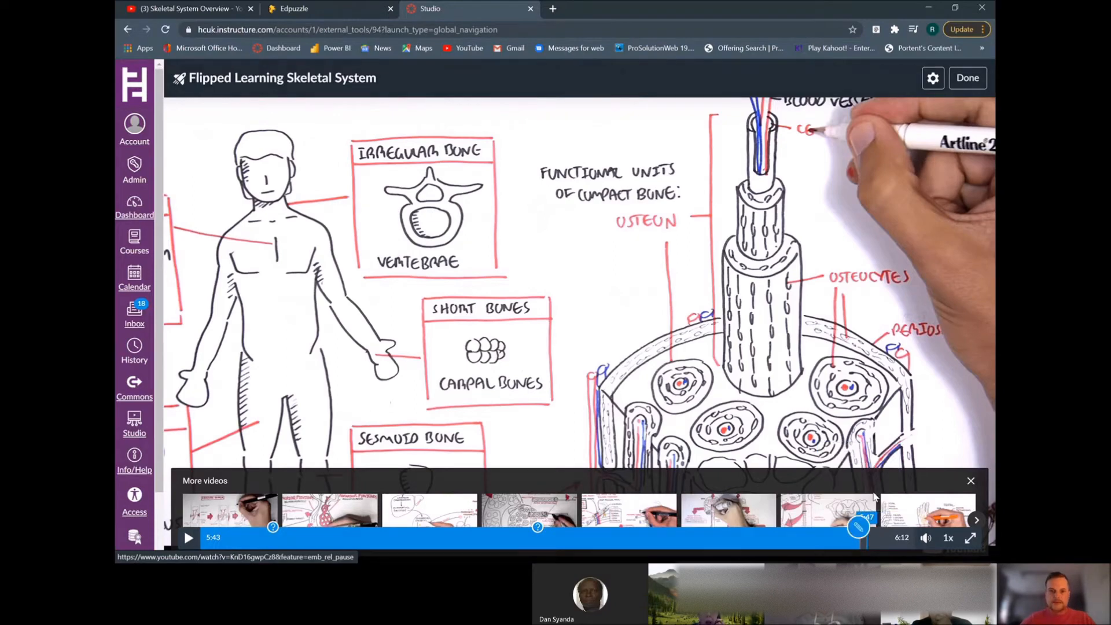
{"action": "left_click", "coordinate": [446, 215]}
{"action": "type", "text": "I"}
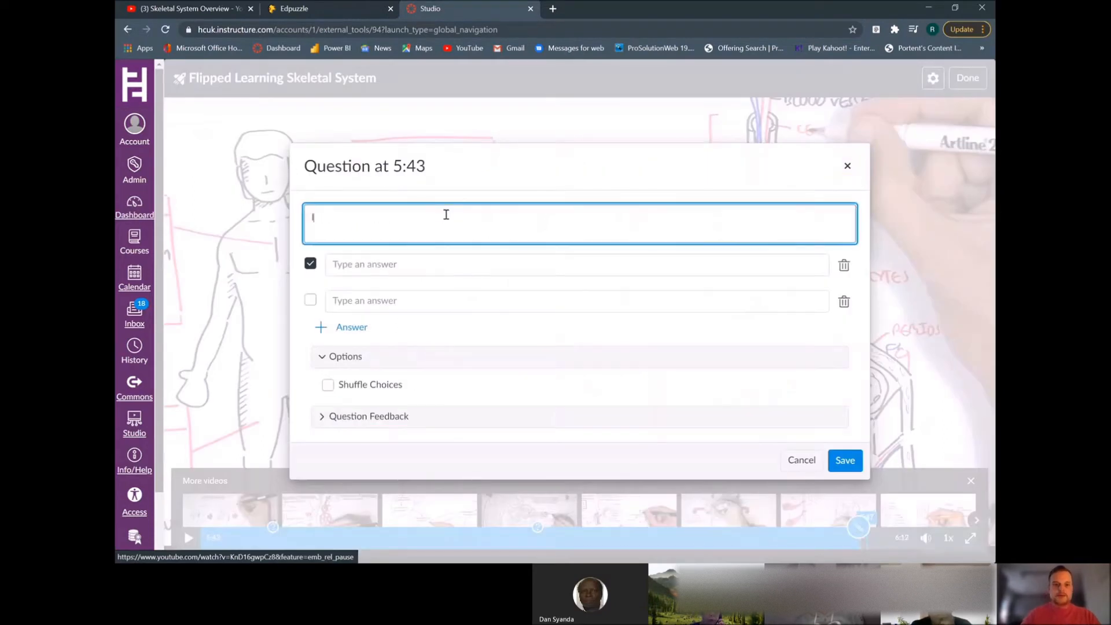
{"action": "type", "text": "hbuofwef kwejbf"}
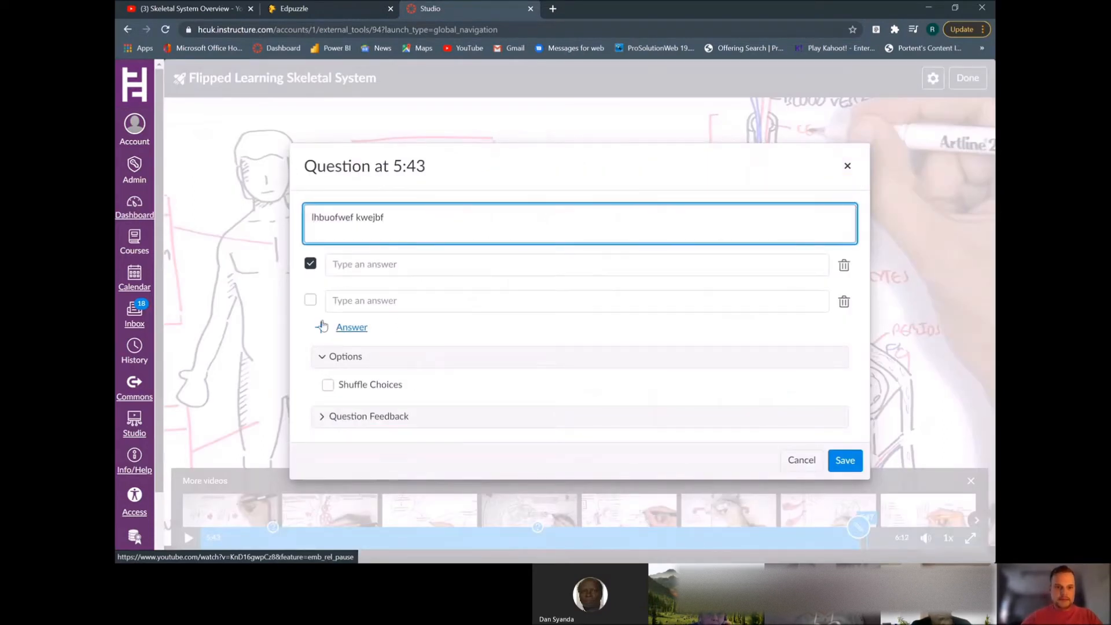
Add answers dfgvre, rnyjny and erfewrf, mark dfgvre and rnyjny as correct, and save the question
{"action": "left_click", "coordinate": [323, 327]}
{"action": "left_click", "coordinate": [370, 248]}
{"action": "type", "text": "dfgvre"}
{"action": "left_click", "coordinate": [385, 281]}
{"action": "type", "text": "rnyjny"}
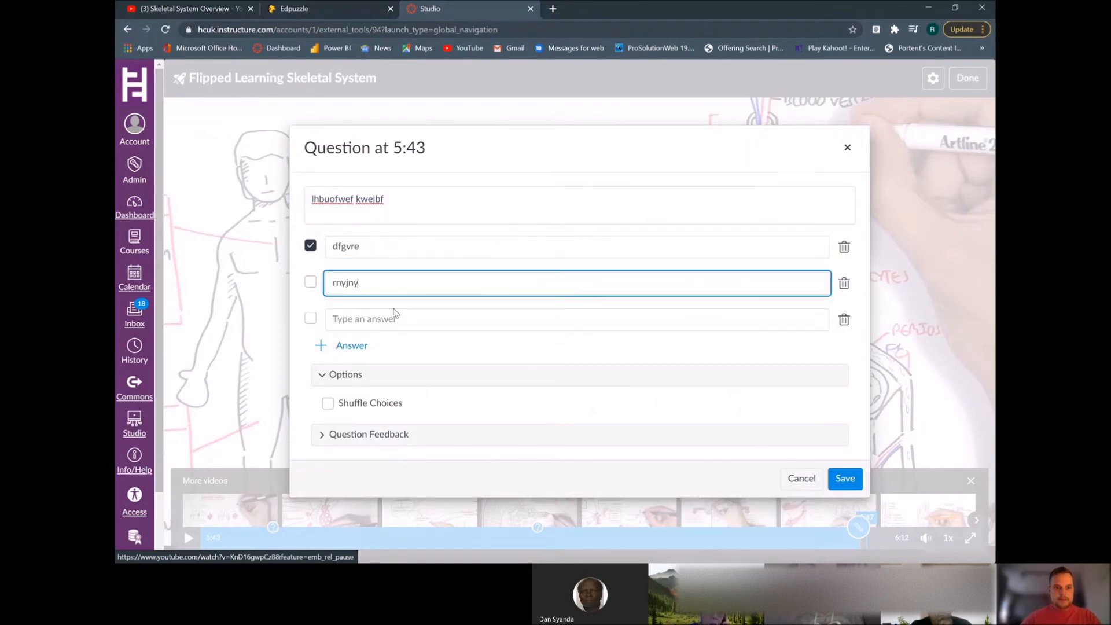
{"action": "left_click", "coordinate": [372, 319]}
{"action": "type", "text": "erfewrf"}
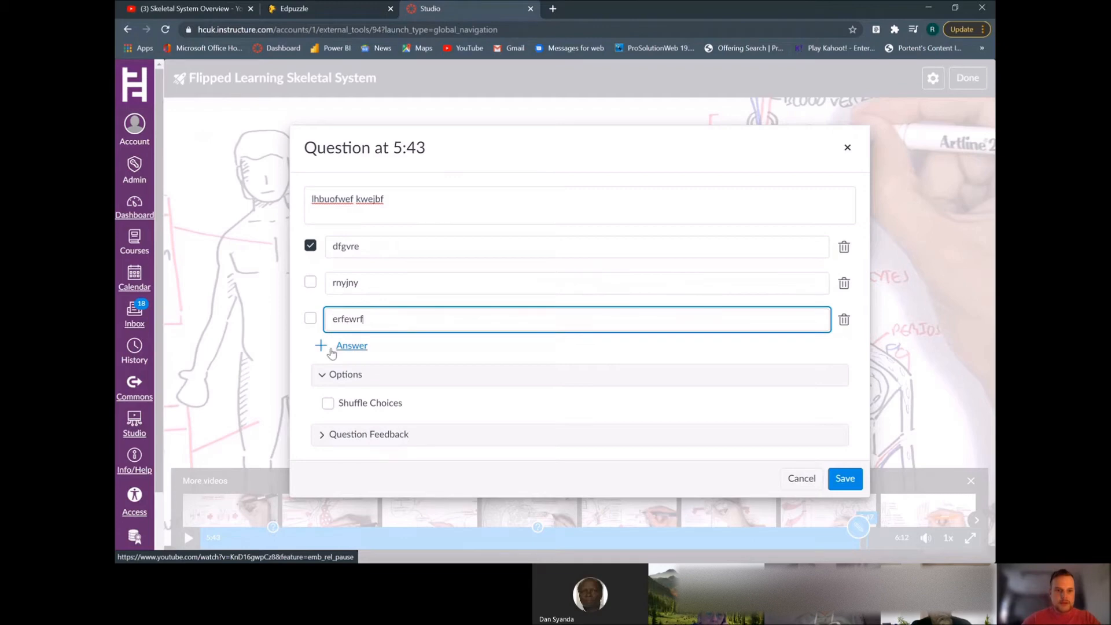
{"action": "left_click", "coordinate": [311, 283]}
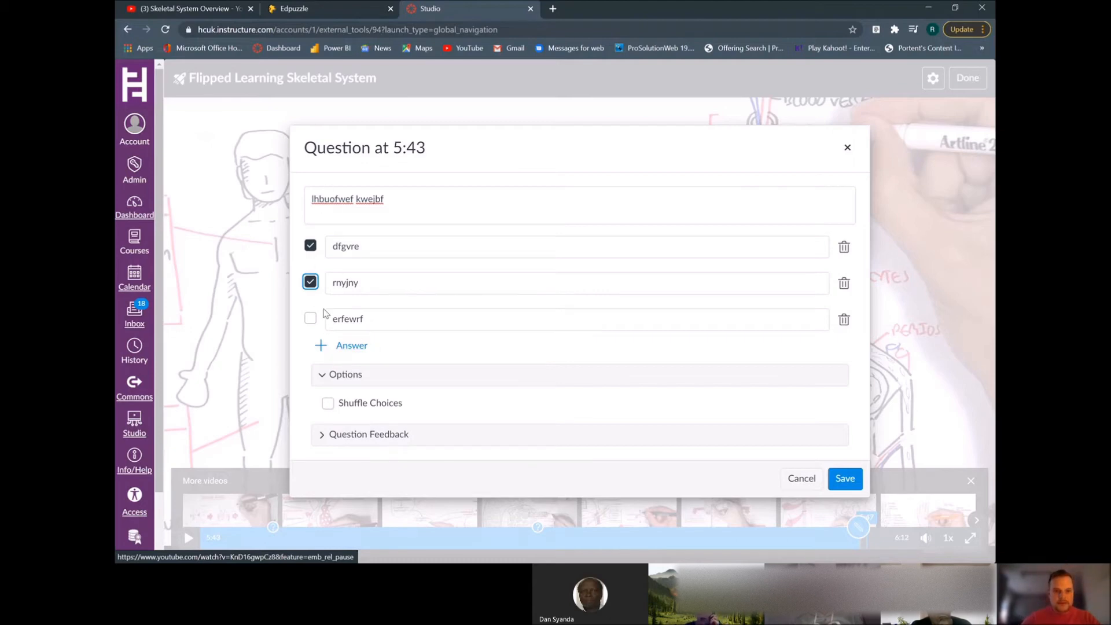
{"action": "left_click", "coordinate": [847, 485]}
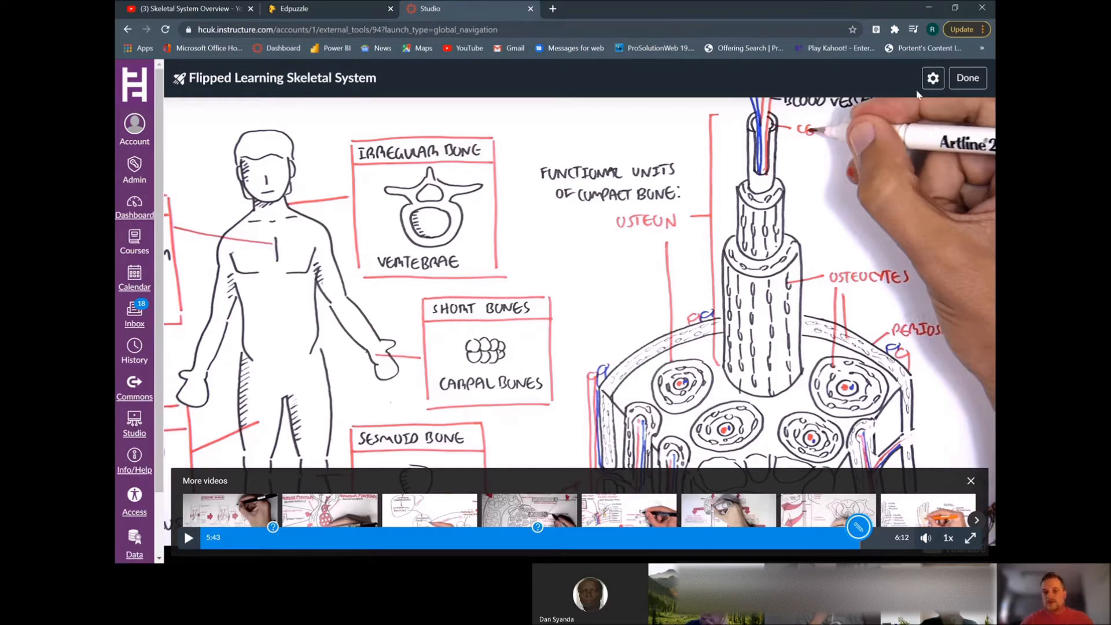
Save the video quiz settings and finish editing the quiz
{"action": "left_click", "coordinate": [933, 79]}
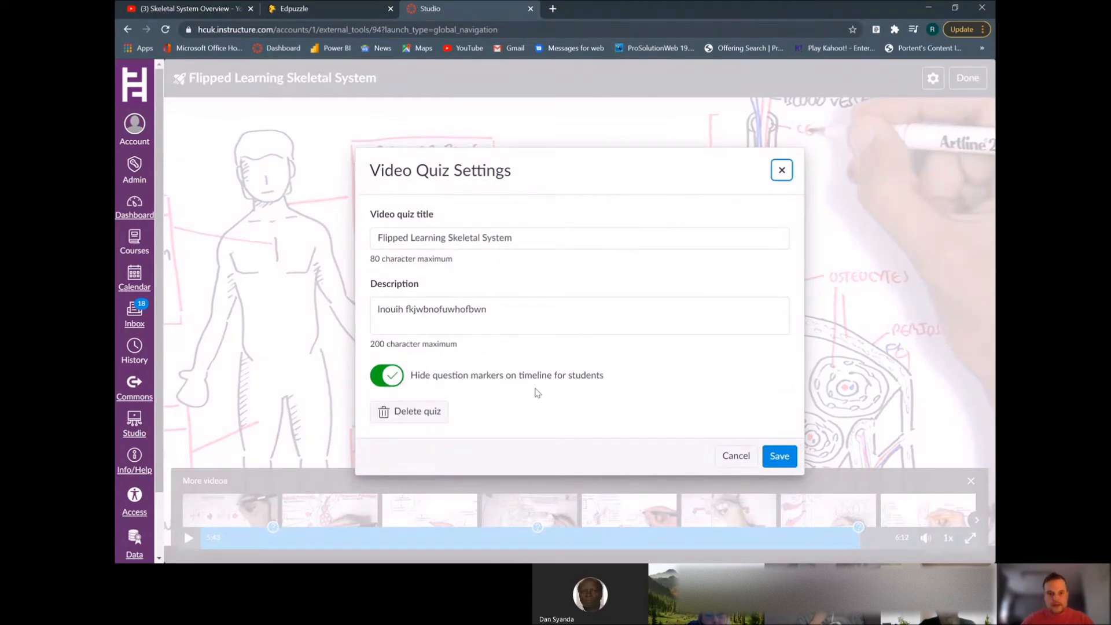
{"action": "left_click", "coordinate": [765, 457]}
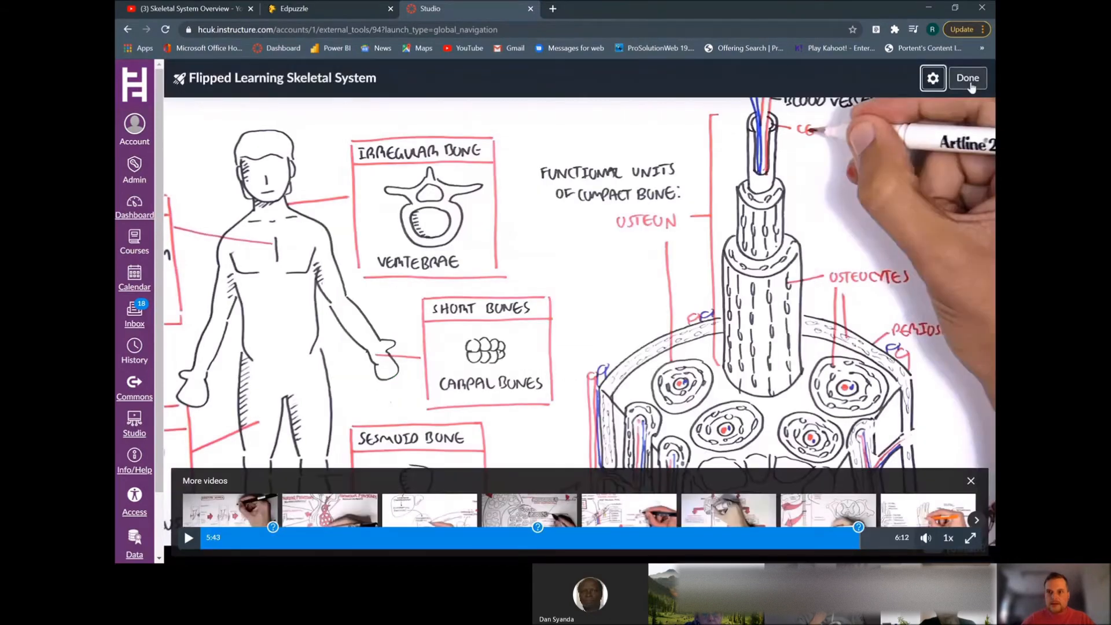
{"action": "left_click", "coordinate": [970, 81]}
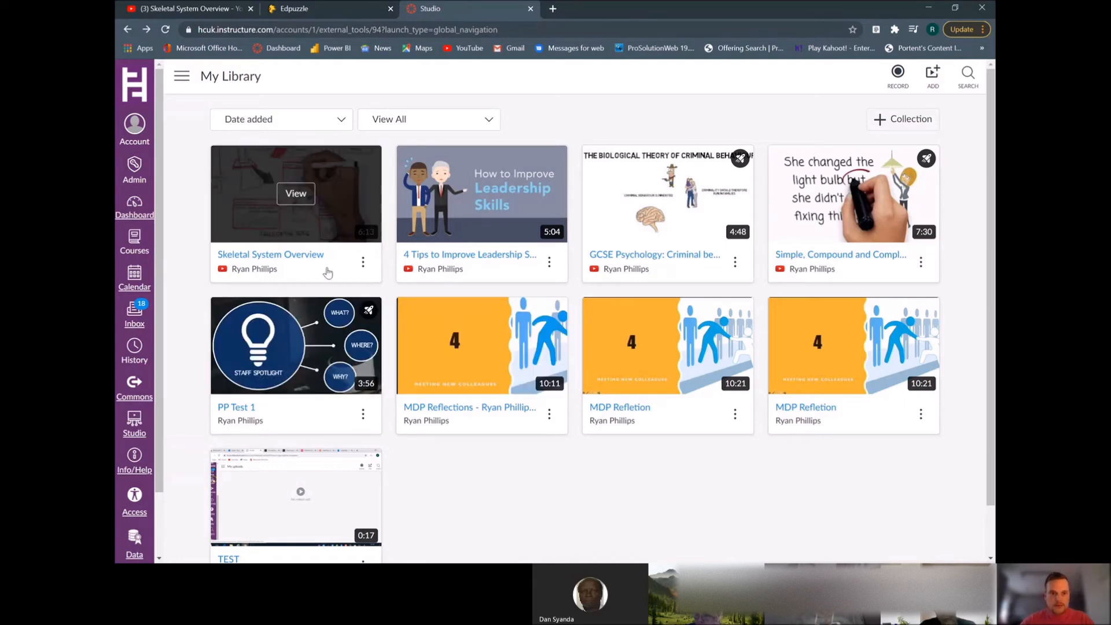
Reopen the Flipped Learning Skeletal System quiz from the Skeletal System Overview video's menu to check it, and close it again
{"action": "left_click", "coordinate": [363, 263]}
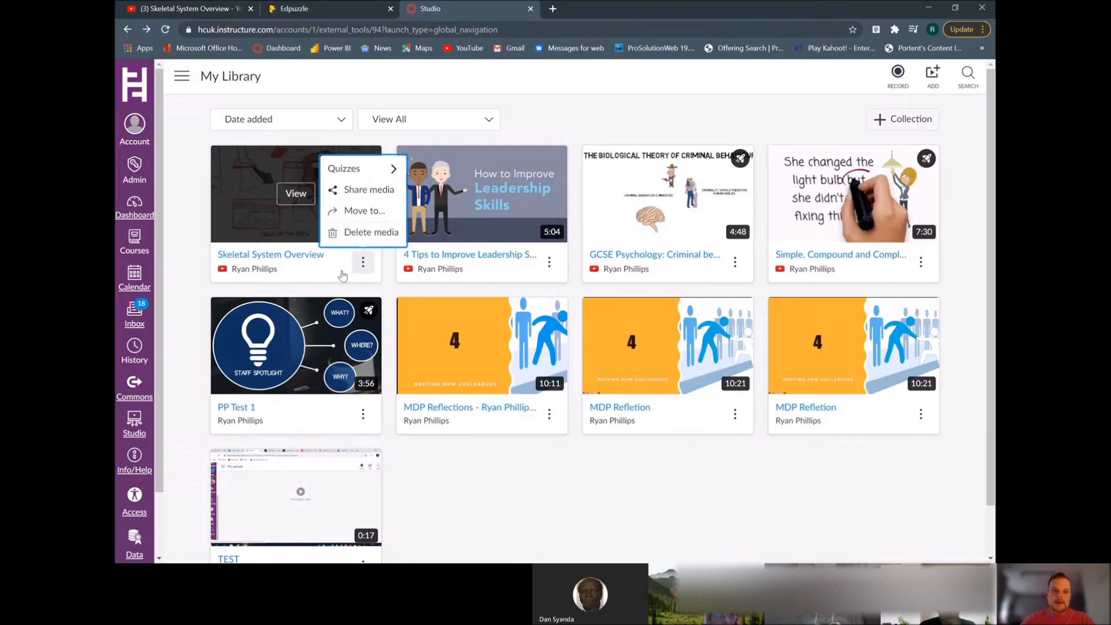
{"action": "left_click", "coordinate": [382, 168]}
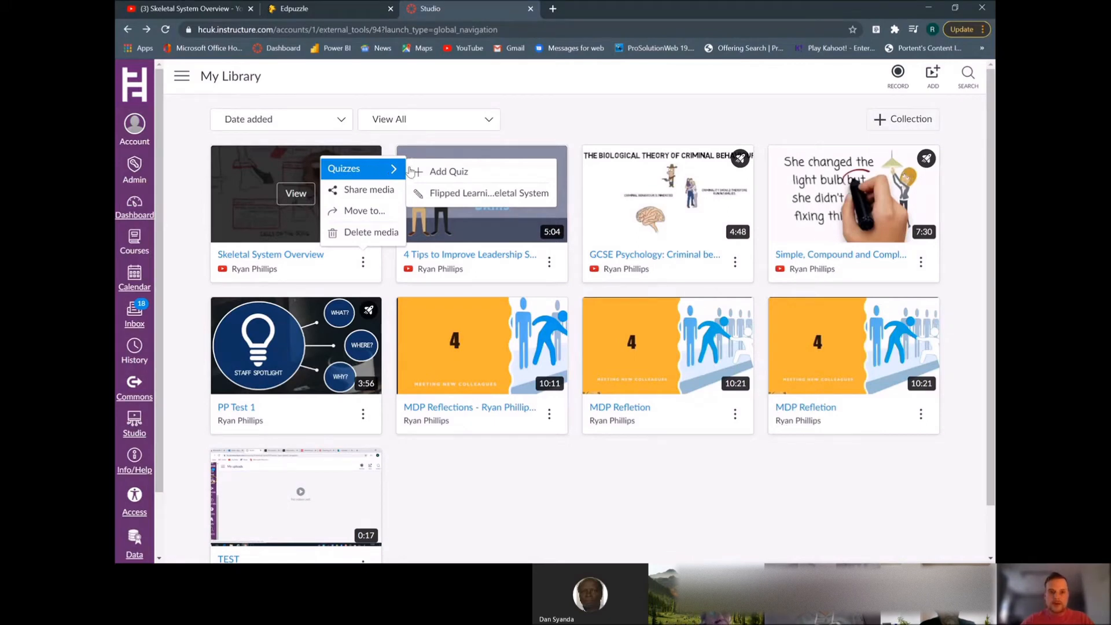
{"action": "left_click", "coordinate": [476, 194]}
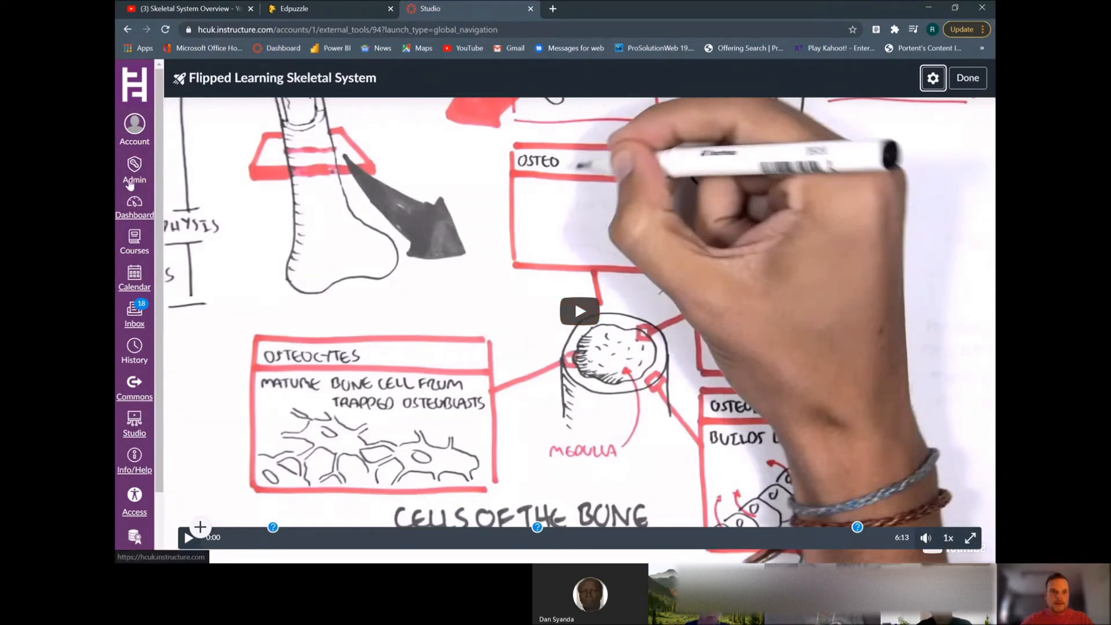
{"action": "left_click_drag", "start_coordinate": [162, 142], "coordinate": [155, 217]}
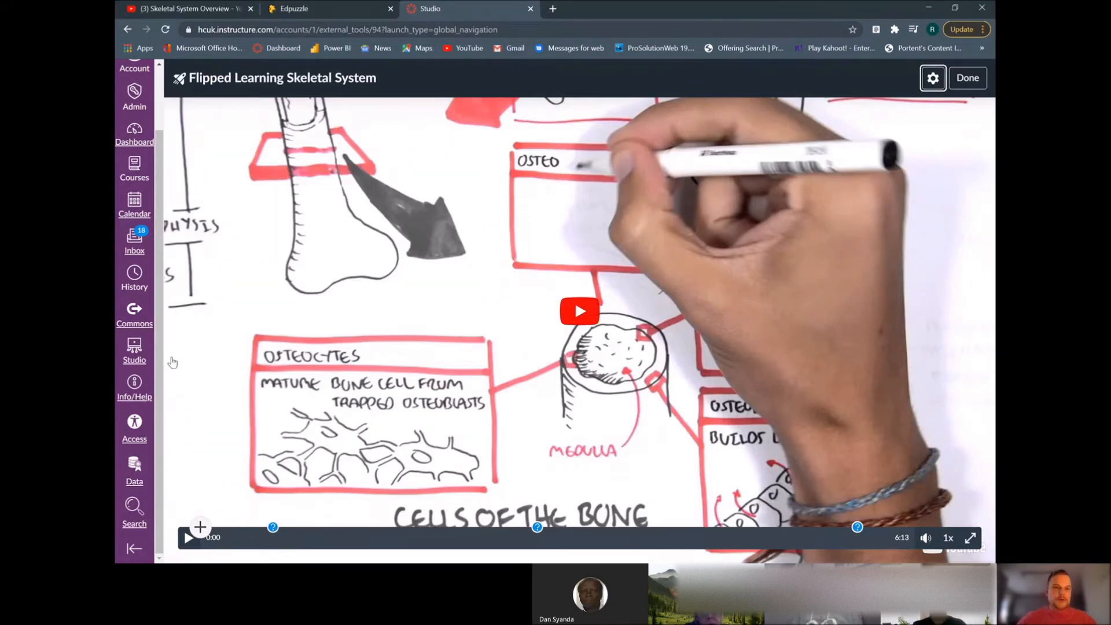
{"action": "left_click", "coordinate": [972, 85]}
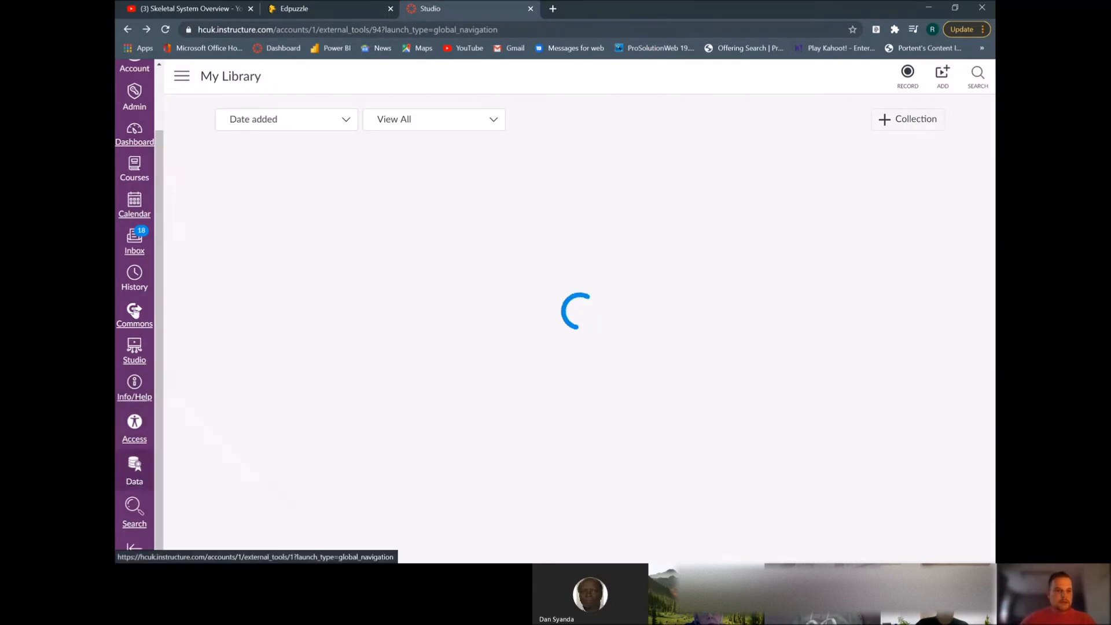
Open the user's unpublished sandbox course from the courses list
{"action": "left_click", "coordinate": [132, 172]}
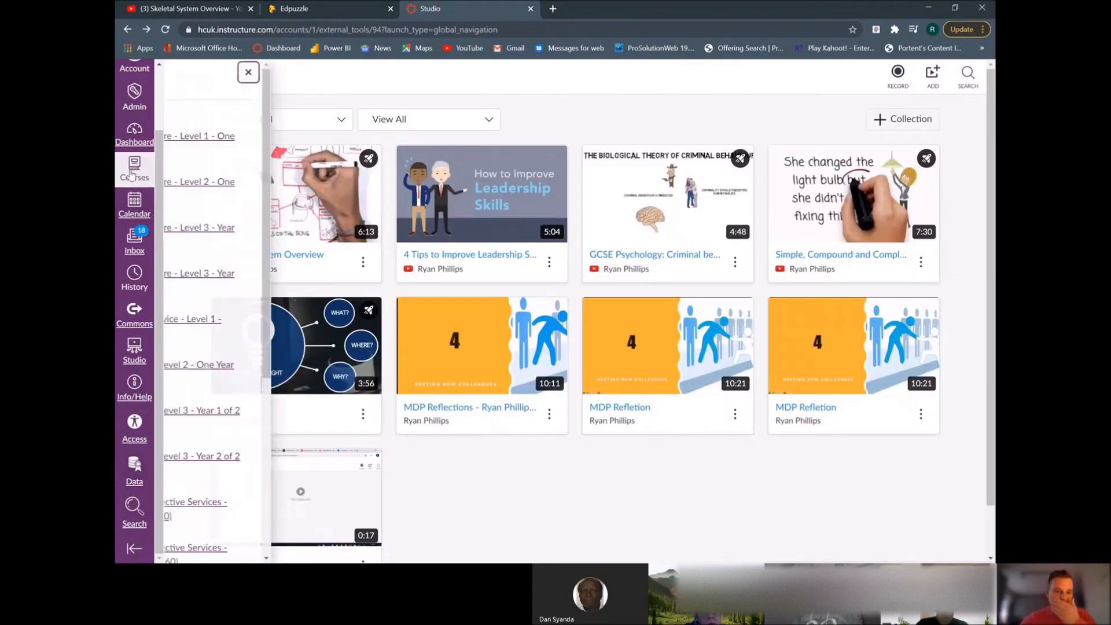
{"action": "scroll", "coordinate": [284, 405], "scroll_direction": "down", "scroll_amount": 5}
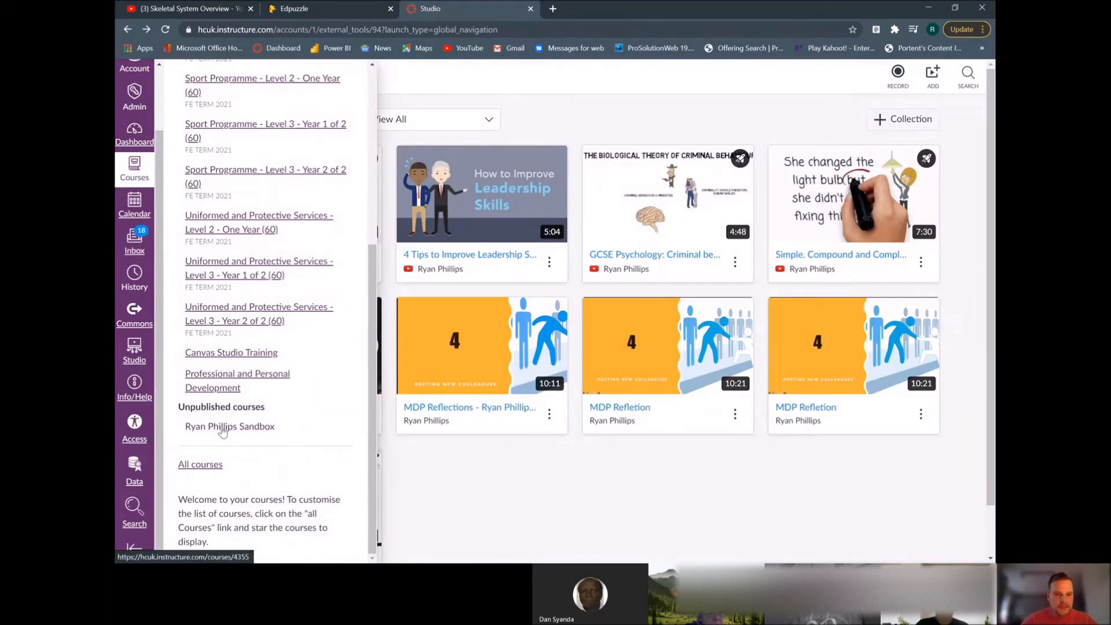
{"action": "left_click", "coordinate": [232, 430]}
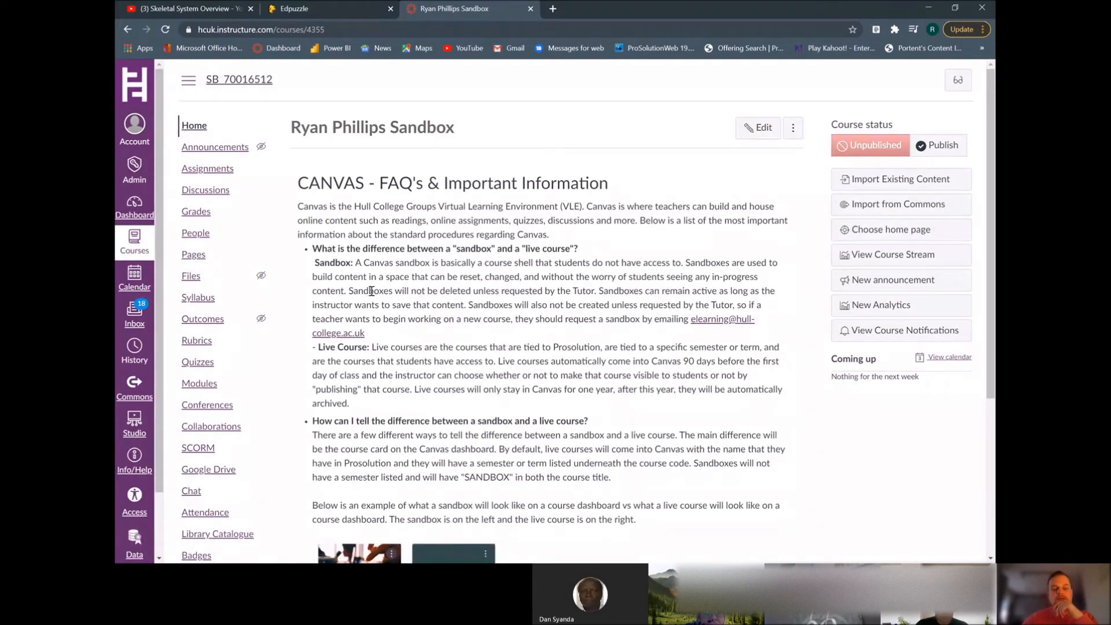
Create a new assignment in the course named Demo 4
{"action": "left_click", "coordinate": [227, 174]}
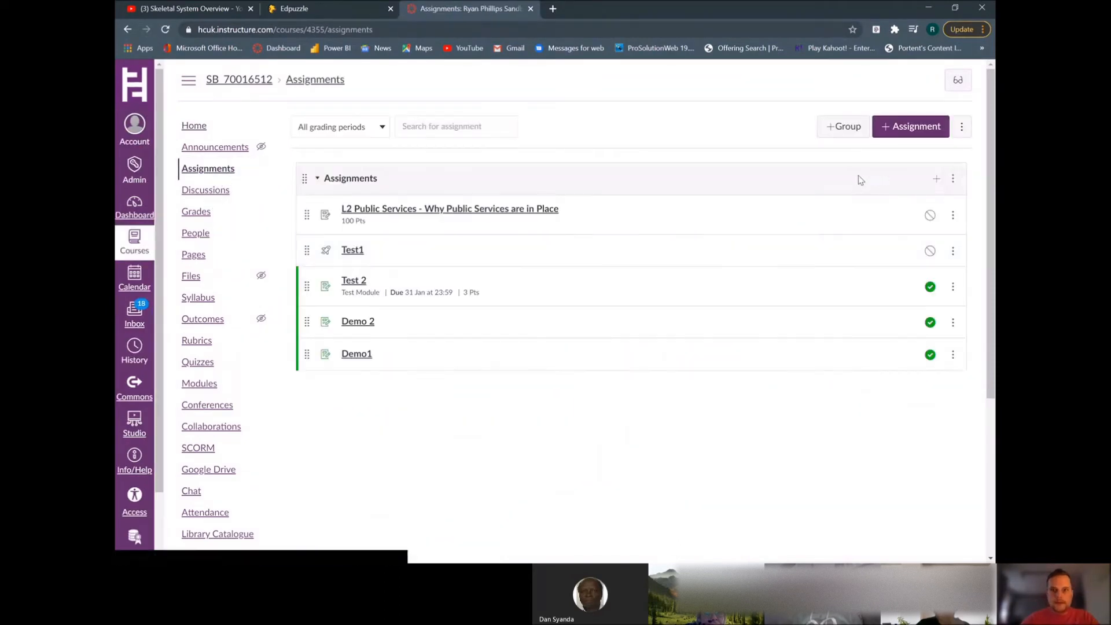
{"action": "left_click", "coordinate": [894, 132]}
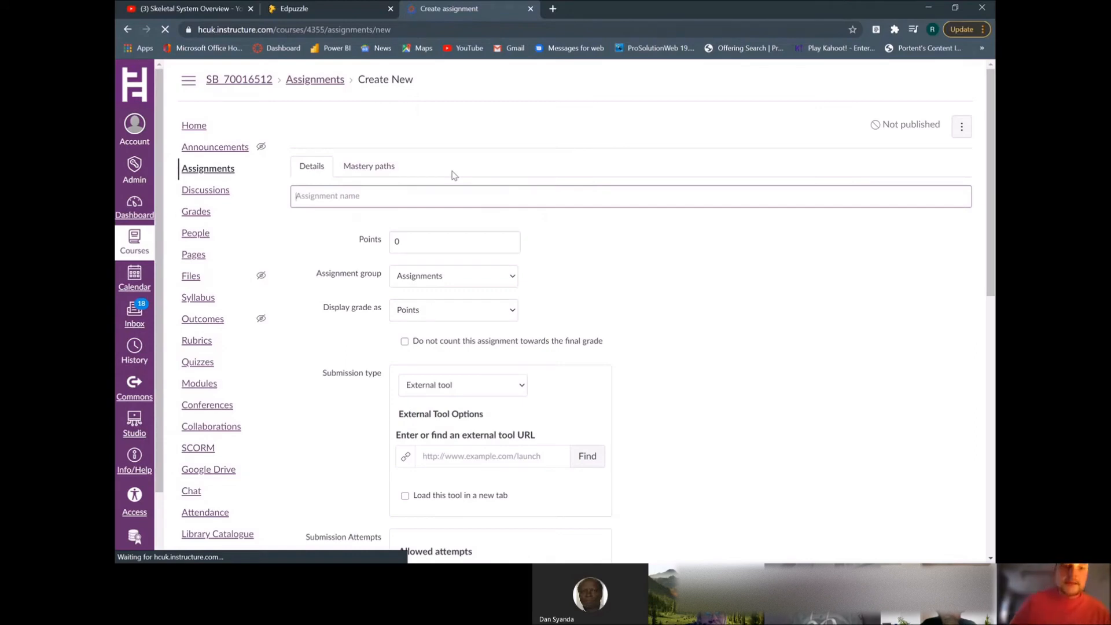
{"action": "left_click", "coordinate": [439, 199]}
{"action": "type", "text": "Demo 4"}
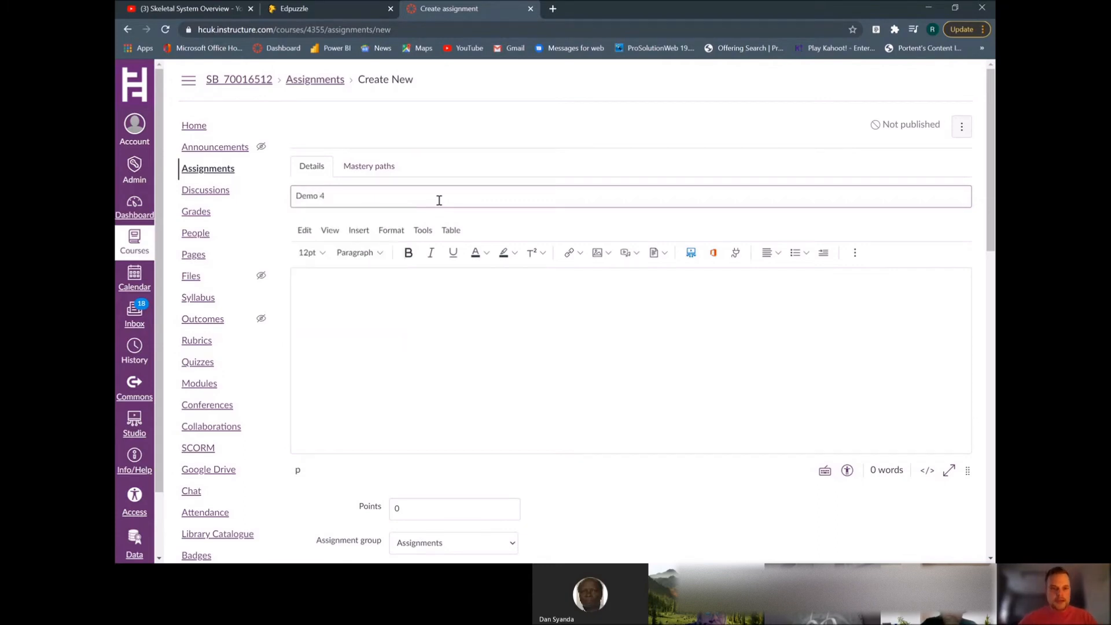
{"action": "left_click", "coordinate": [377, 295]}
Set the assignment's grade display to Complete/incomplete
{"action": "scroll", "coordinate": [463, 400], "scroll_direction": "down", "scroll_amount": 1}
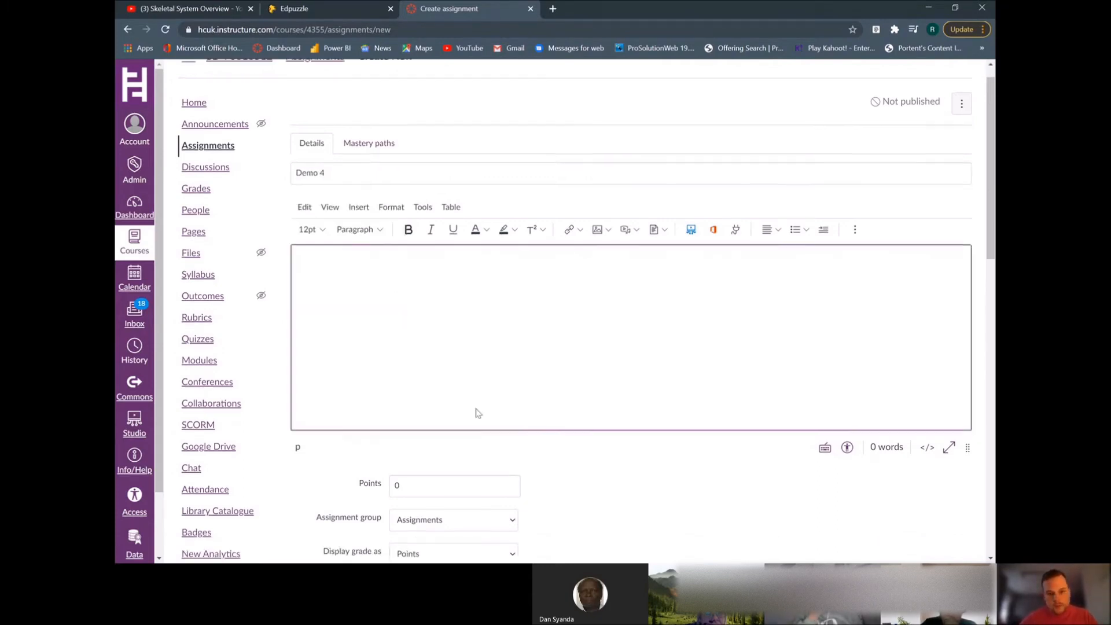
{"action": "scroll", "coordinate": [642, 412], "scroll_direction": "down", "scroll_amount": 3}
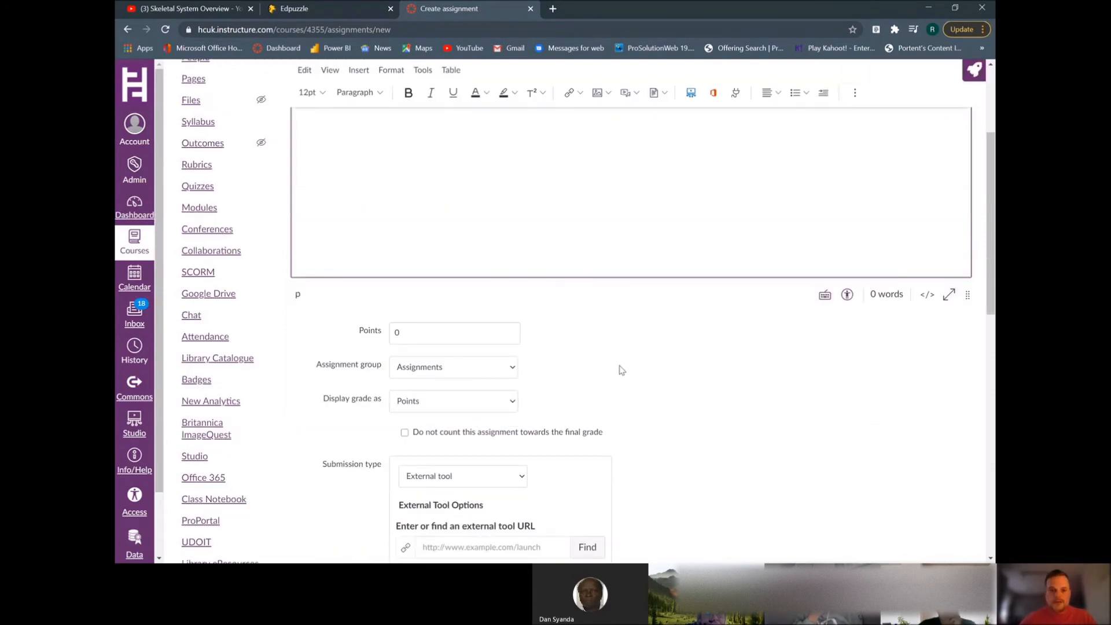
{"action": "scroll", "coordinate": [620, 367], "scroll_direction": "down", "scroll_amount": 1}
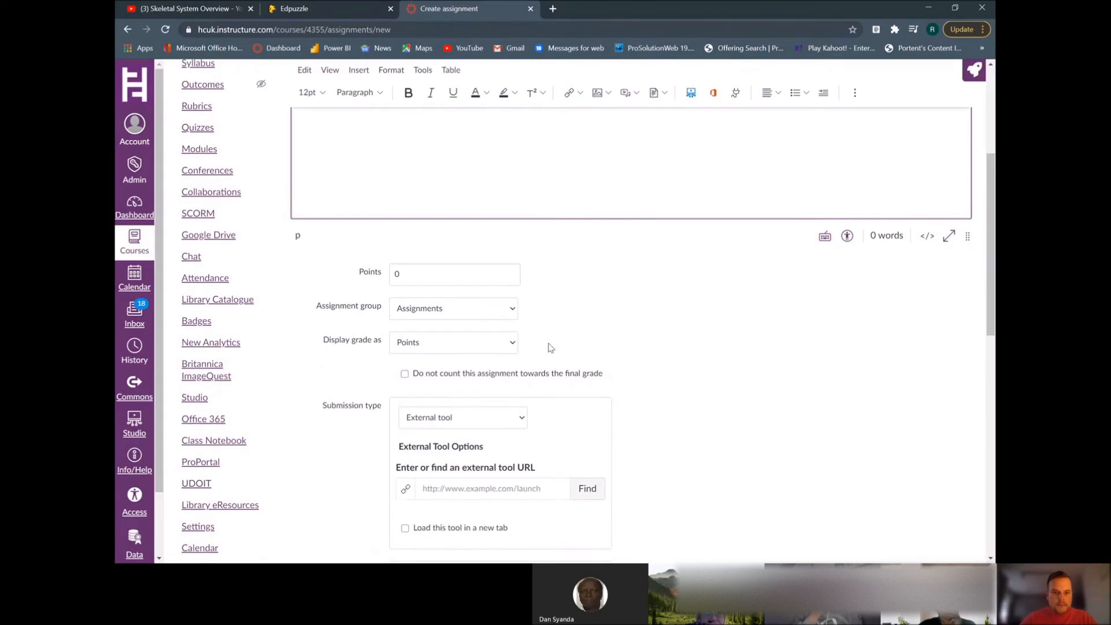
{"action": "scroll", "coordinate": [550, 347], "scroll_direction": "down", "scroll_amount": 2}
{"action": "left_click", "coordinate": [513, 225]}
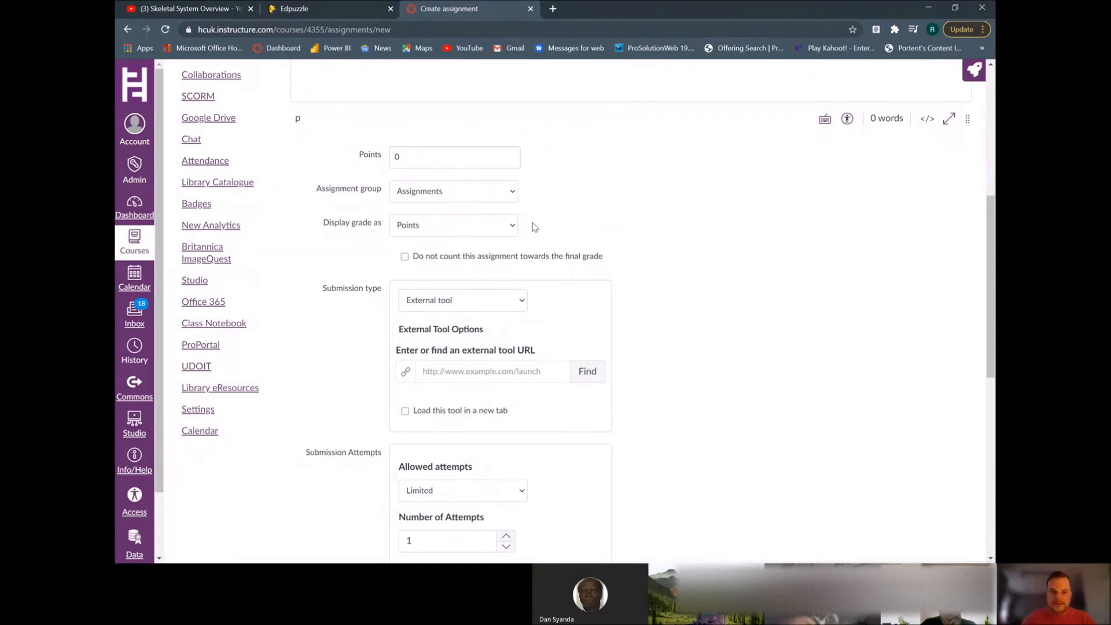
{"action": "left_click", "coordinate": [454, 225]}
{"action": "left_click", "coordinate": [451, 255]}
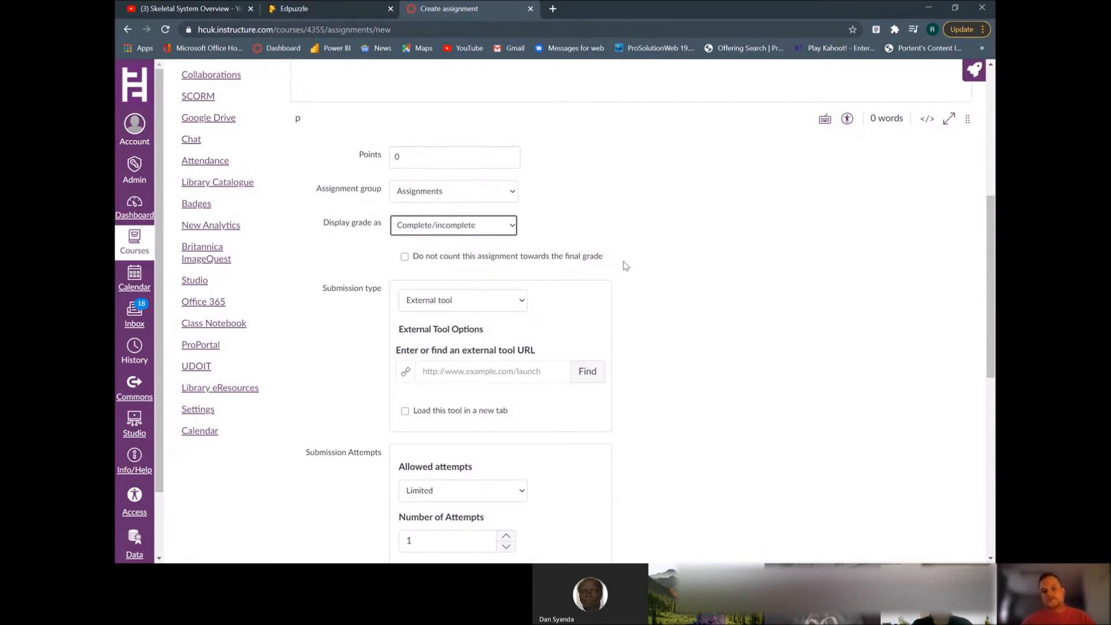
{"action": "scroll", "coordinate": [636, 265], "scroll_direction": "down", "scroll_amount": 1}
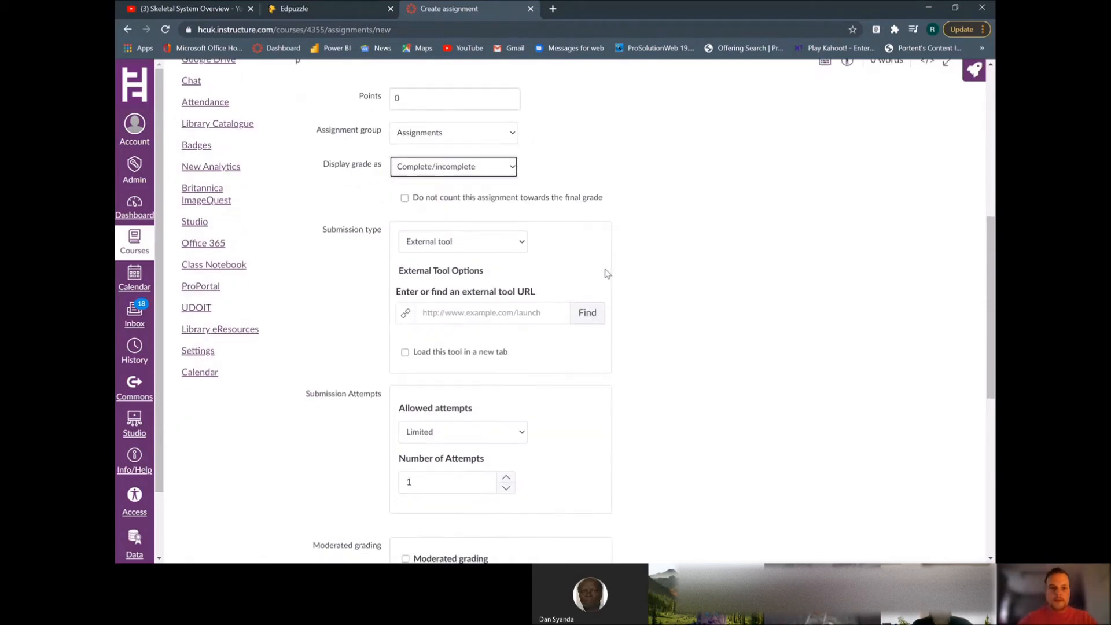
{"action": "left_click", "coordinate": [506, 241]}
{"action": "left_click", "coordinate": [516, 247]}
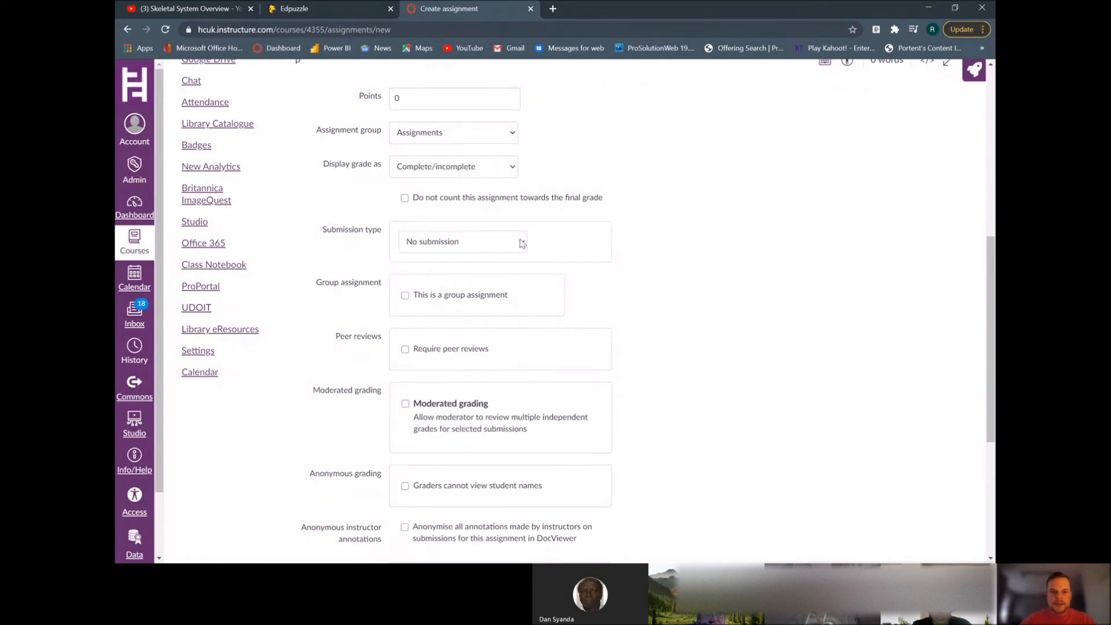
{"action": "left_click", "coordinate": [422, 320]}
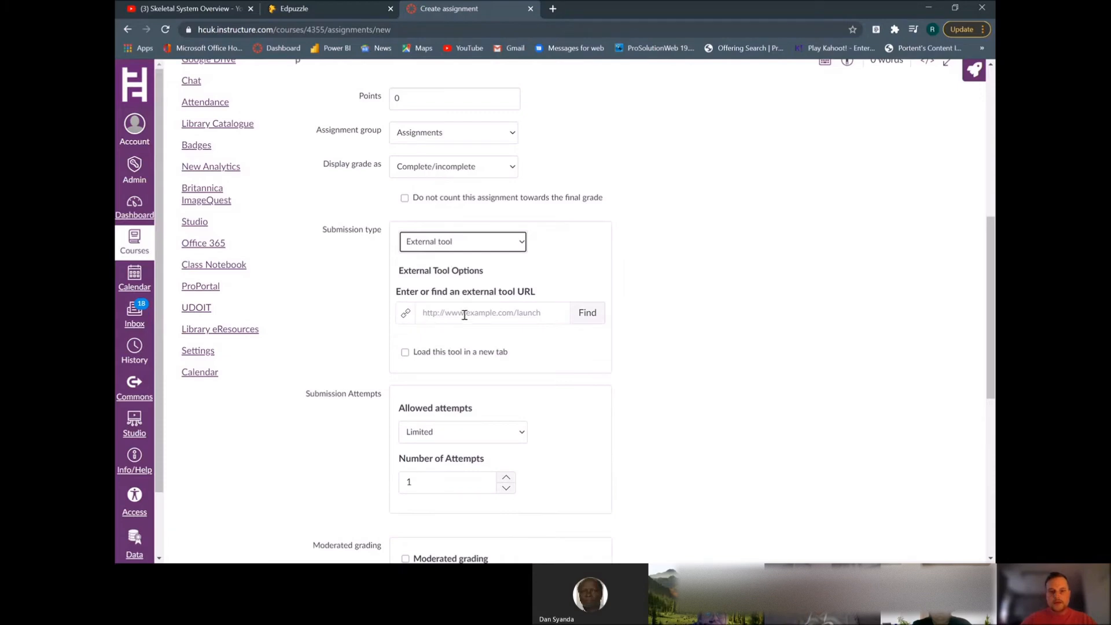
Try to pick Studio as the external tool and select the Skeletal System Overview video
{"action": "left_click", "coordinate": [583, 313]}
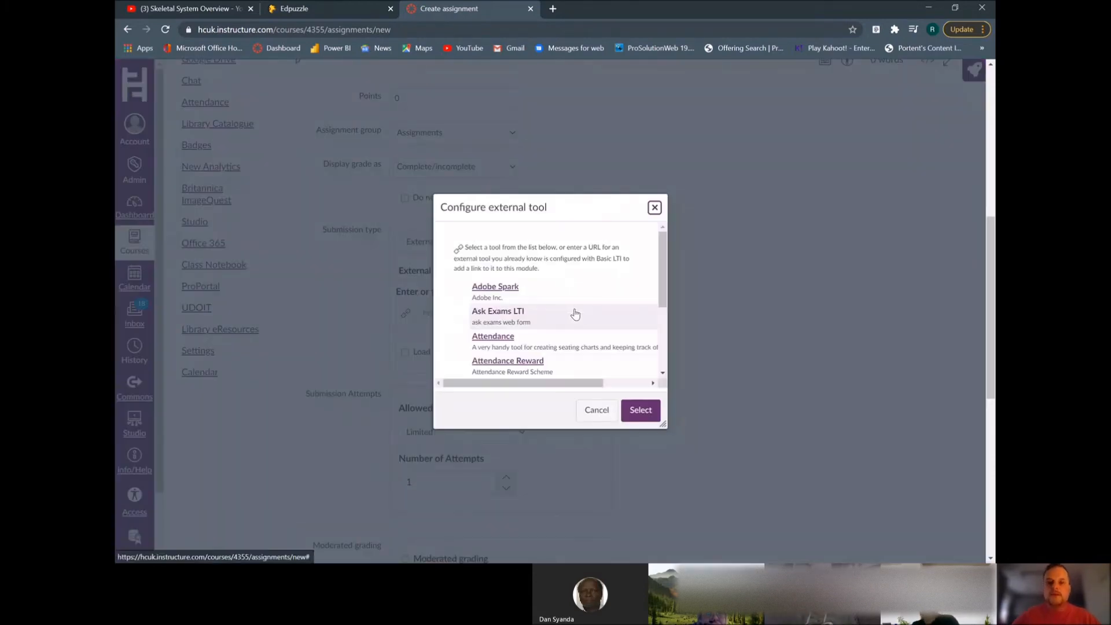
{"action": "scroll", "coordinate": [572, 311], "scroll_direction": "down", "scroll_amount": 10}
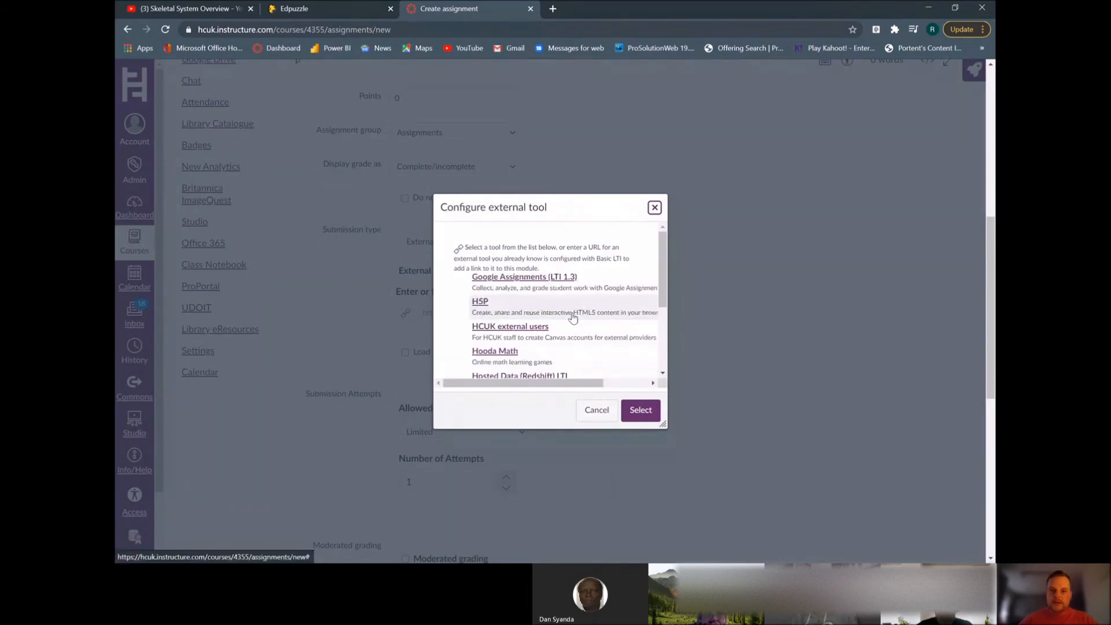
{"action": "scroll", "coordinate": [573, 319], "scroll_direction": "down", "scroll_amount": 8}
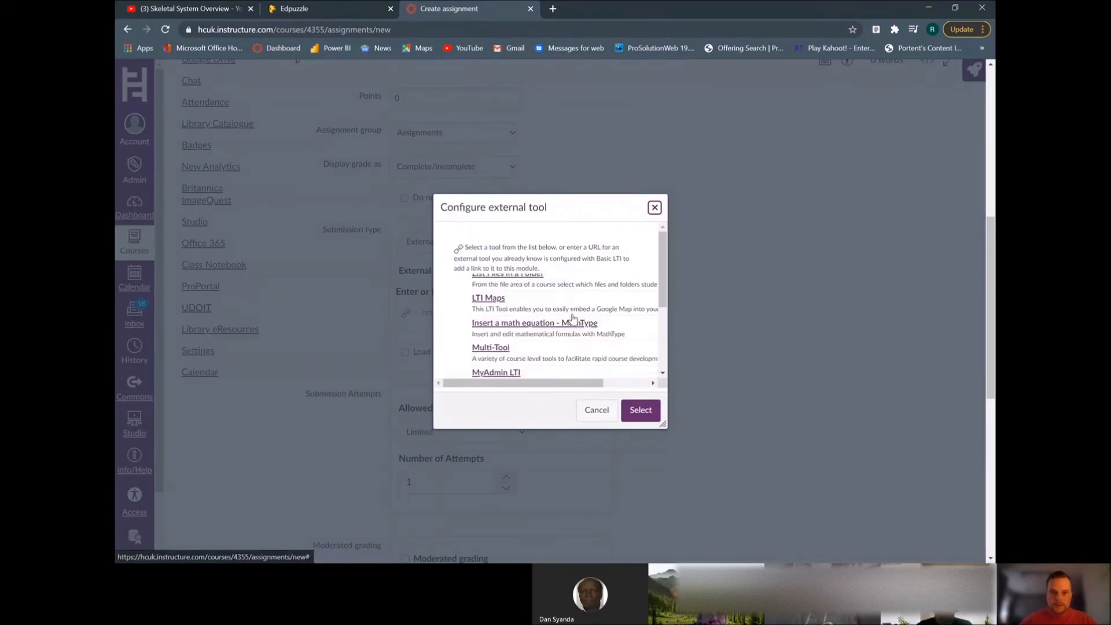
{"action": "scroll", "coordinate": [572, 319], "scroll_direction": "down", "scroll_amount": 8}
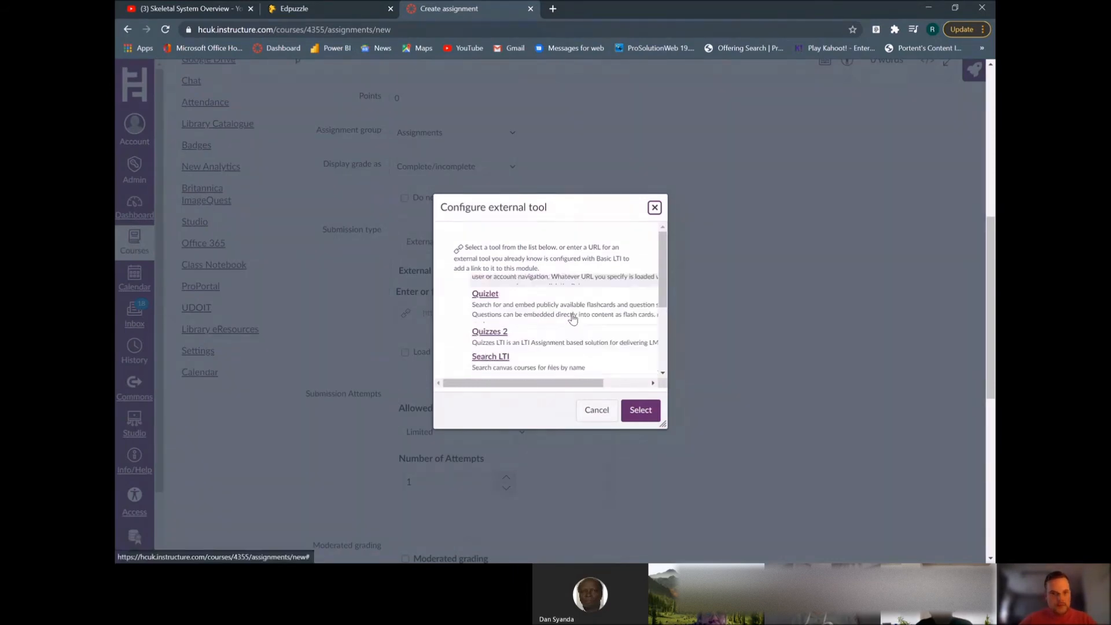
{"action": "scroll", "coordinate": [572, 319], "scroll_direction": "down", "scroll_amount": 3}
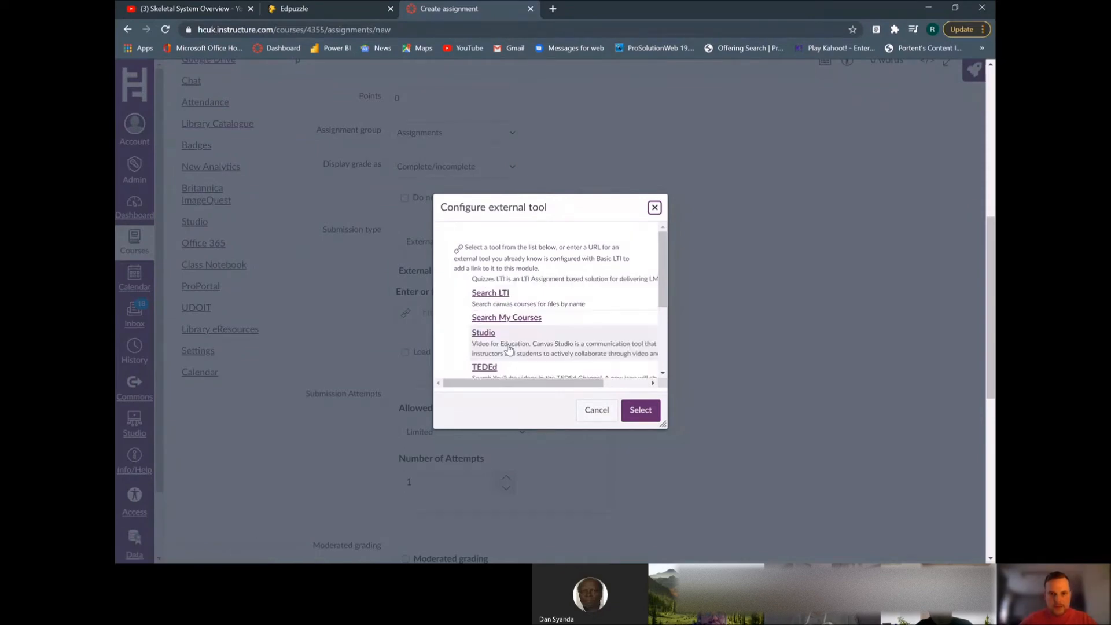
{"action": "left_click", "coordinate": [512, 349]}
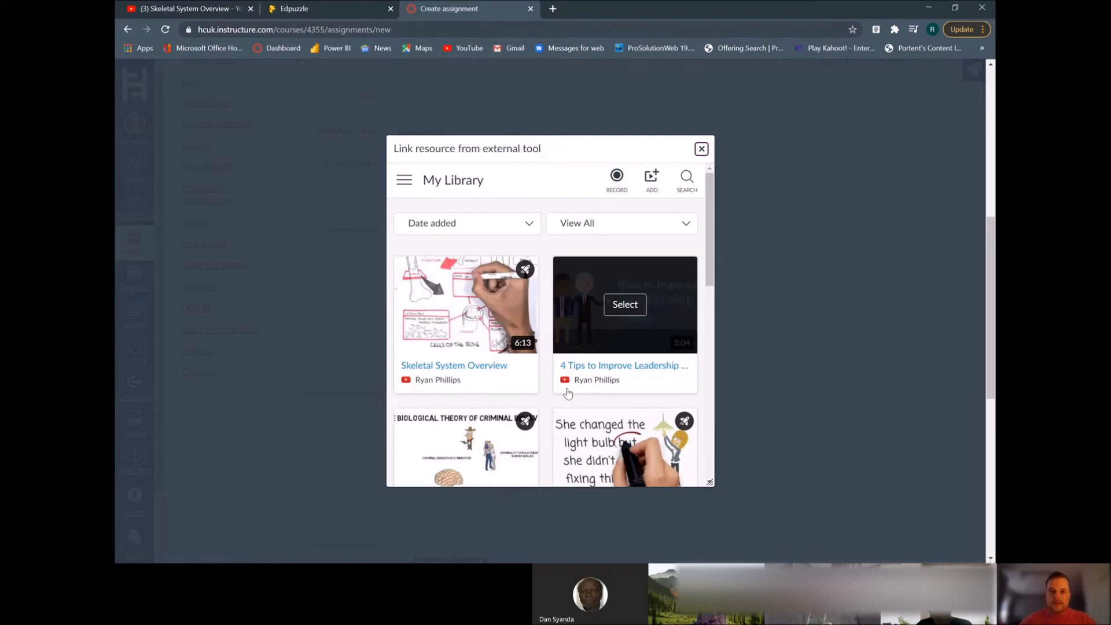
{"action": "mouse_move", "coordinate": [519, 329]}
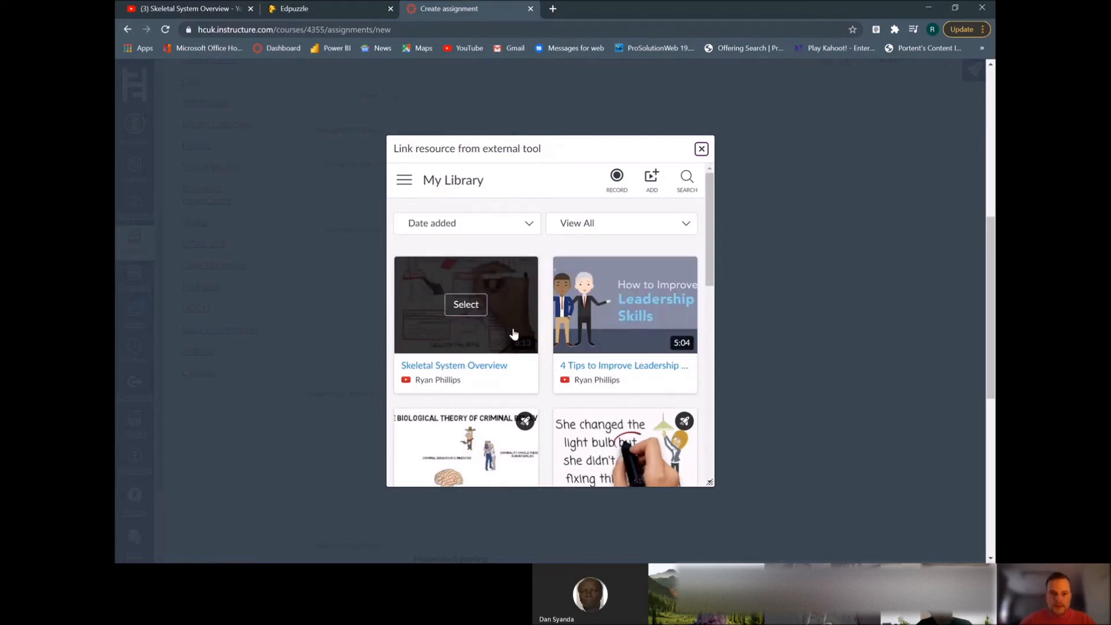
{"action": "left_click", "coordinate": [467, 305]}
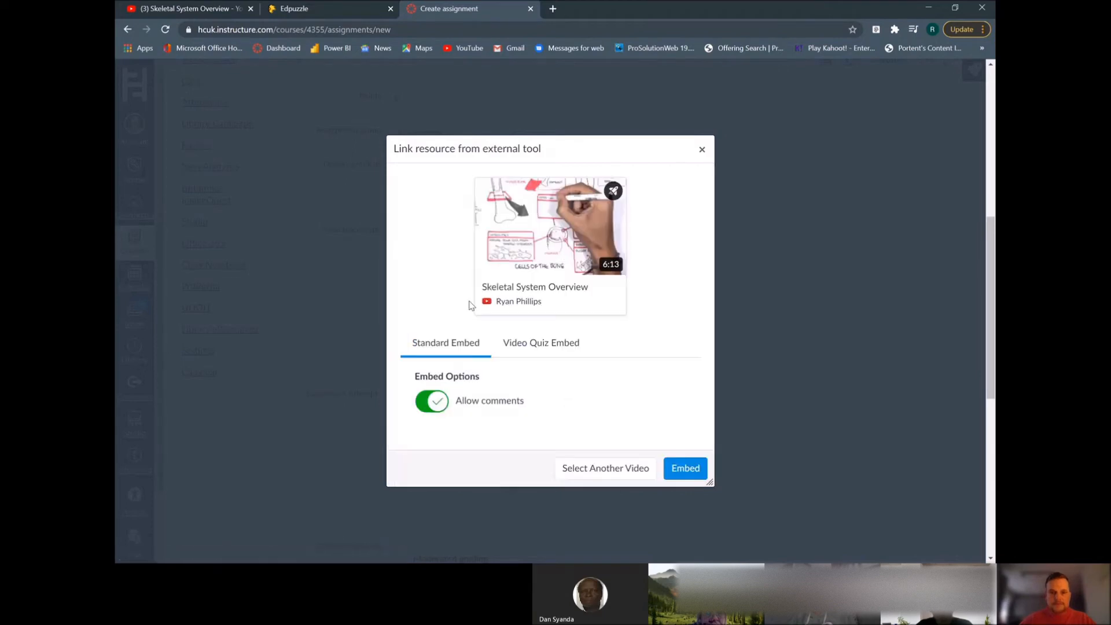
Try to embed the Flipped Learning Skeletal System video quiz with comments allowed, and close the external tool dialog
{"action": "left_click", "coordinate": [428, 407]}
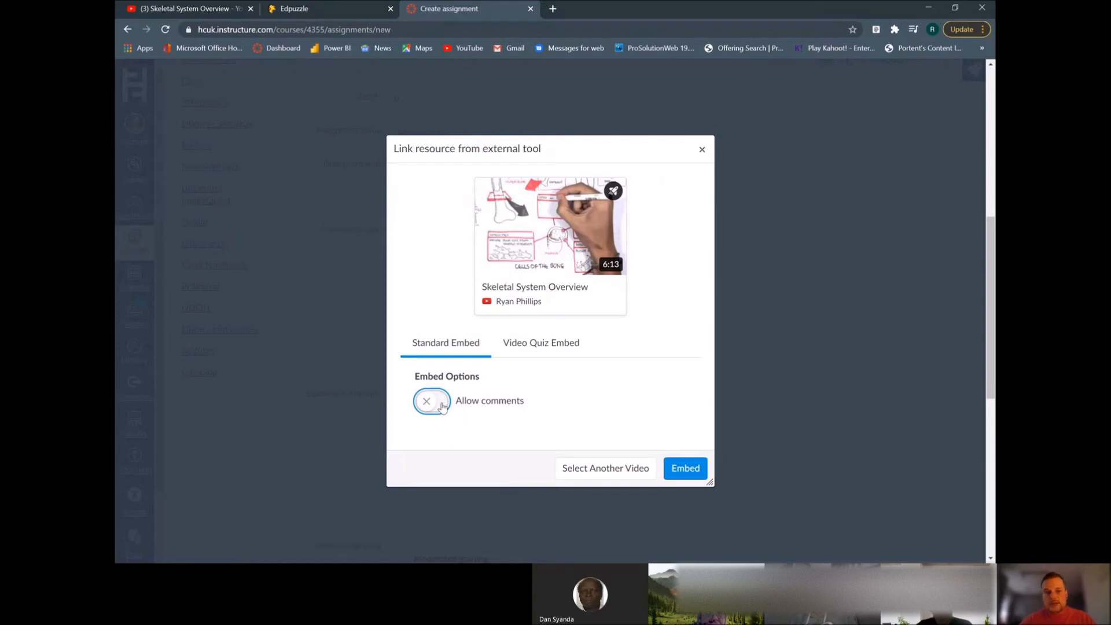
{"action": "left_click", "coordinate": [442, 407]}
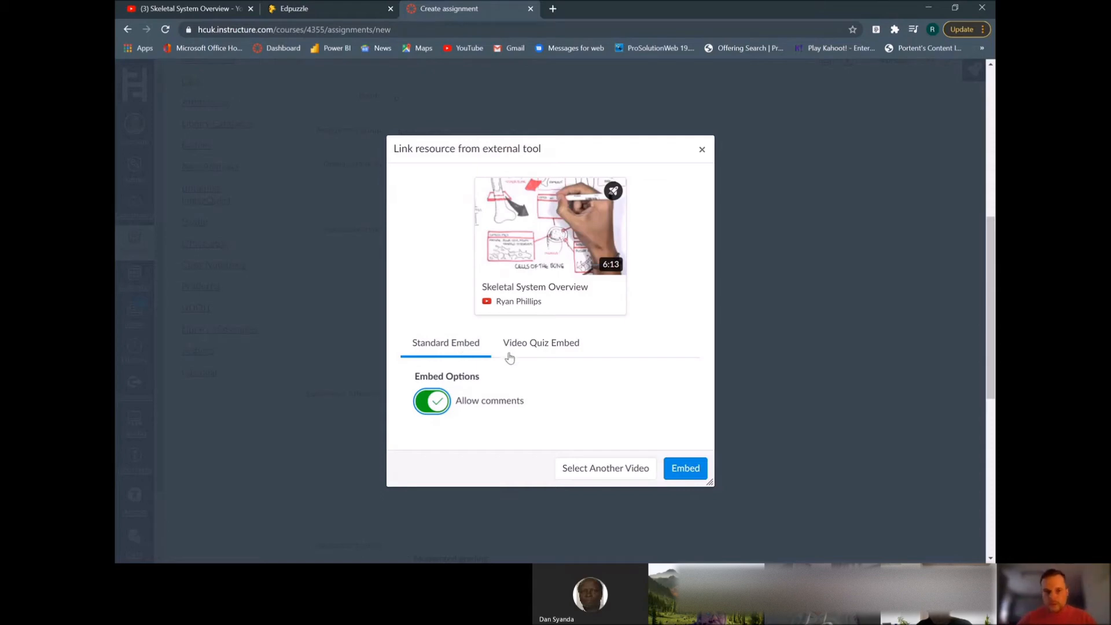
{"action": "left_click", "coordinate": [533, 345]}
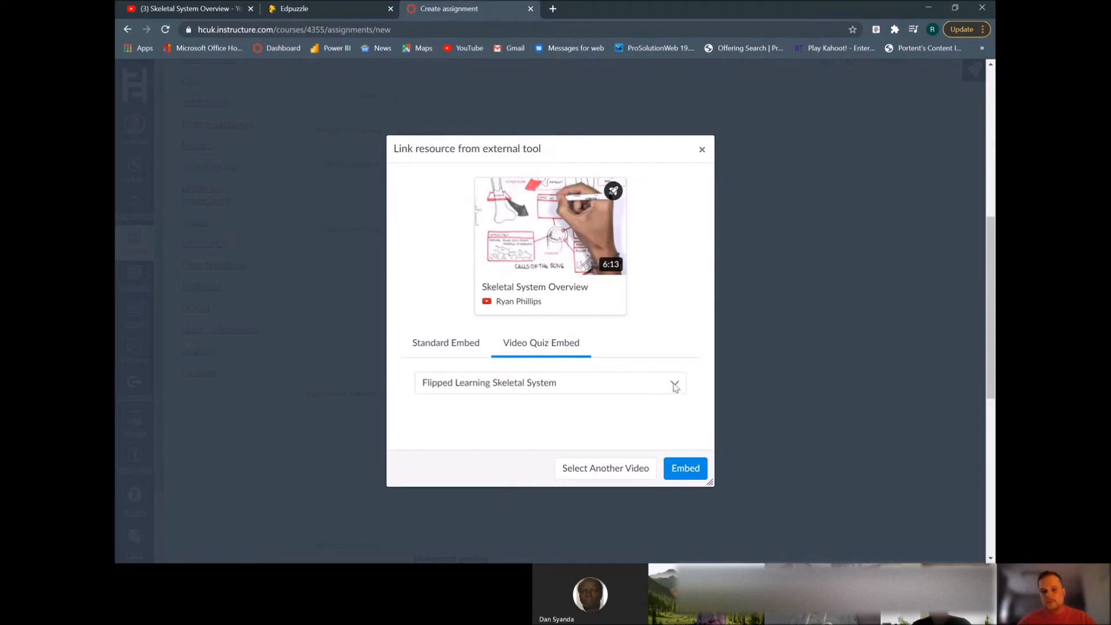
{"action": "left_click", "coordinate": [675, 387]}
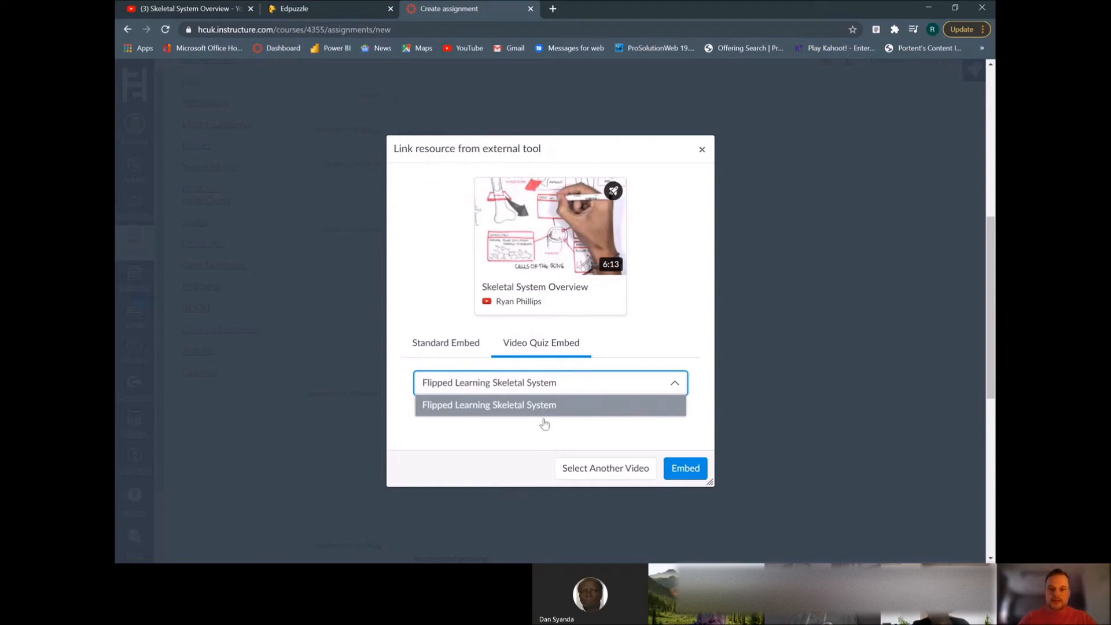
{"action": "left_click", "coordinate": [600, 405]}
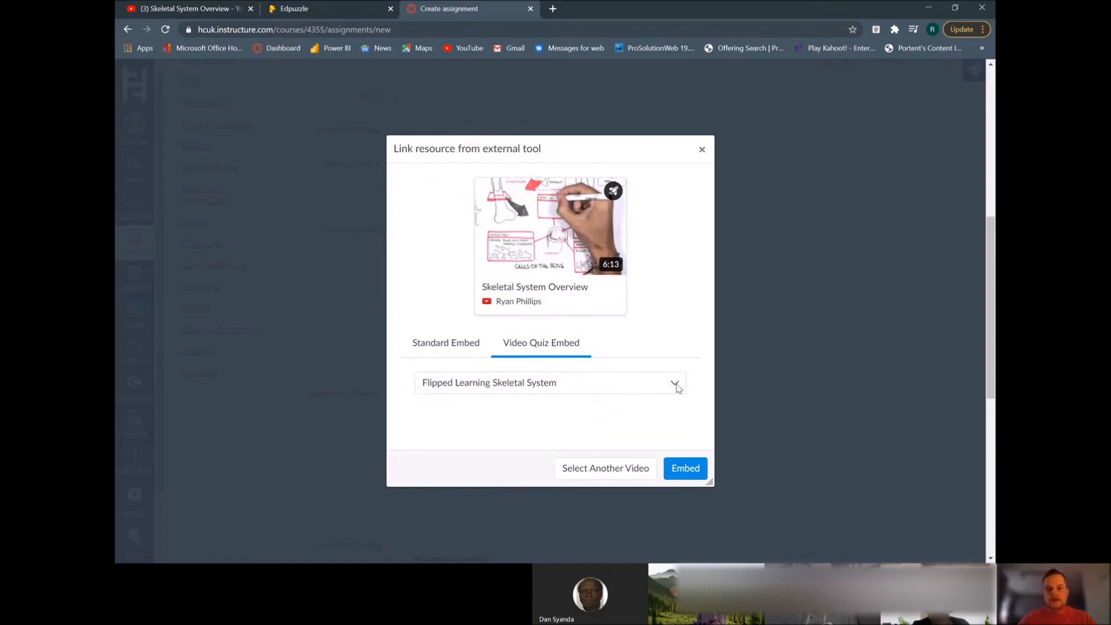
{"action": "left_click", "coordinate": [503, 387]}
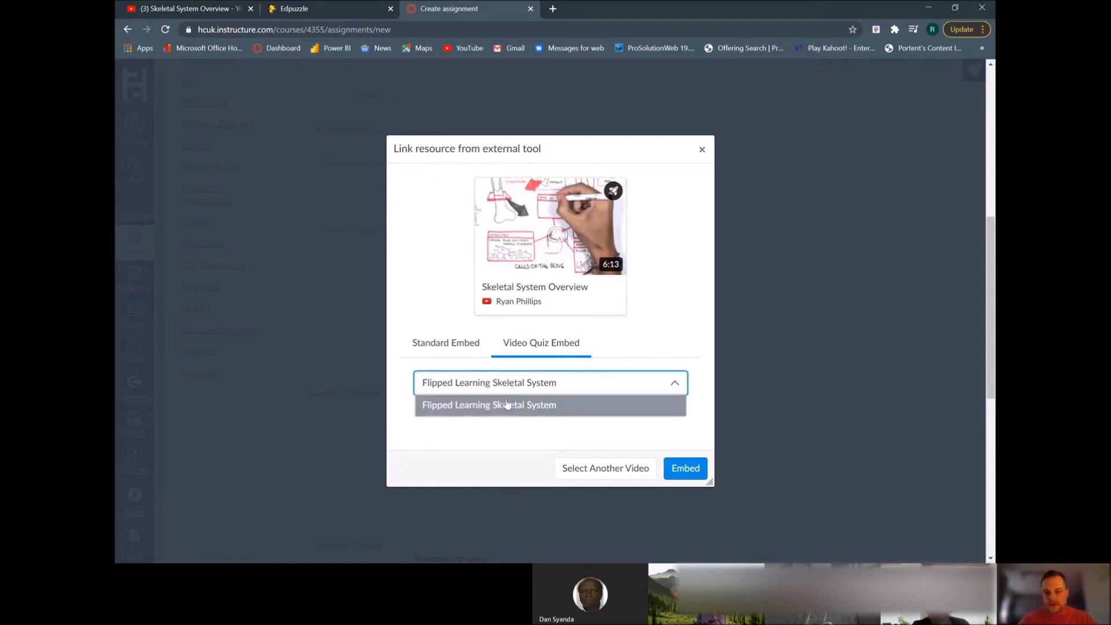
{"action": "left_click", "coordinate": [503, 410]}
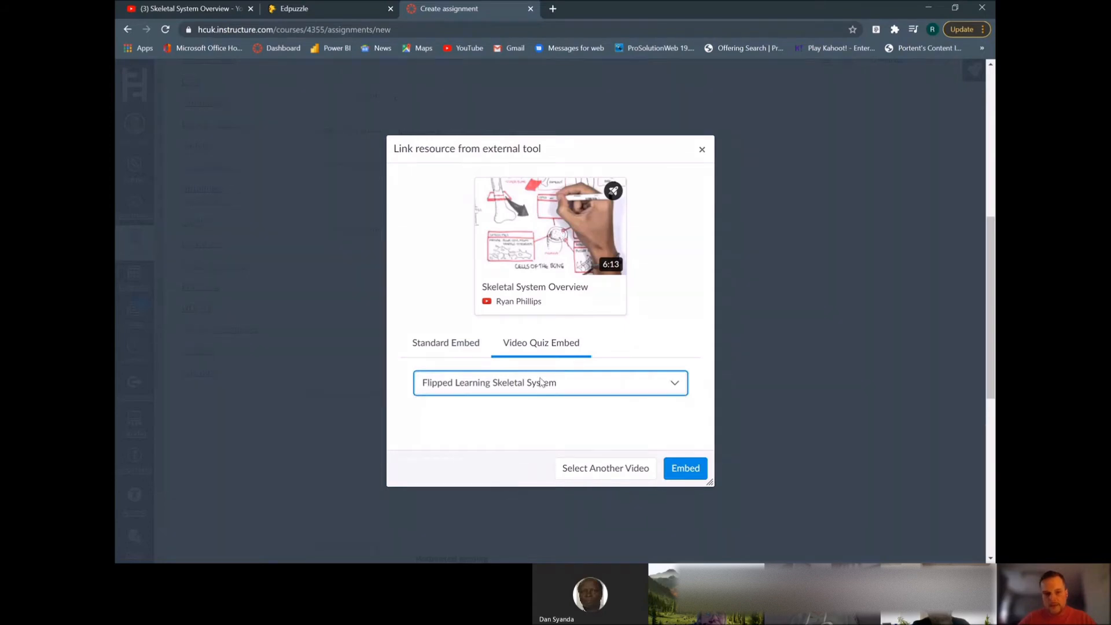
{"action": "left_click", "coordinate": [683, 470]}
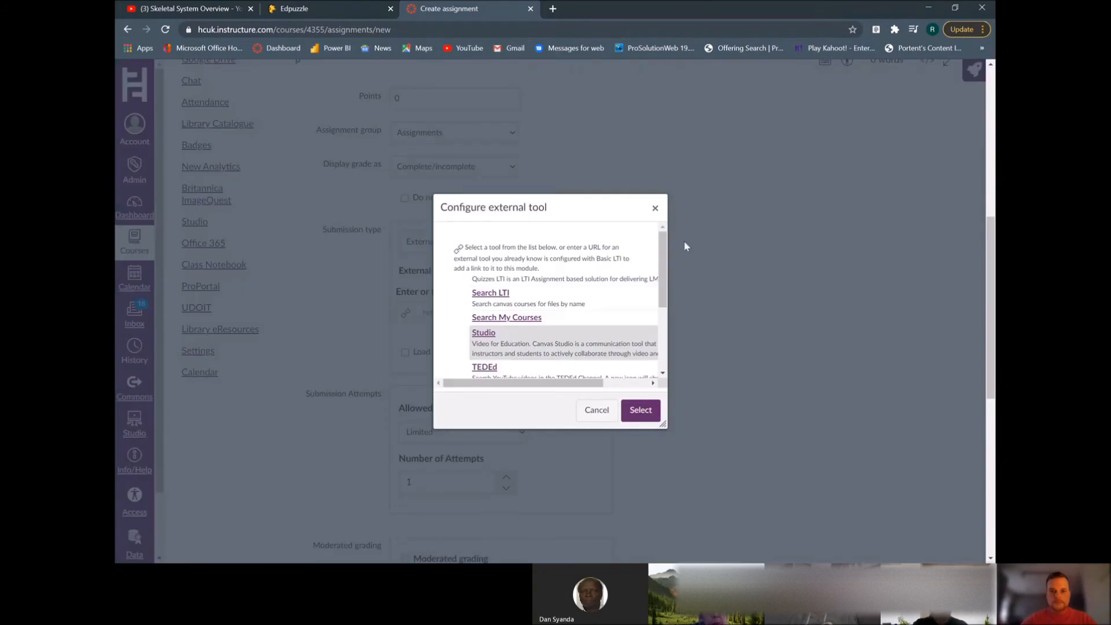
{"action": "left_click", "coordinate": [655, 208]}
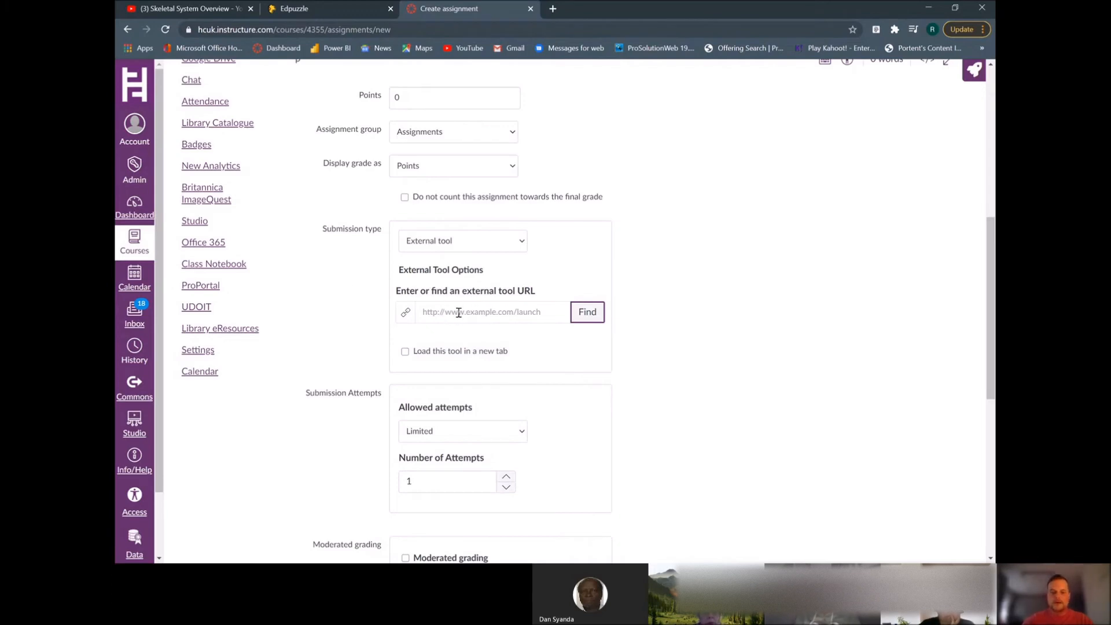
Set the assignment's due date to 4 Feb at 23:59
{"action": "scroll", "coordinate": [615, 378], "scroll_direction": "down", "scroll_amount": 3}
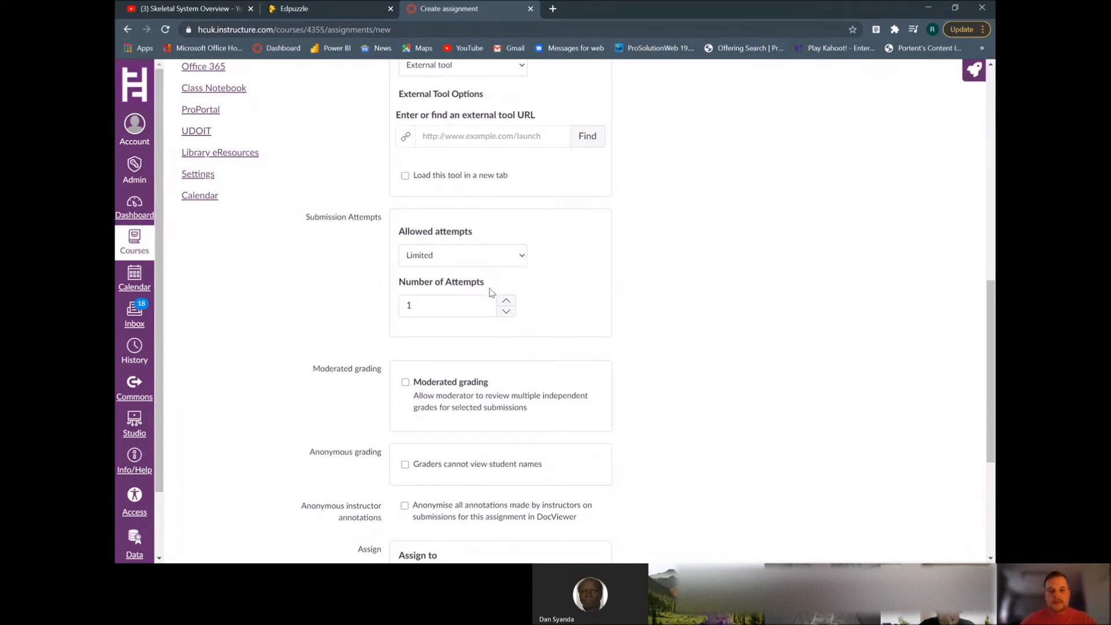
{"action": "left_click", "coordinate": [587, 260]}
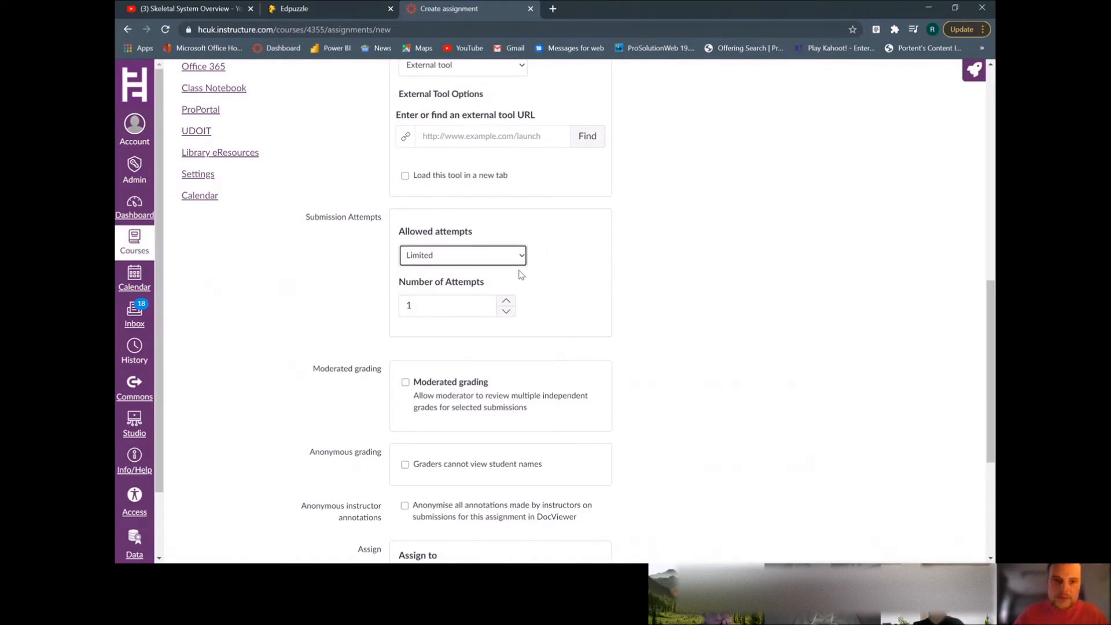
{"action": "scroll", "coordinate": [693, 419], "scroll_direction": "down", "scroll_amount": 4}
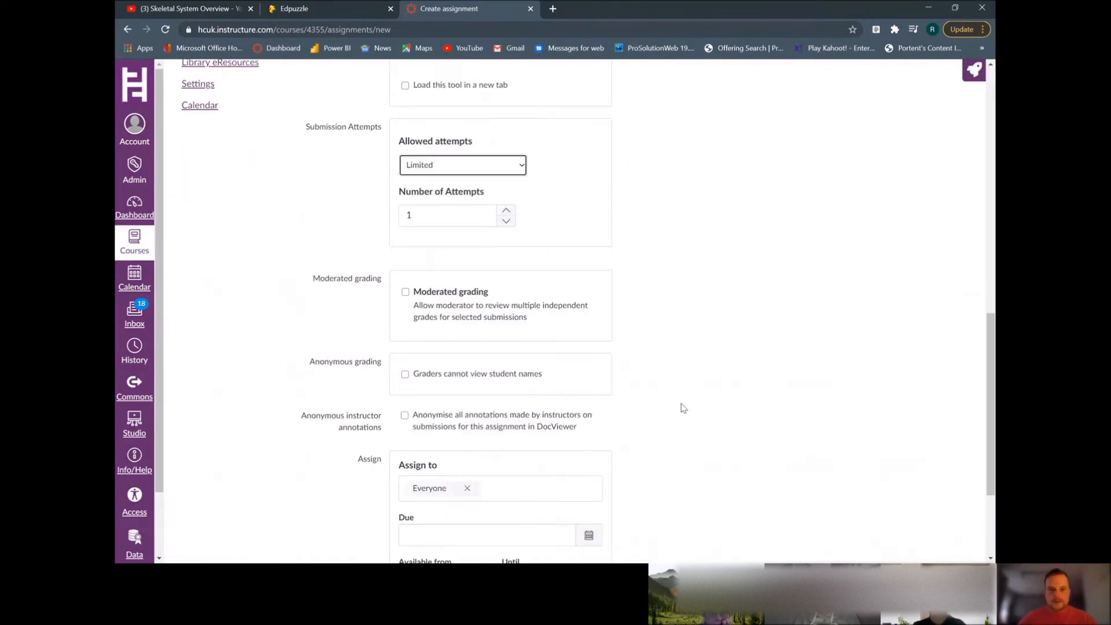
{"action": "left_click", "coordinate": [494, 328]}
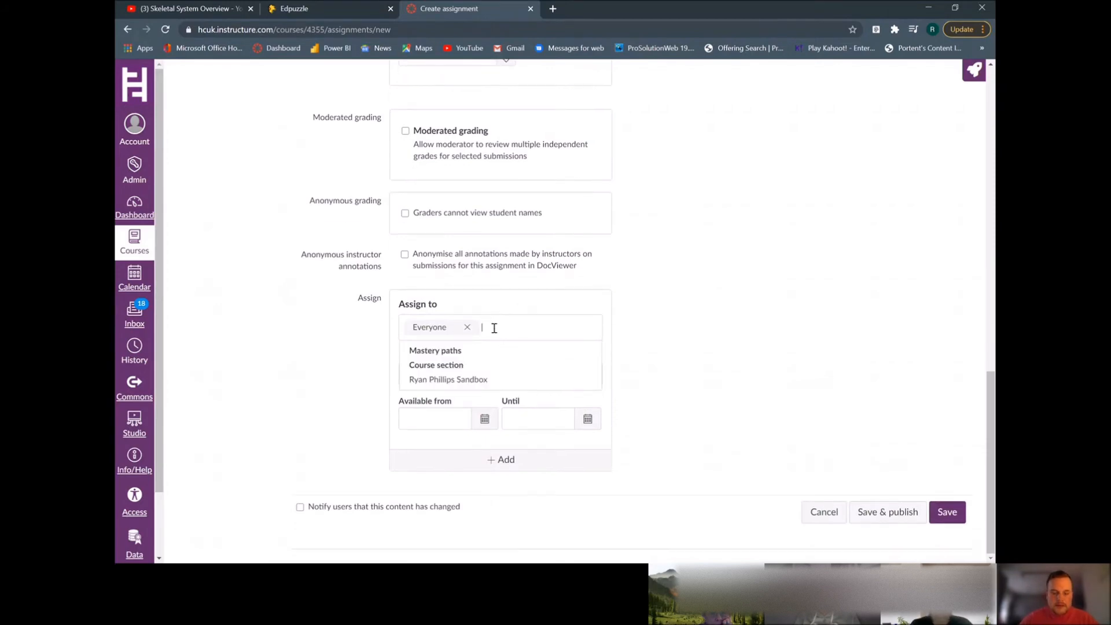
{"action": "left_click", "coordinate": [682, 346]}
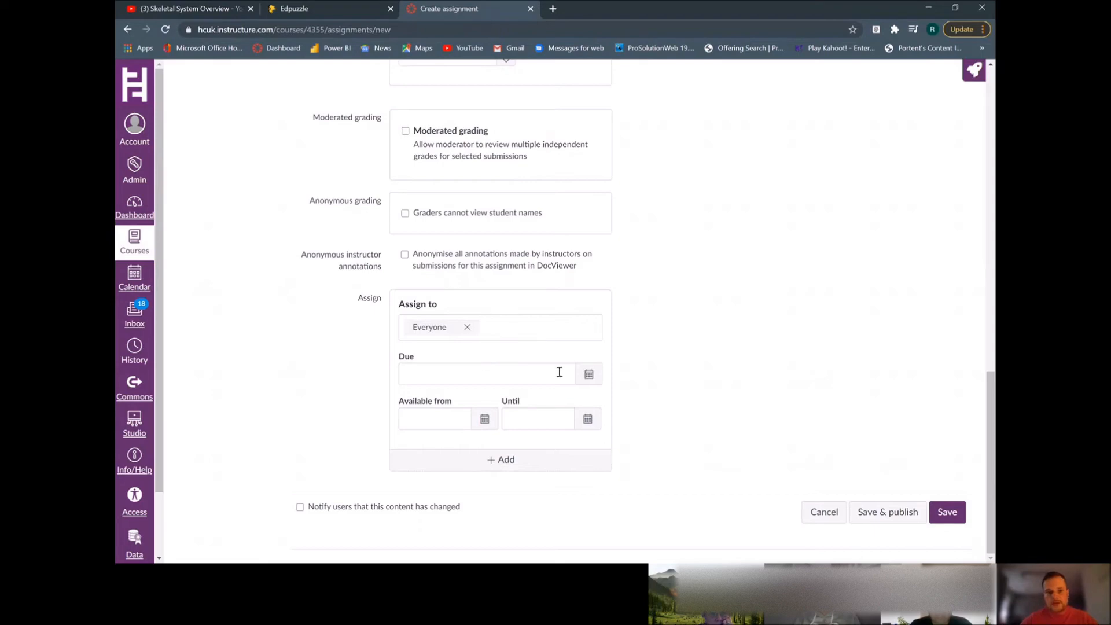
{"action": "left_click", "coordinate": [589, 374]}
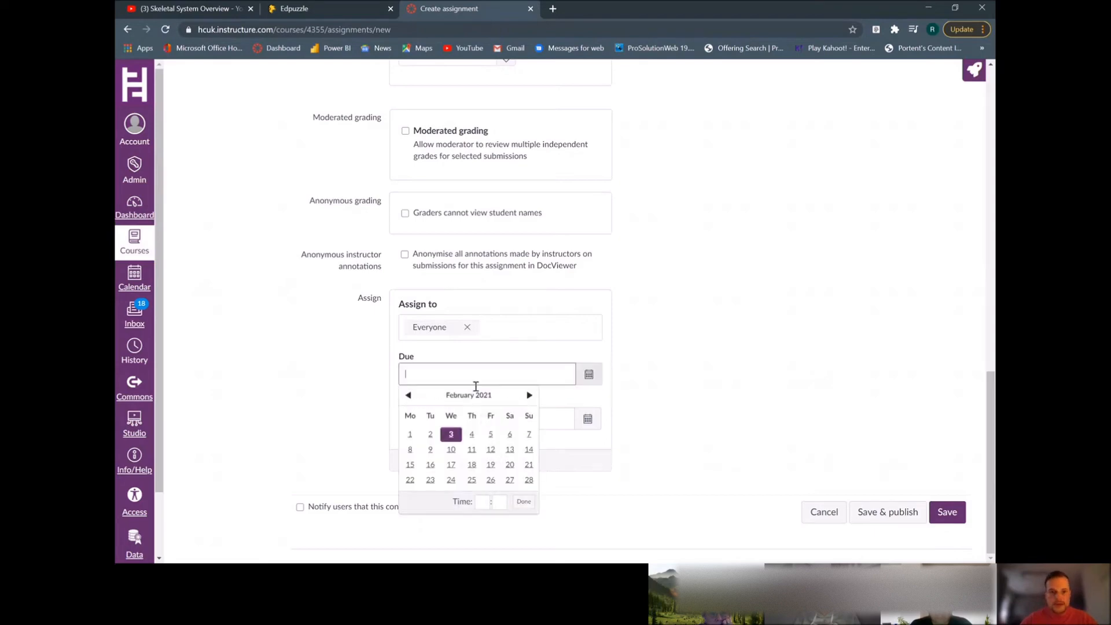
{"action": "left_click", "coordinate": [471, 435]}
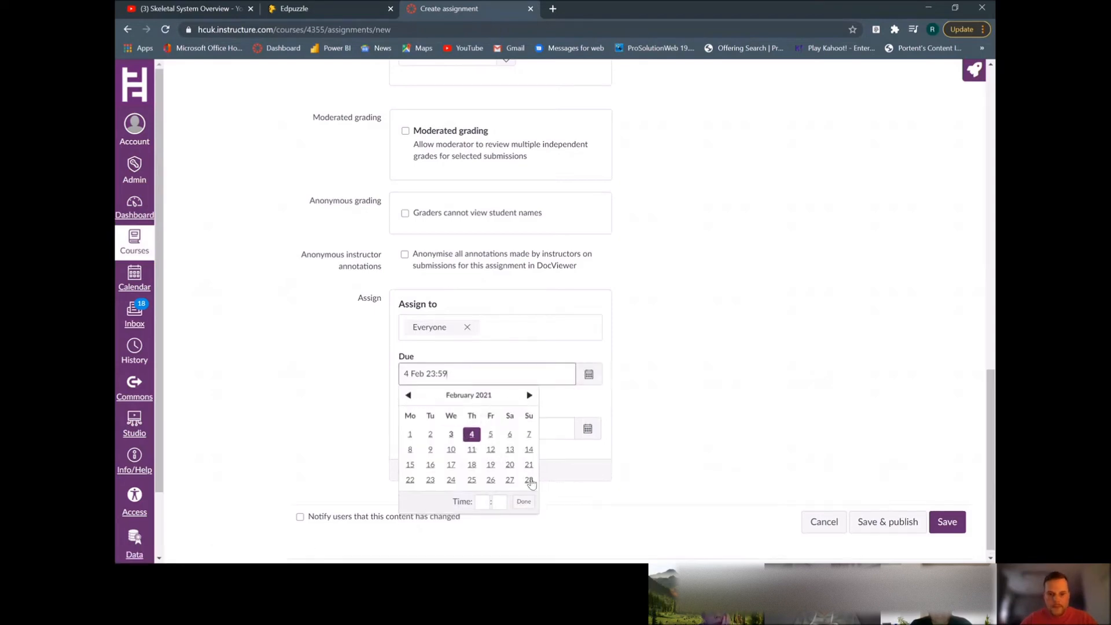
Name the assignment f and save and publish it
{"action": "left_click", "coordinate": [522, 501]}
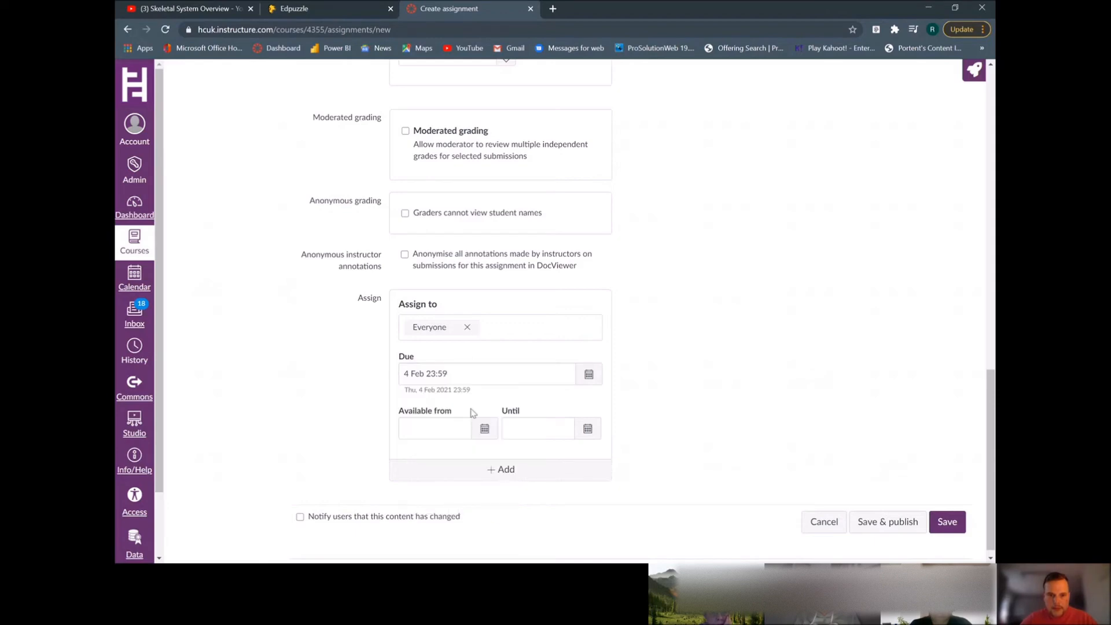
{"action": "left_click", "coordinate": [871, 521]}
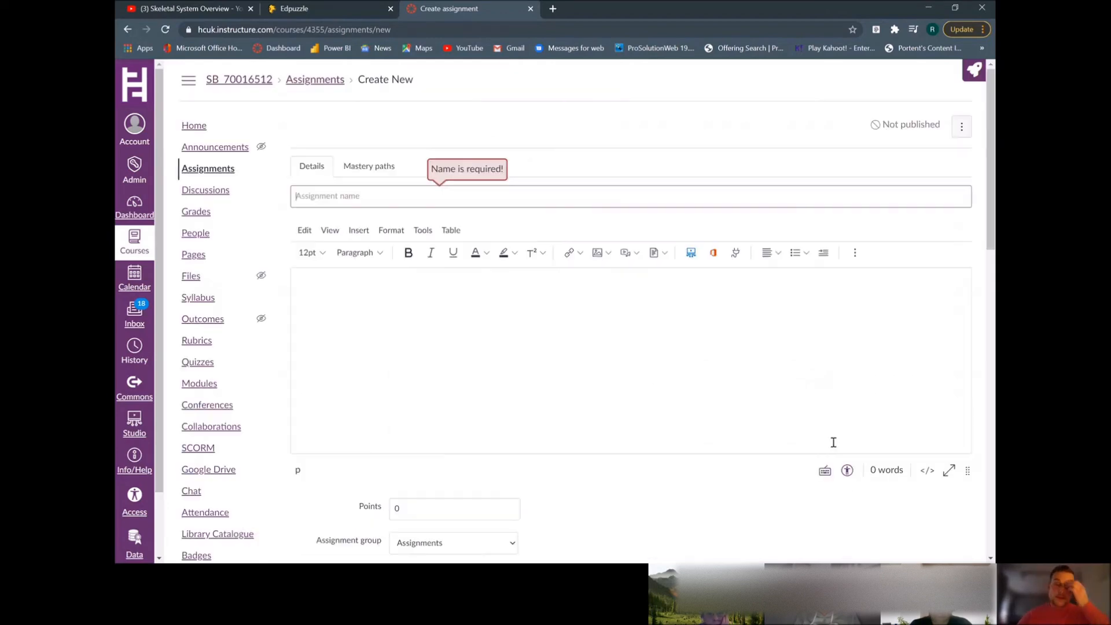
{"action": "left_click", "coordinate": [411, 196]}
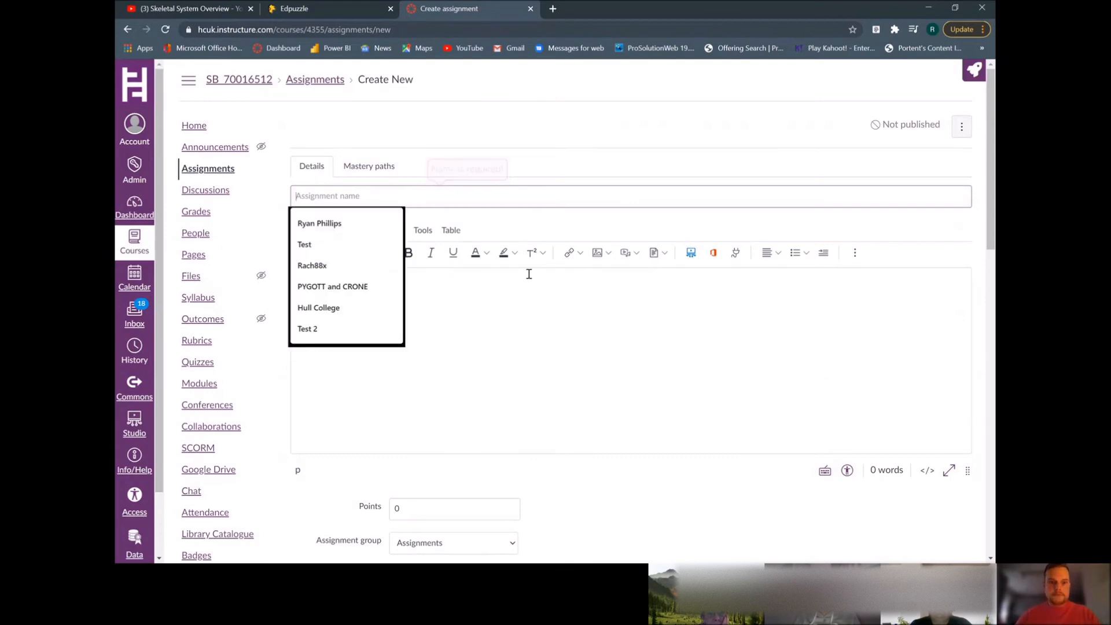
{"action": "type", "text": "f"}
{"action": "scroll", "coordinate": [964, 509], "scroll_direction": "down", "scroll_amount": 20}
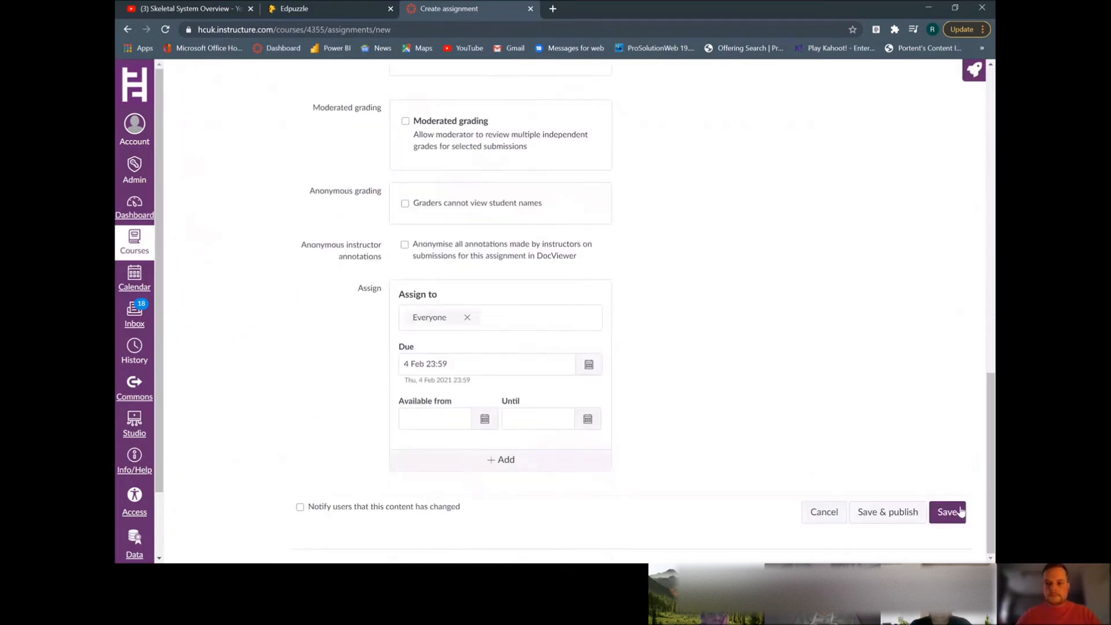
{"action": "left_click", "coordinate": [900, 513]}
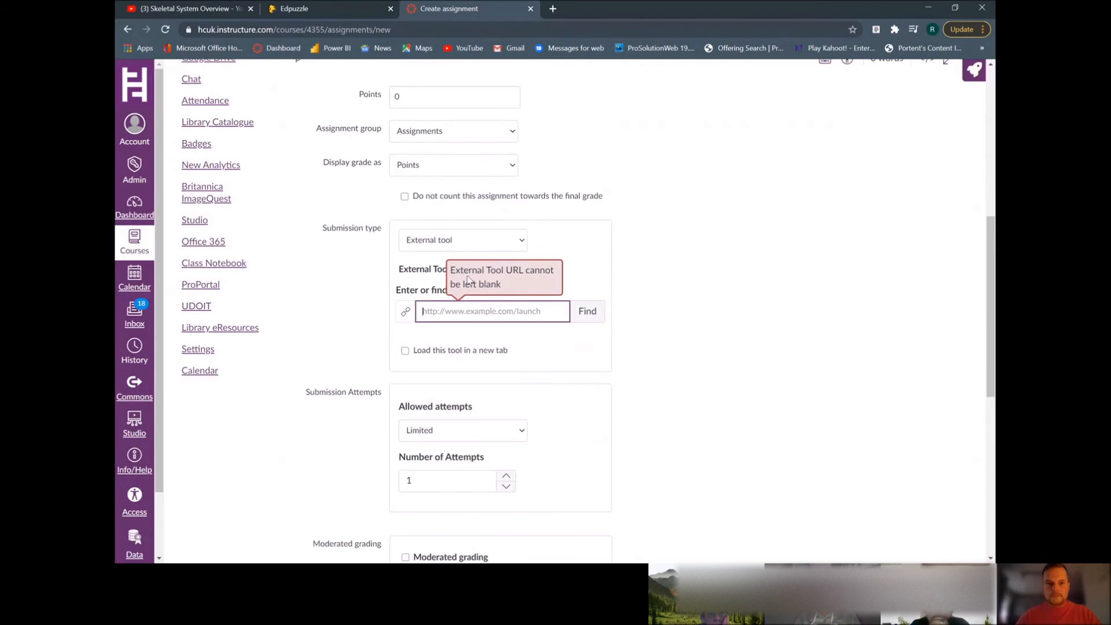
{"action": "left_click", "coordinate": [462, 270]}
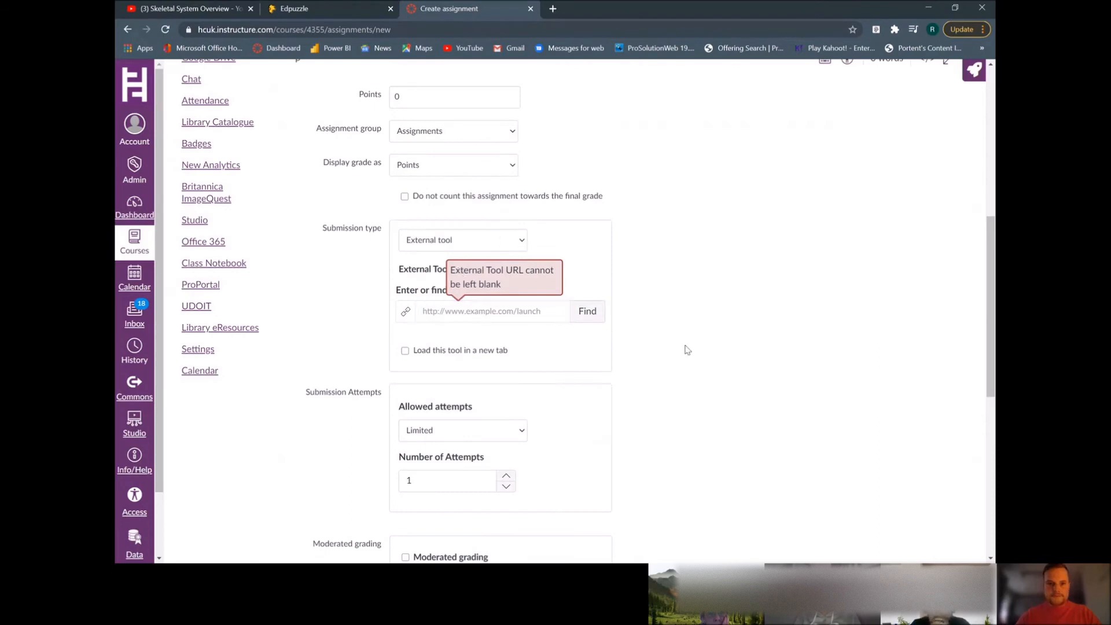
{"action": "scroll", "coordinate": [804, 436], "scroll_direction": "down", "scroll_amount": 5}
{"action": "left_click", "coordinate": [881, 511]}
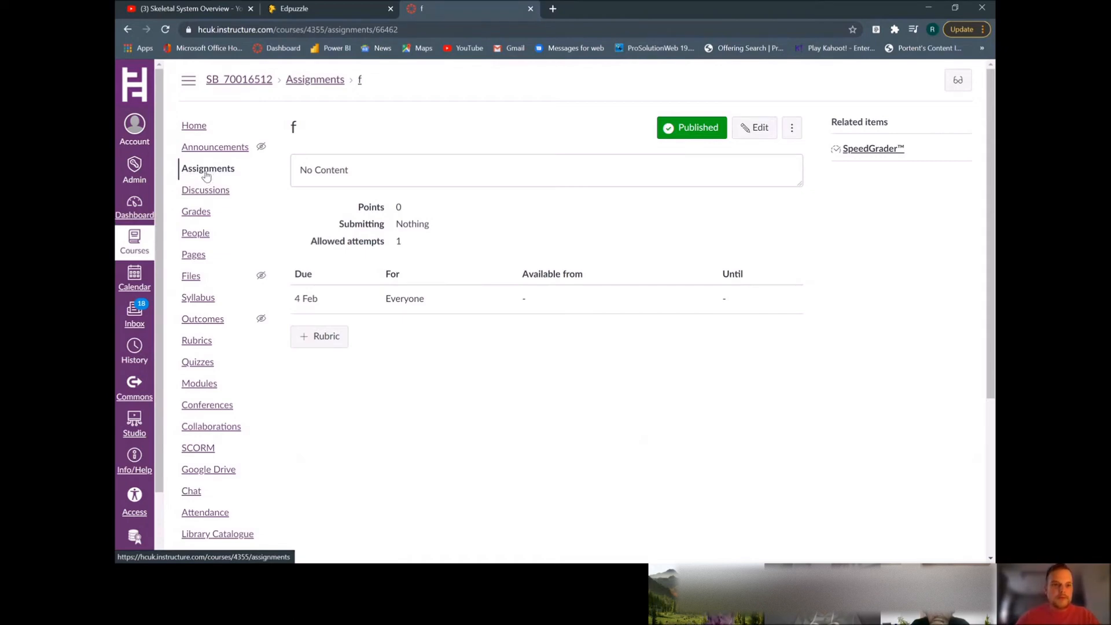
Open the Demo 2 assignment from the assignments list and resume its video quiz to preview it
{"action": "left_click", "coordinate": [207, 173]}
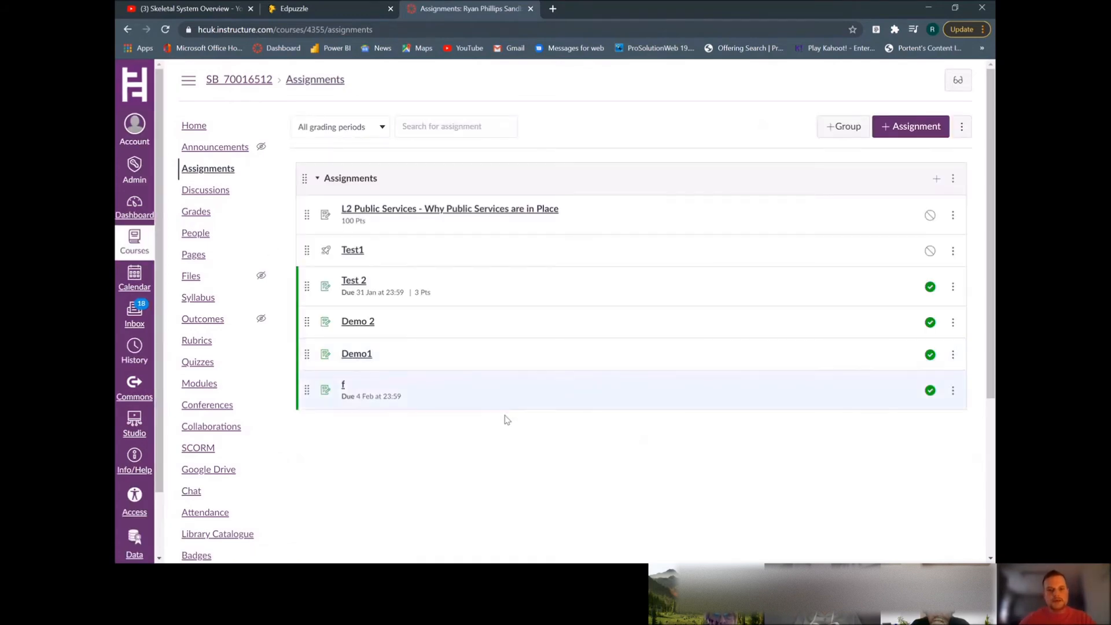
{"action": "left_click", "coordinate": [364, 327]}
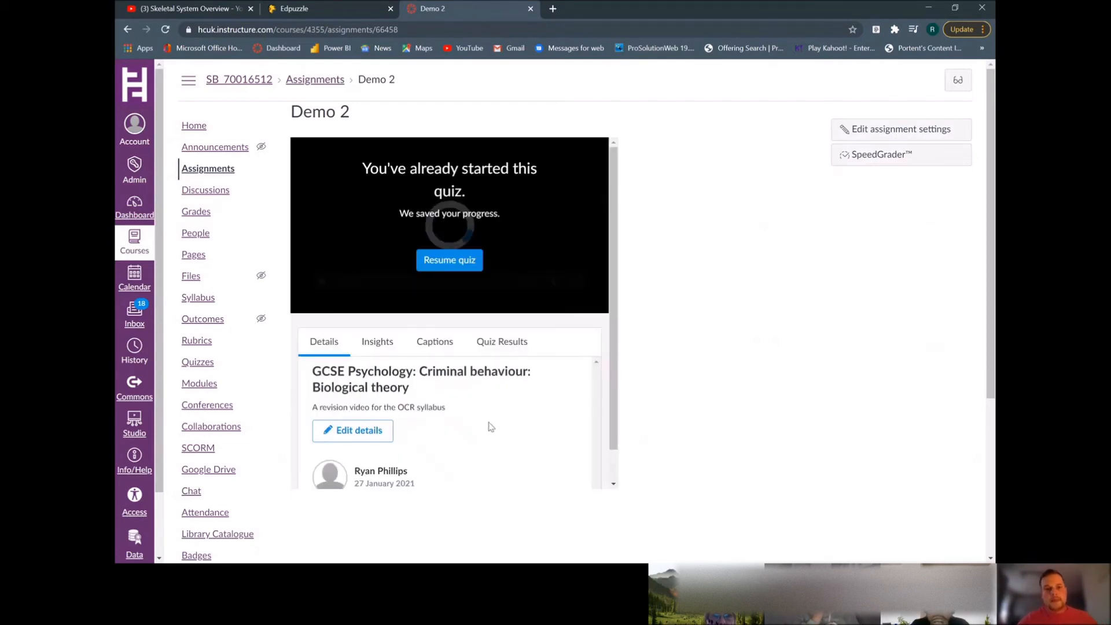
{"action": "left_click", "coordinate": [447, 264]}
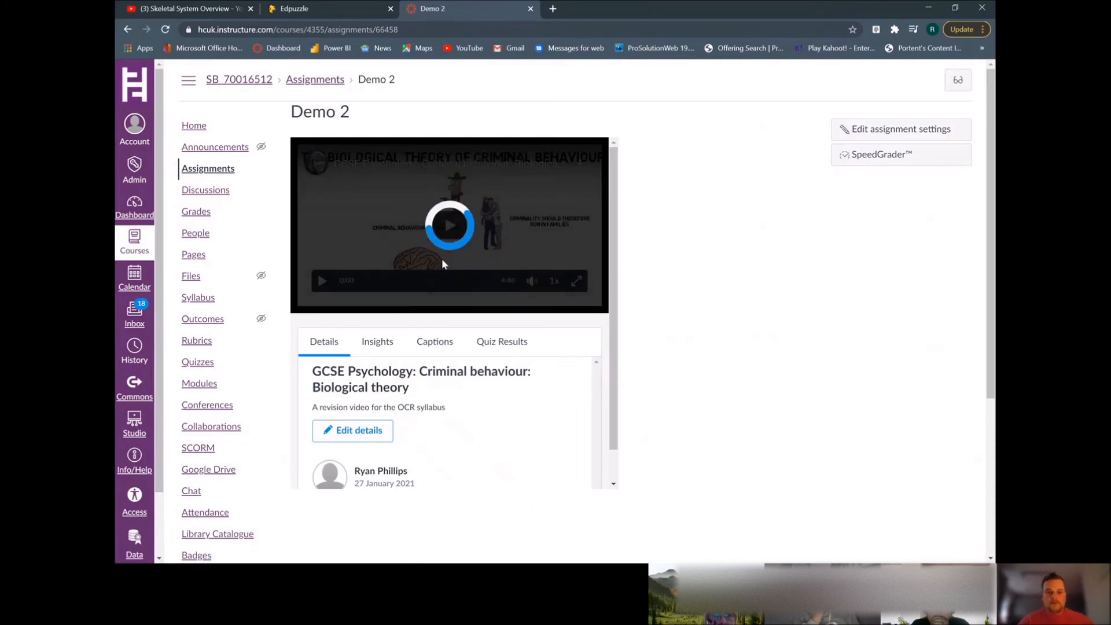
{"action": "left_click", "coordinate": [323, 283]}
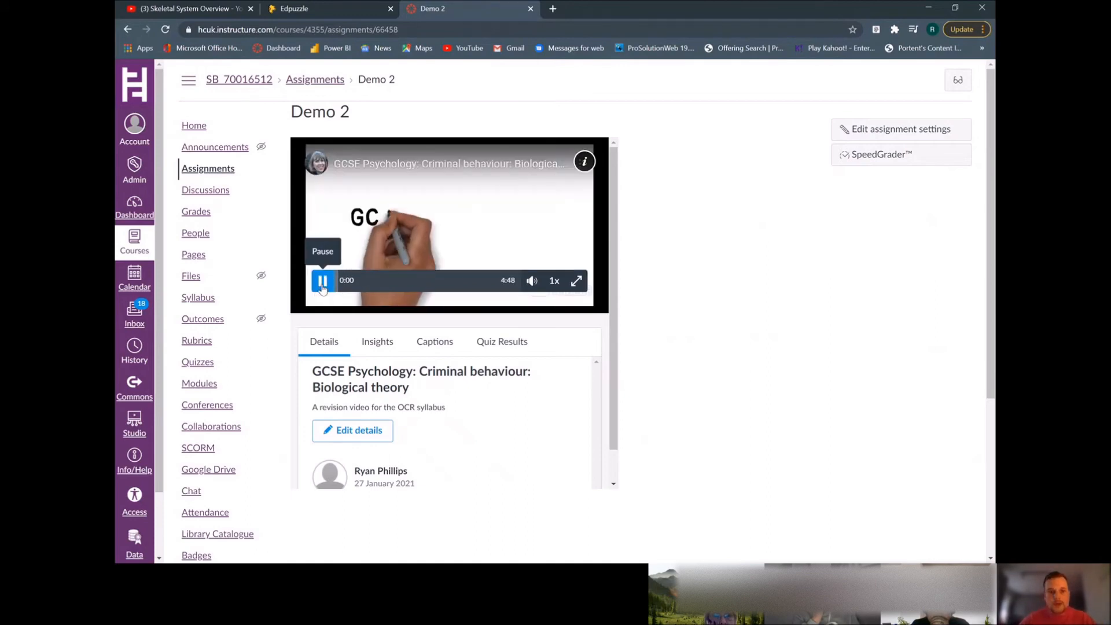
{"action": "left_click", "coordinate": [323, 283]}
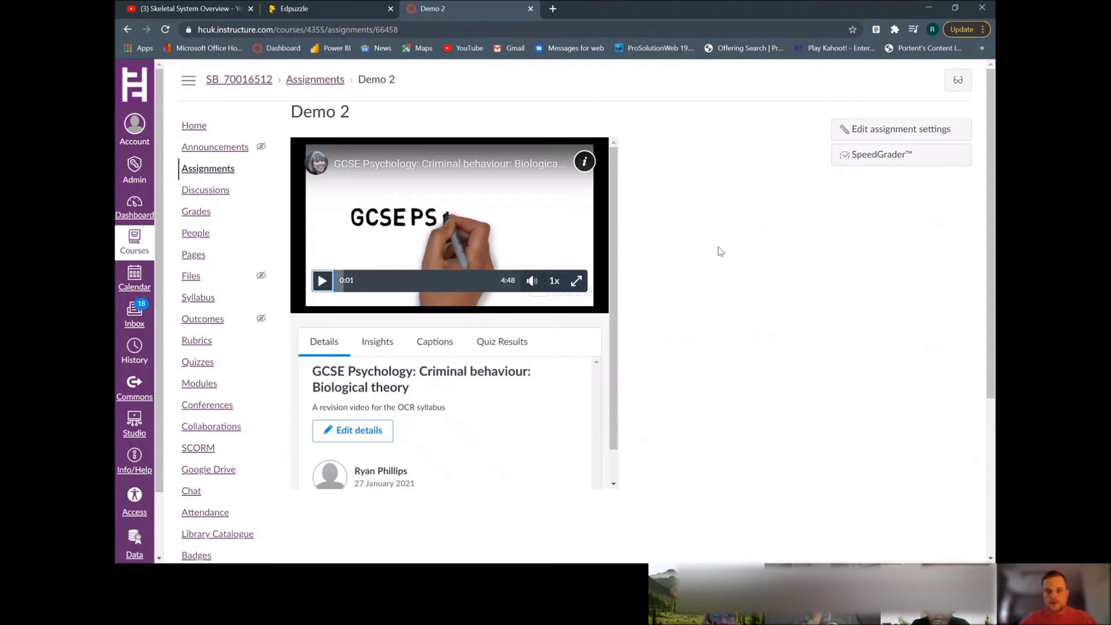
Switch to student view, start the Demo 2 video quiz and mute the video
{"action": "left_click", "coordinate": [959, 84]}
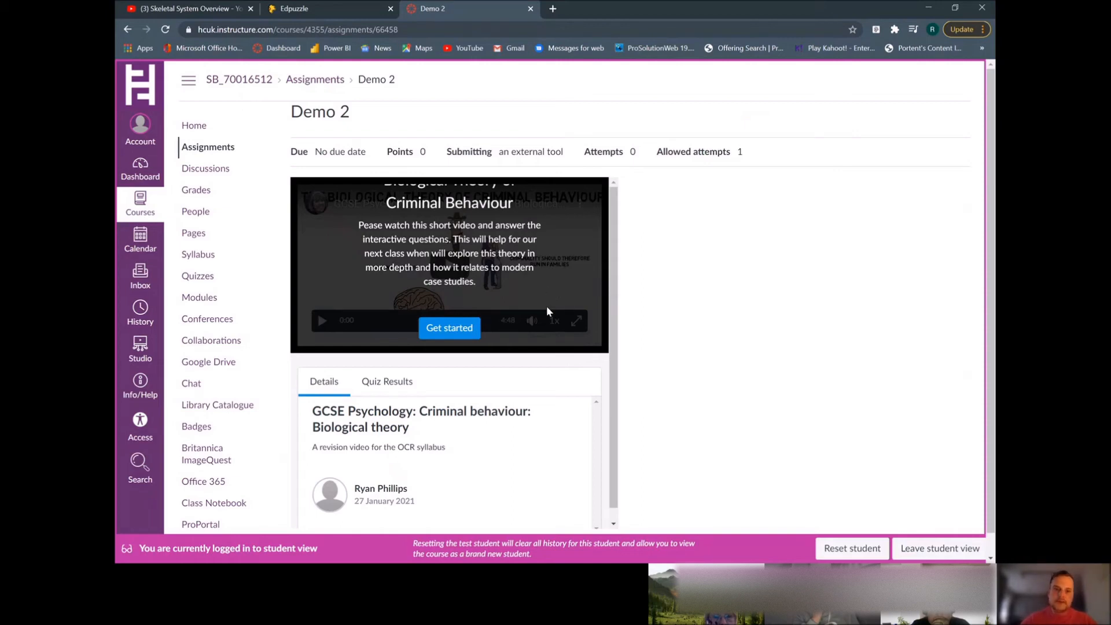
{"action": "left_click", "coordinate": [426, 336]}
{"action": "left_click", "coordinate": [449, 328]}
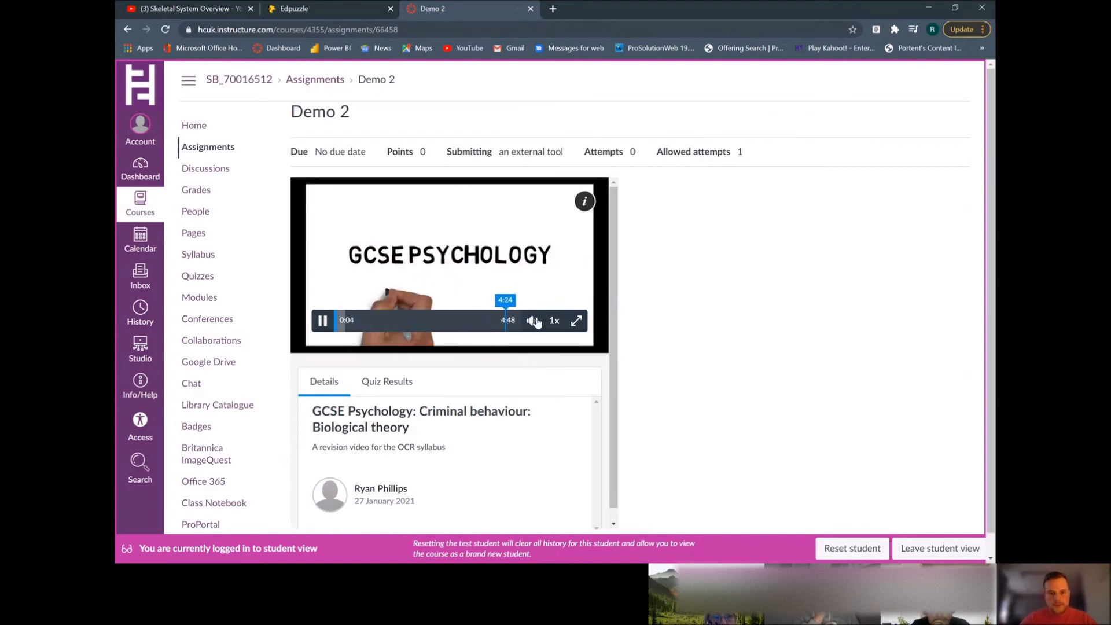
{"action": "mouse_move", "coordinate": [532, 322]}
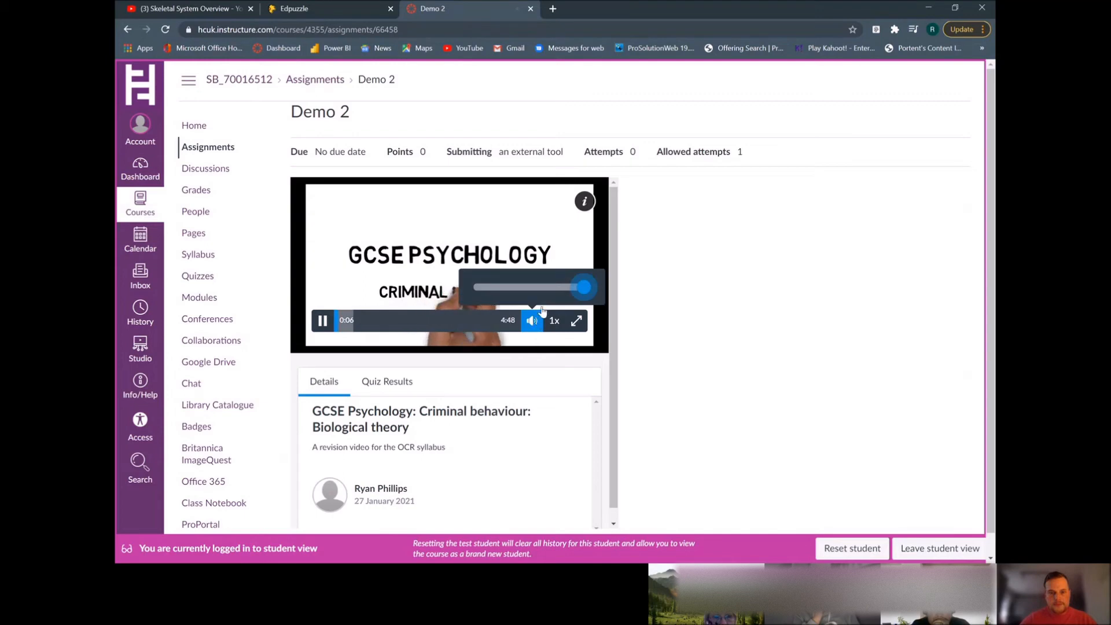
{"action": "left_click", "coordinate": [490, 289]}
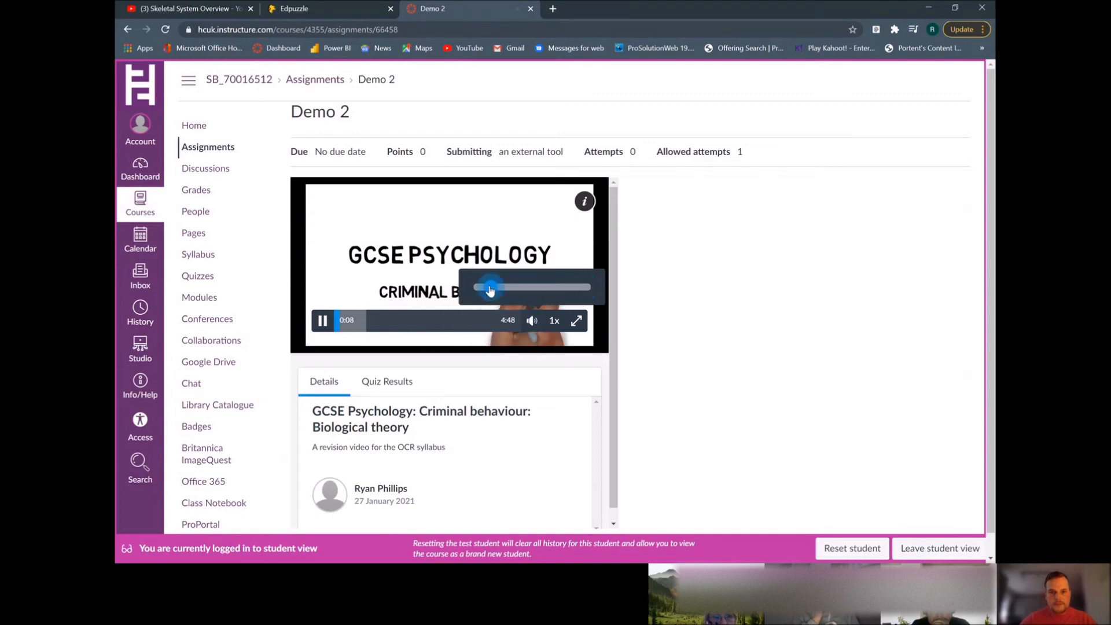
{"action": "left_click", "coordinate": [480, 290]}
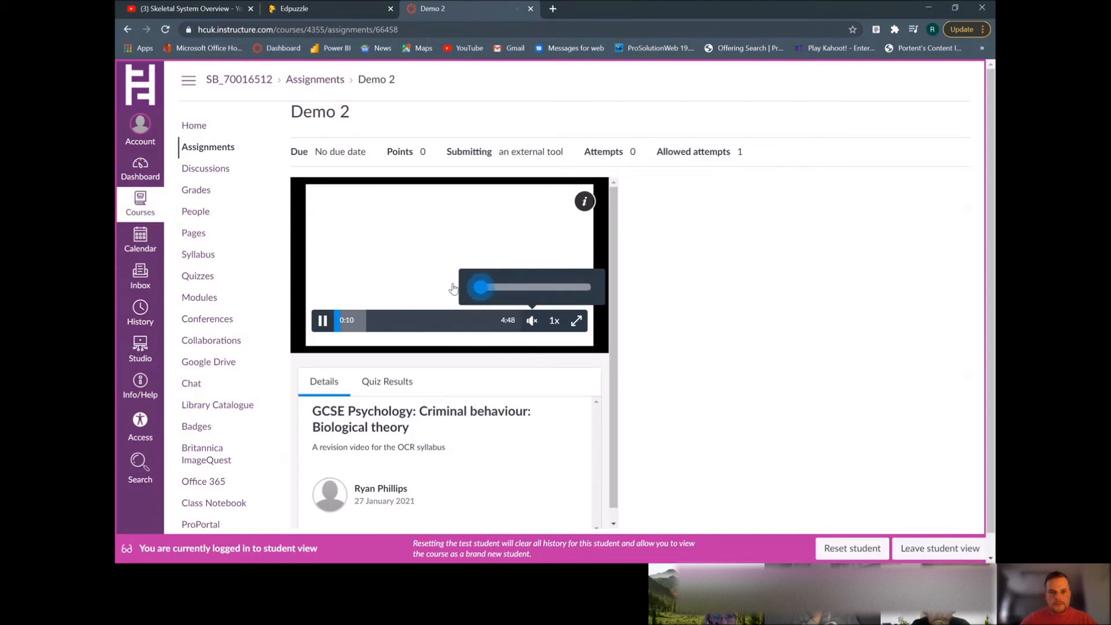
{"action": "left_click", "coordinate": [434, 298]}
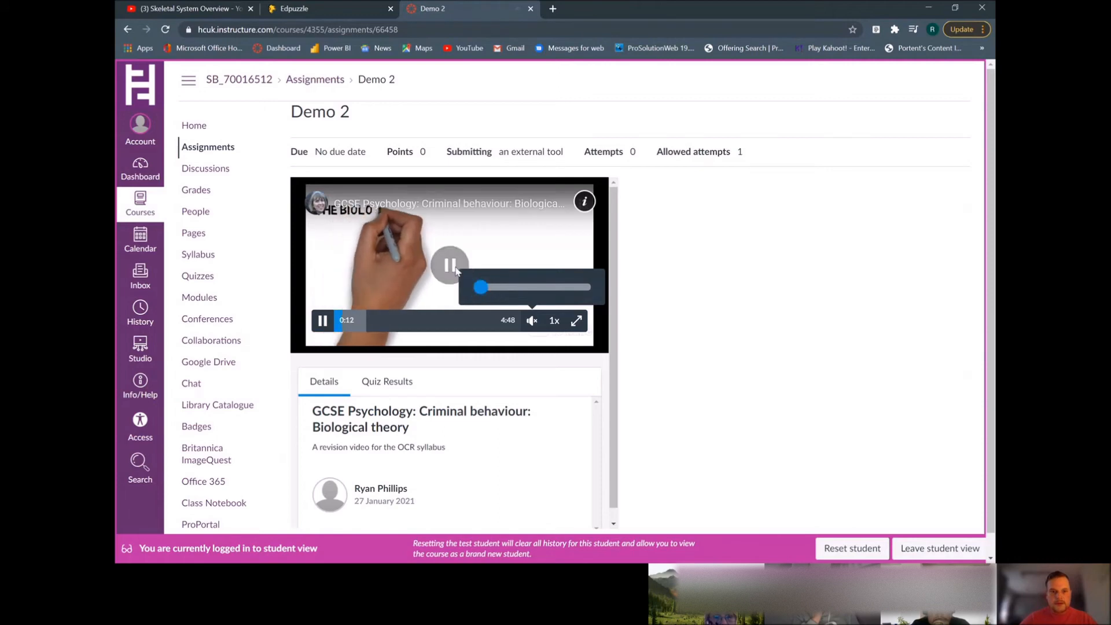
{"action": "left_click", "coordinate": [322, 322]}
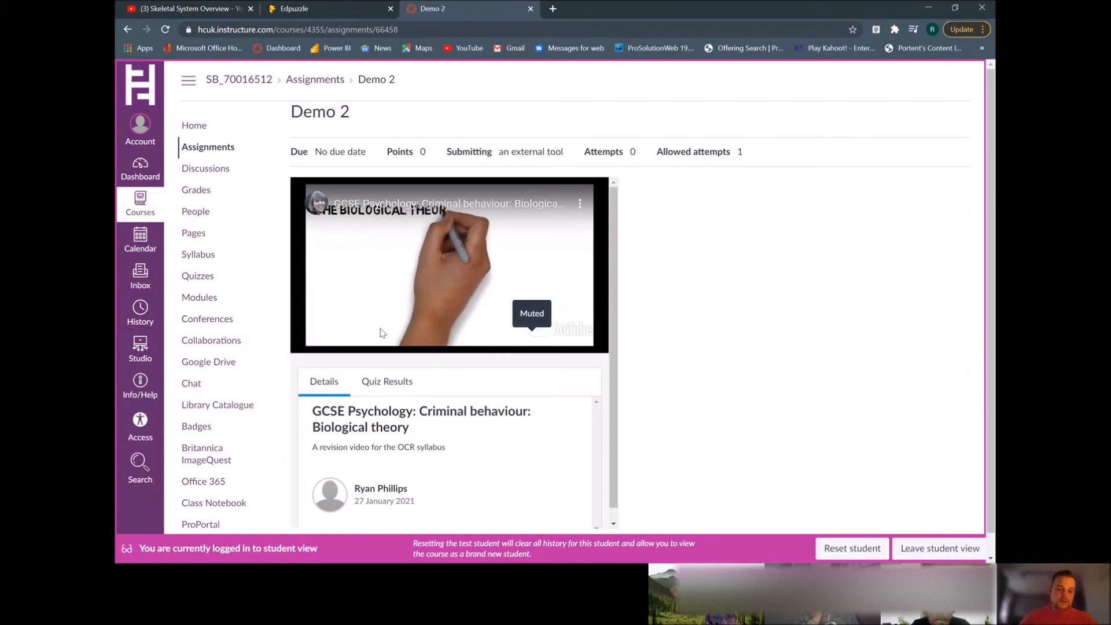
Skip forward through the video timeline and close the second quiz question
{"action": "left_click", "coordinate": [374, 325]}
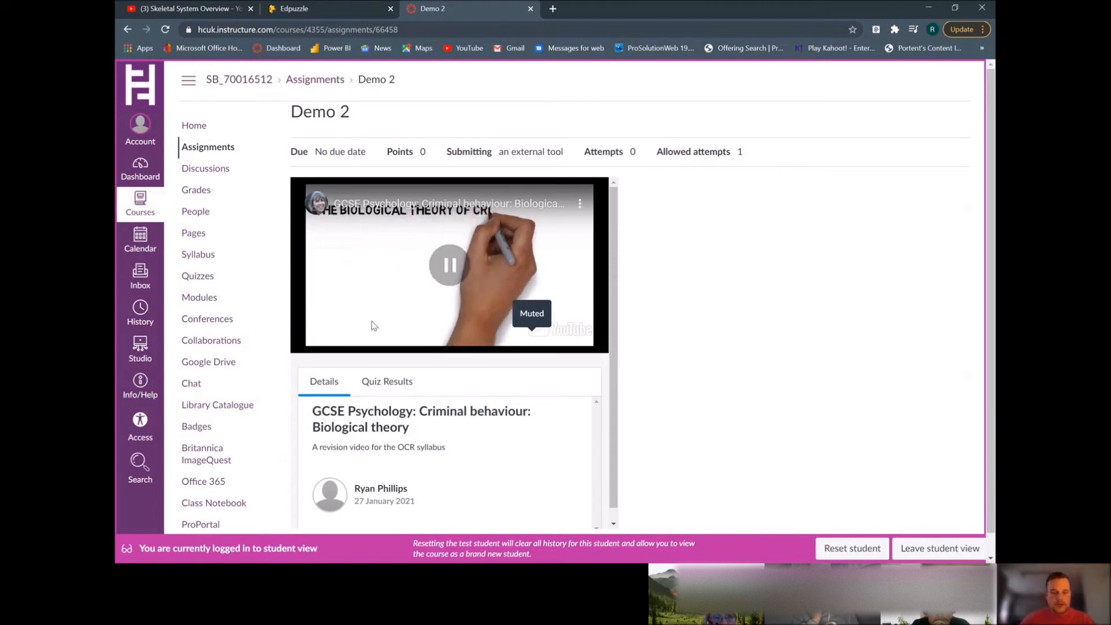
{"action": "left_click", "coordinate": [353, 298]}
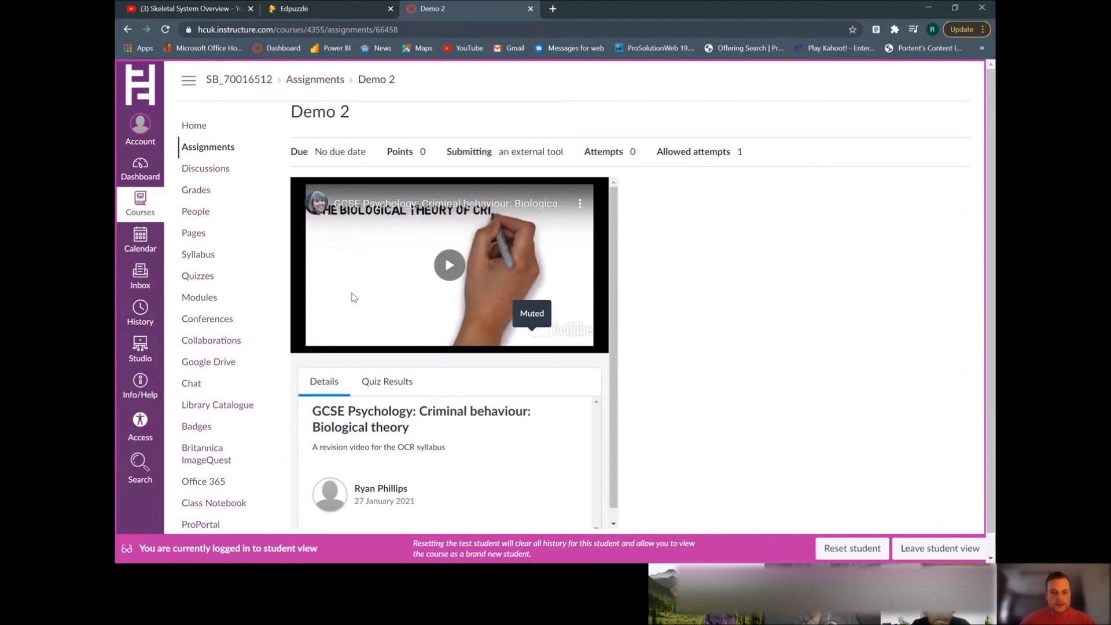
{"action": "left_click", "coordinate": [383, 331]}
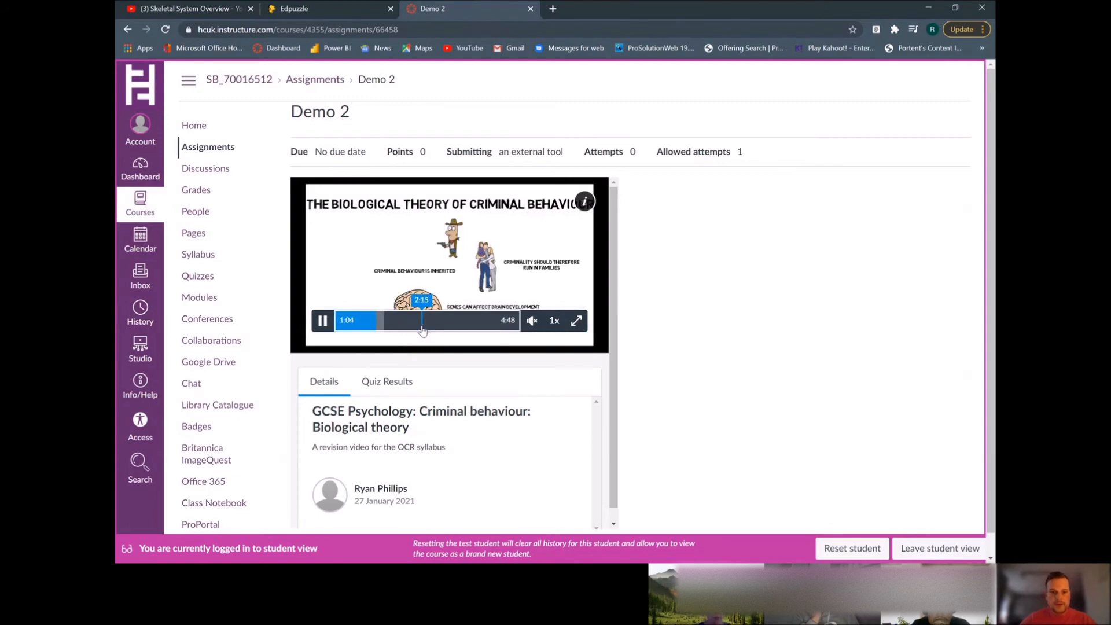
{"action": "left_click", "coordinate": [422, 330]}
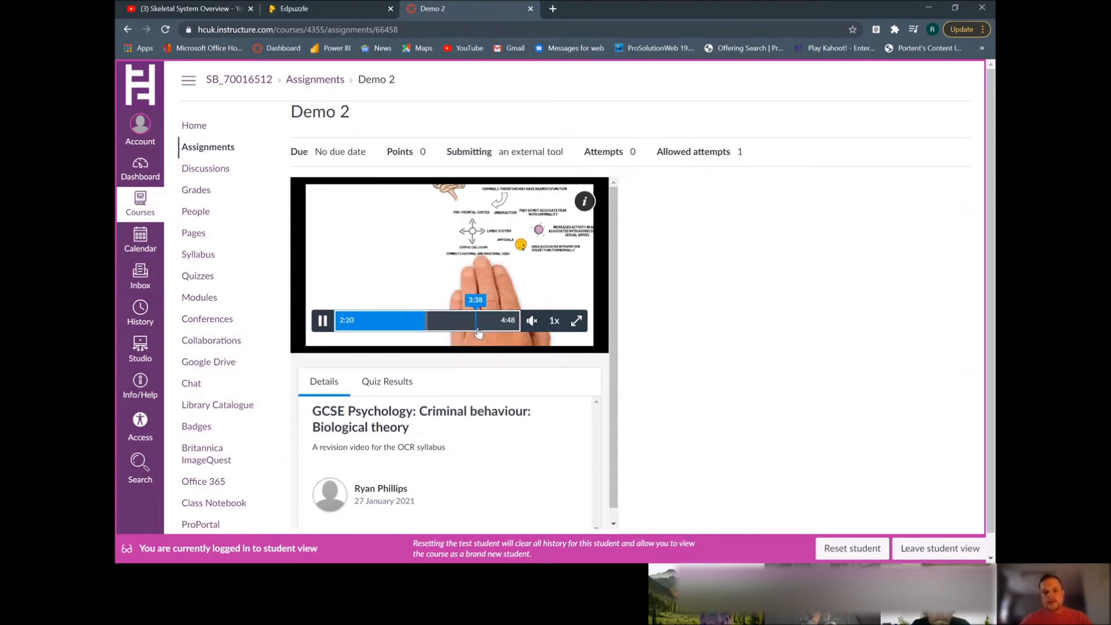
{"action": "left_click", "coordinate": [478, 328]}
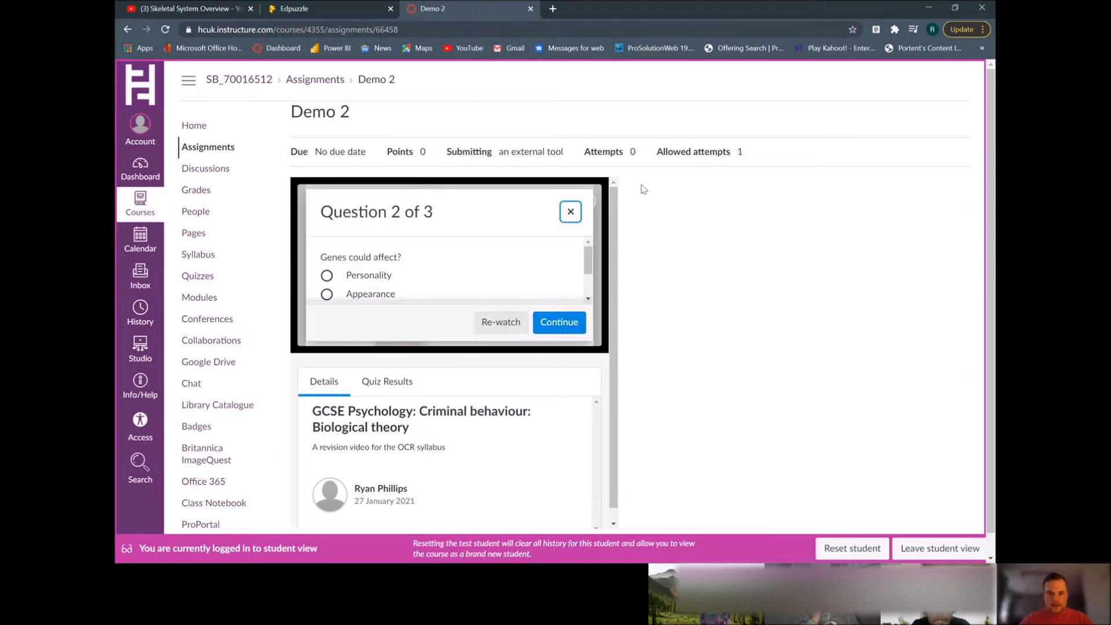
{"action": "left_click", "coordinate": [566, 221]}
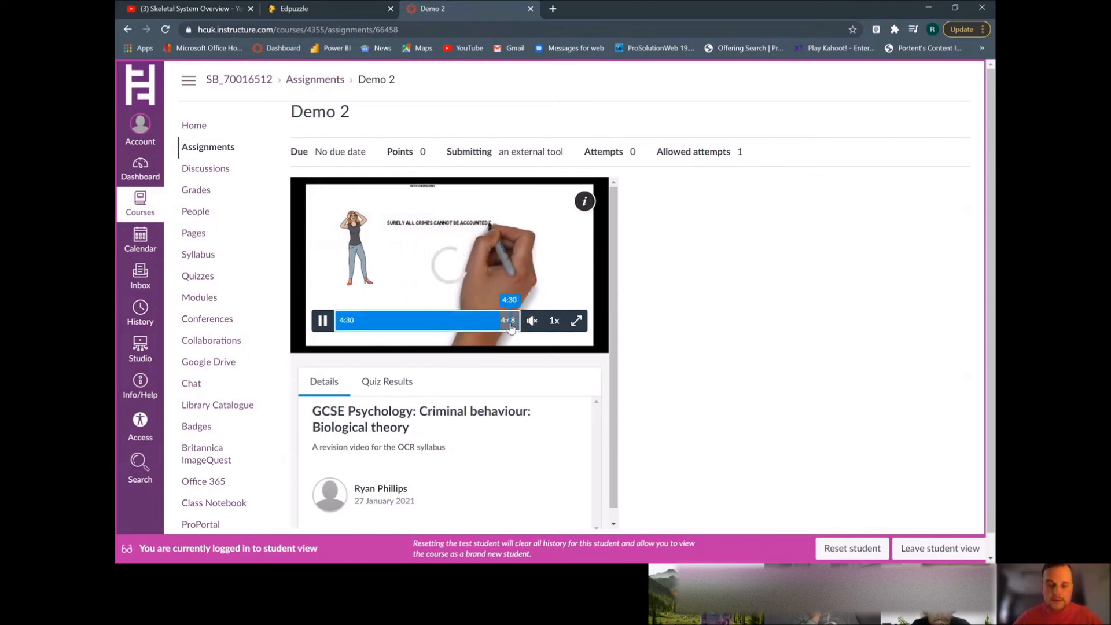
Jump near the end of the video, continue past question 3 and switch the player to full screen
{"action": "left_click", "coordinate": [509, 325]}
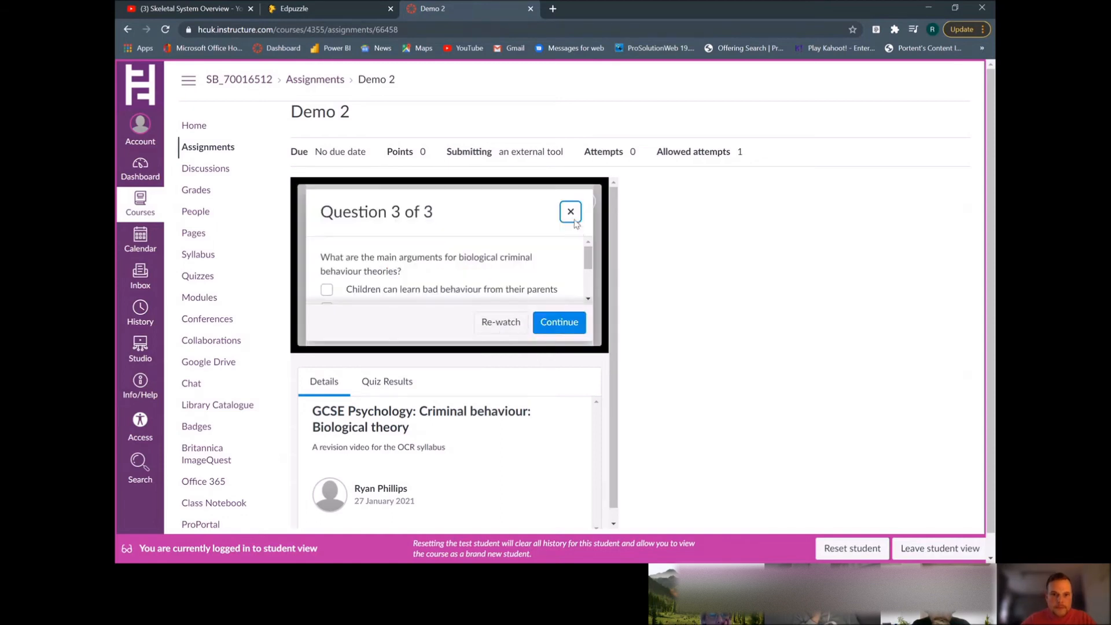
{"action": "left_click", "coordinate": [559, 321]}
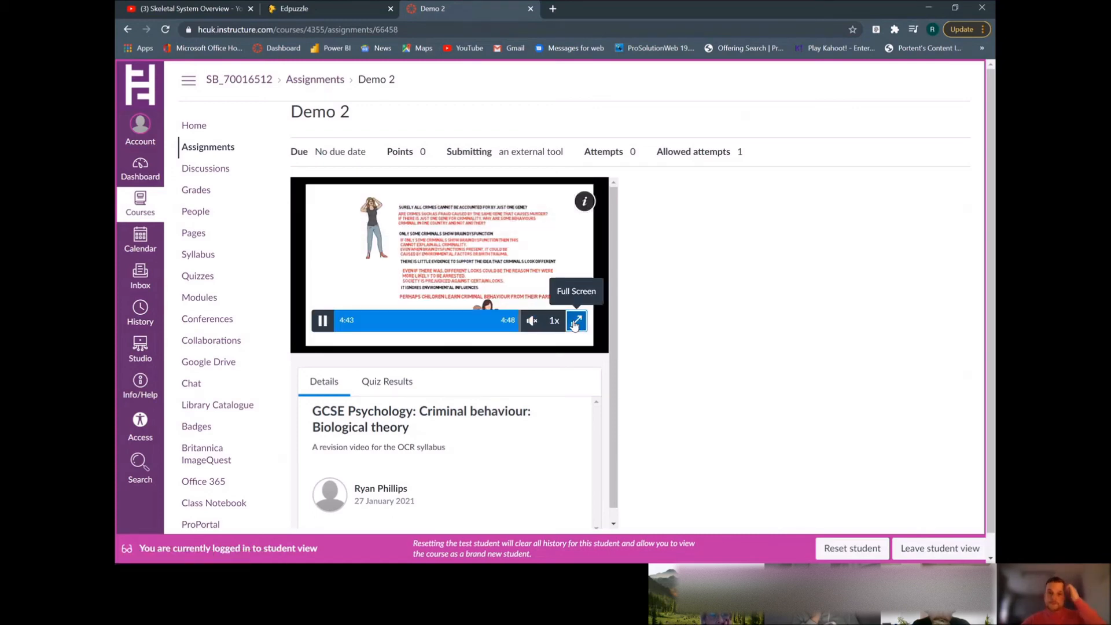
{"action": "left_click", "coordinate": [575, 321]}
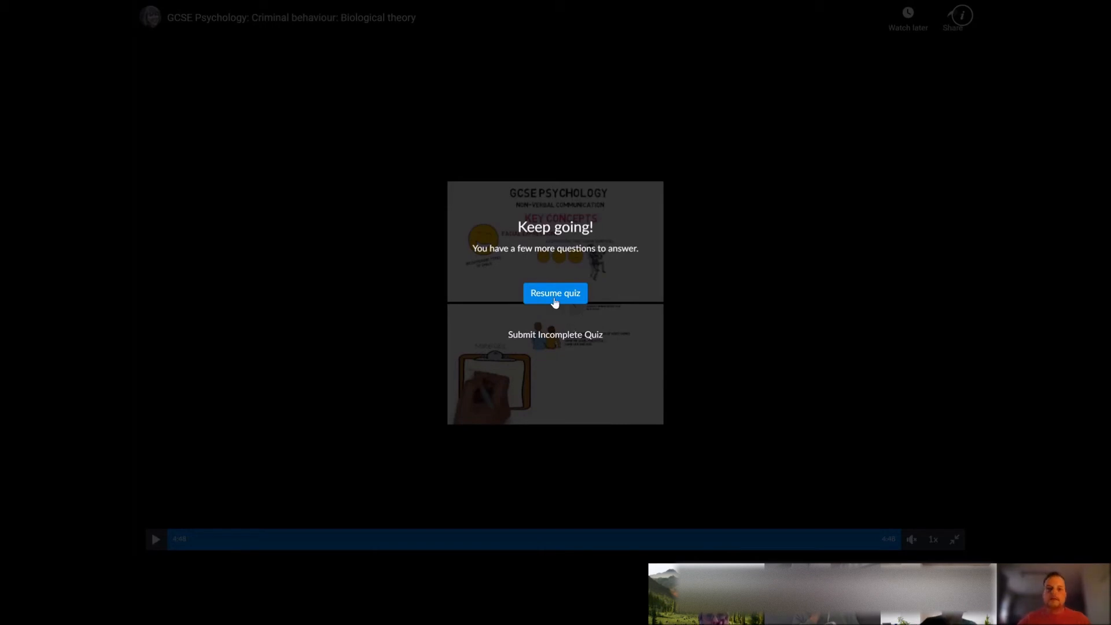
Resume the quiz and answer question 1 with True
{"action": "left_click", "coordinate": [554, 294]}
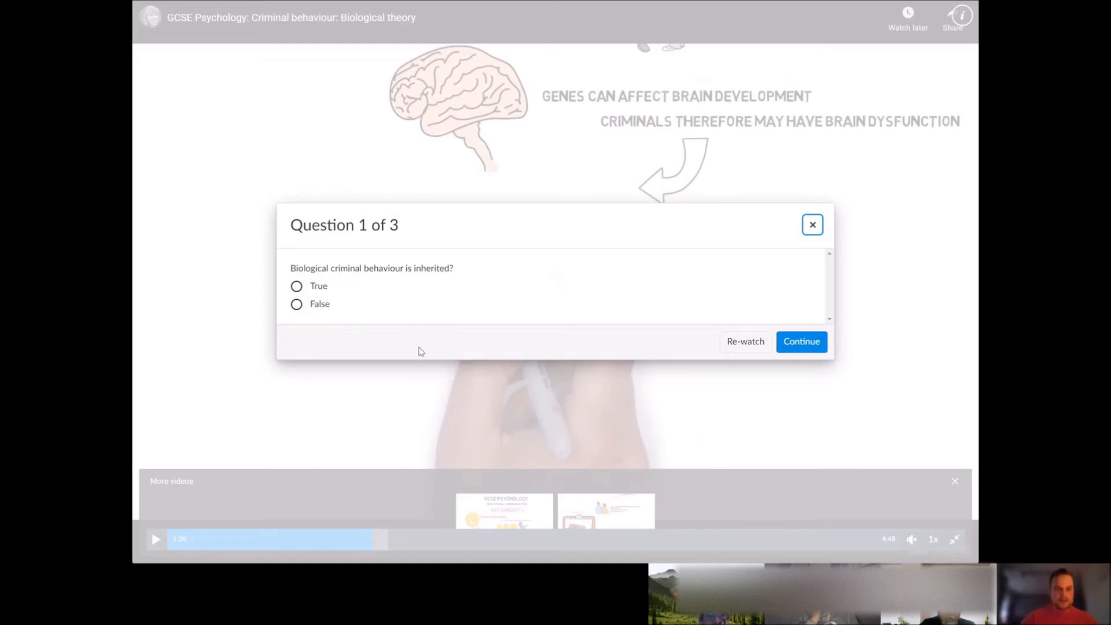
{"action": "left_click", "coordinate": [296, 287]}
{"action": "left_click", "coordinate": [798, 343]}
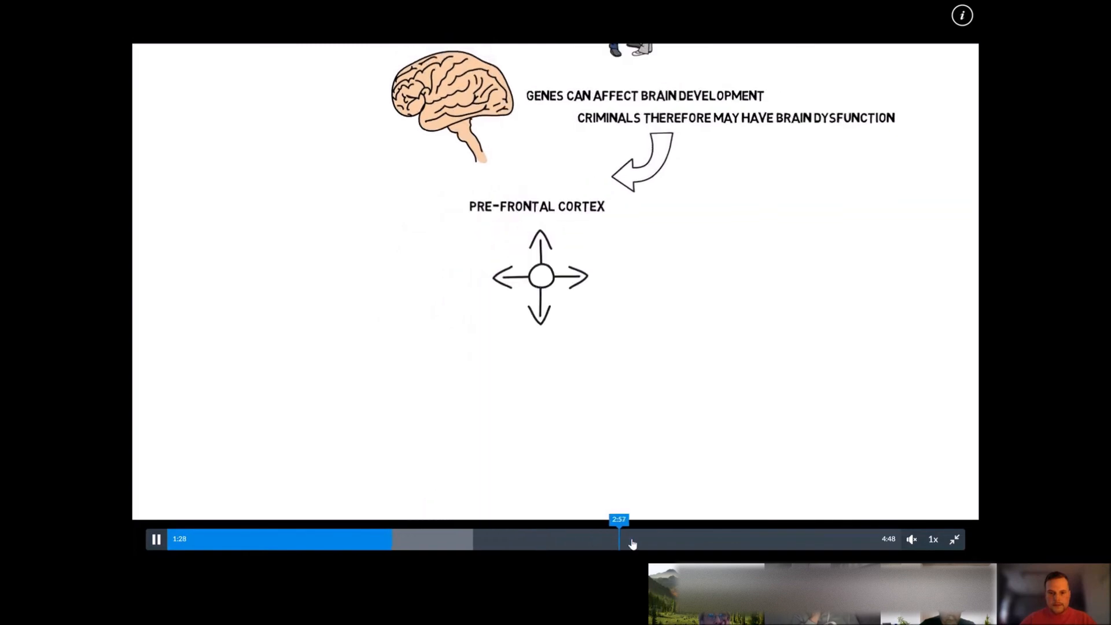
Skip ahead, resume the quiz and answer question 2 with Appearance
{"action": "left_click", "coordinate": [896, 544]}
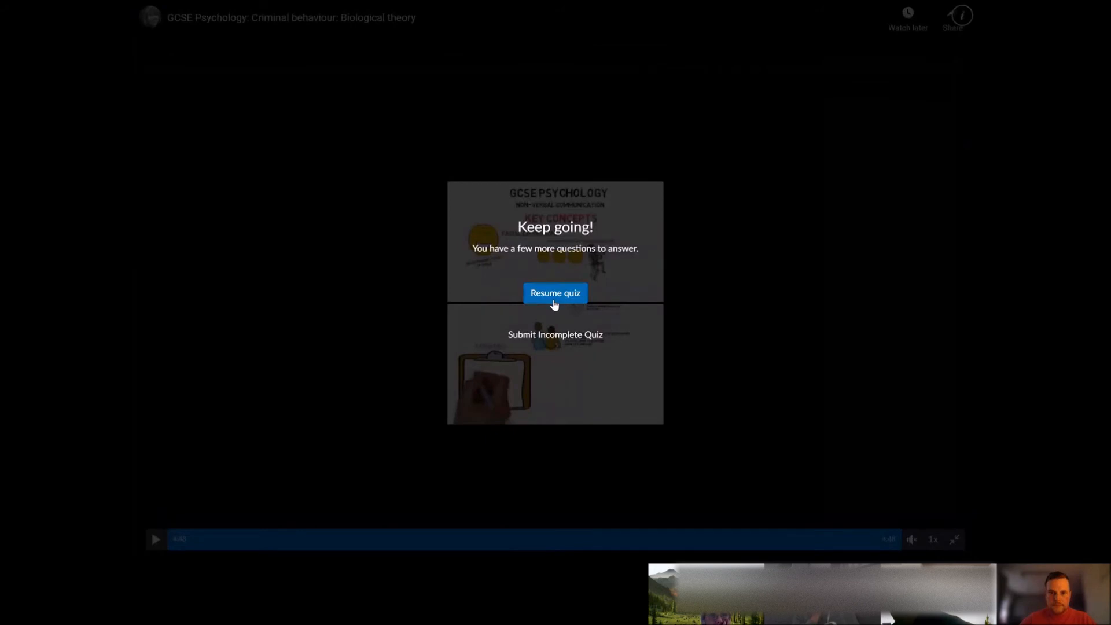
{"action": "left_click", "coordinate": [554, 298]}
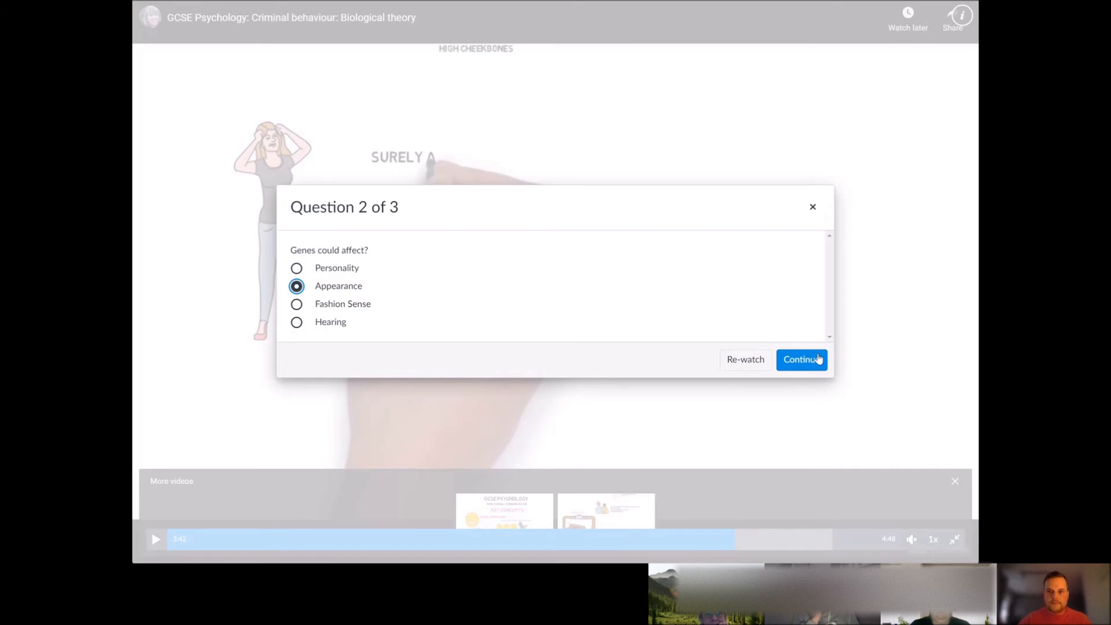
{"action": "left_click", "coordinate": [801, 359]}
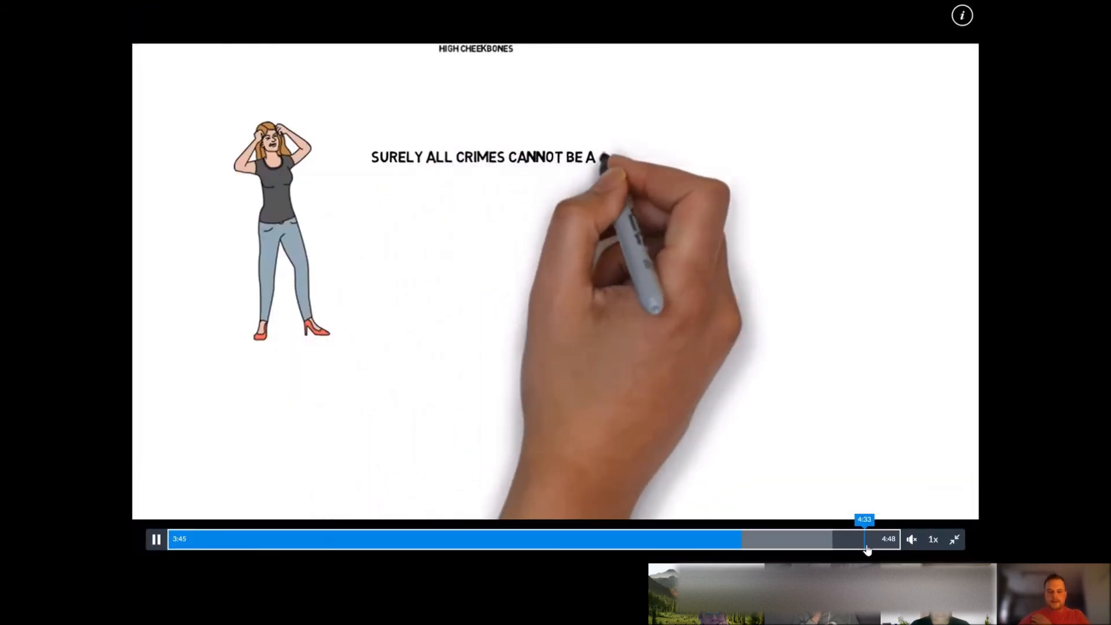
Skip to the end of the video and answer question 3 by ticking the parents and peer pressure options, then continue
{"action": "left_click", "coordinate": [866, 544]}
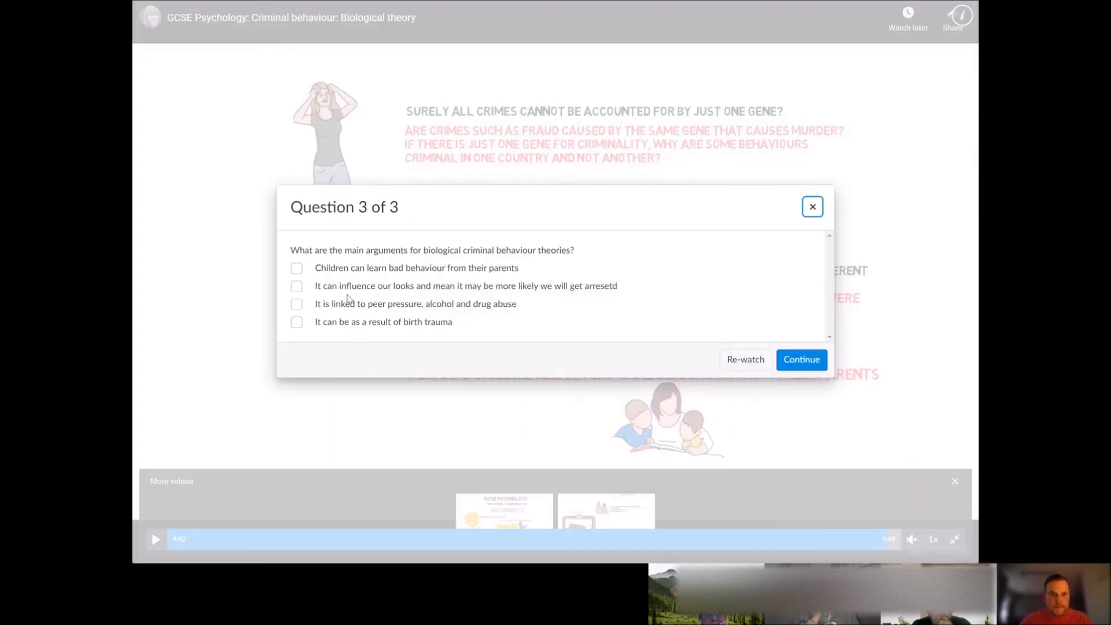
{"action": "left_click", "coordinate": [297, 269]}
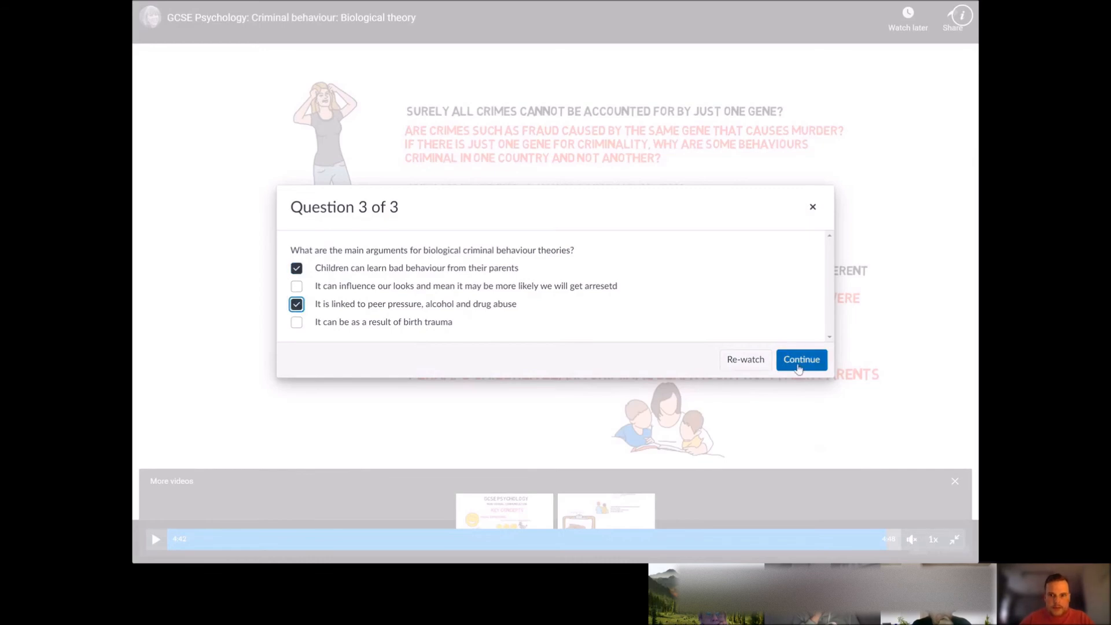
{"action": "left_click", "coordinate": [798, 369]}
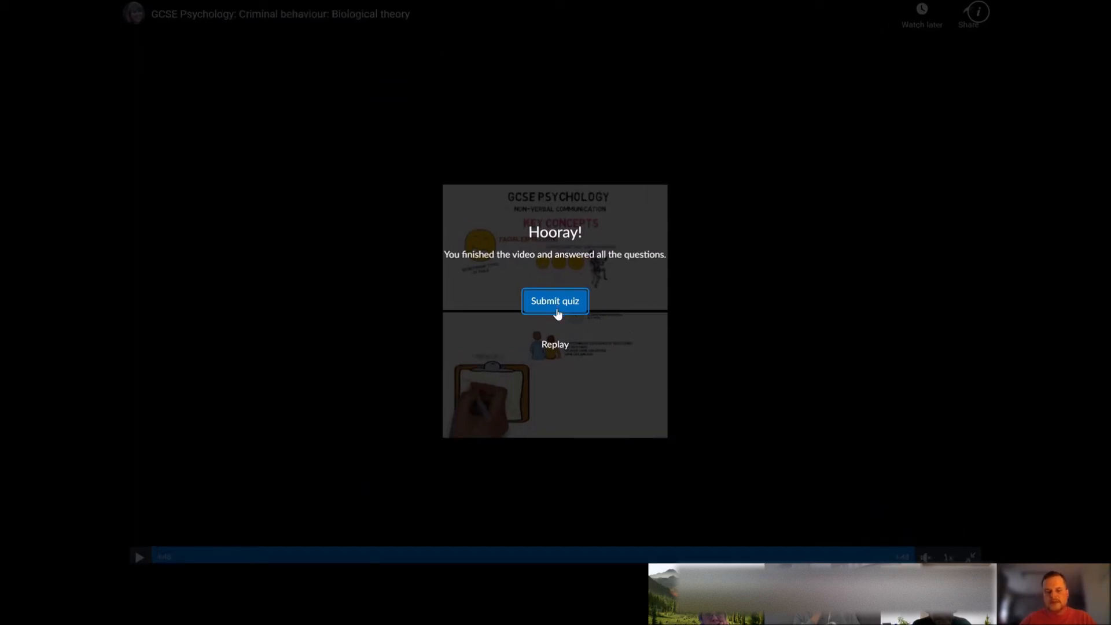
Exit full screen and submit the quiz
{"action": "key", "text": "Escape"}
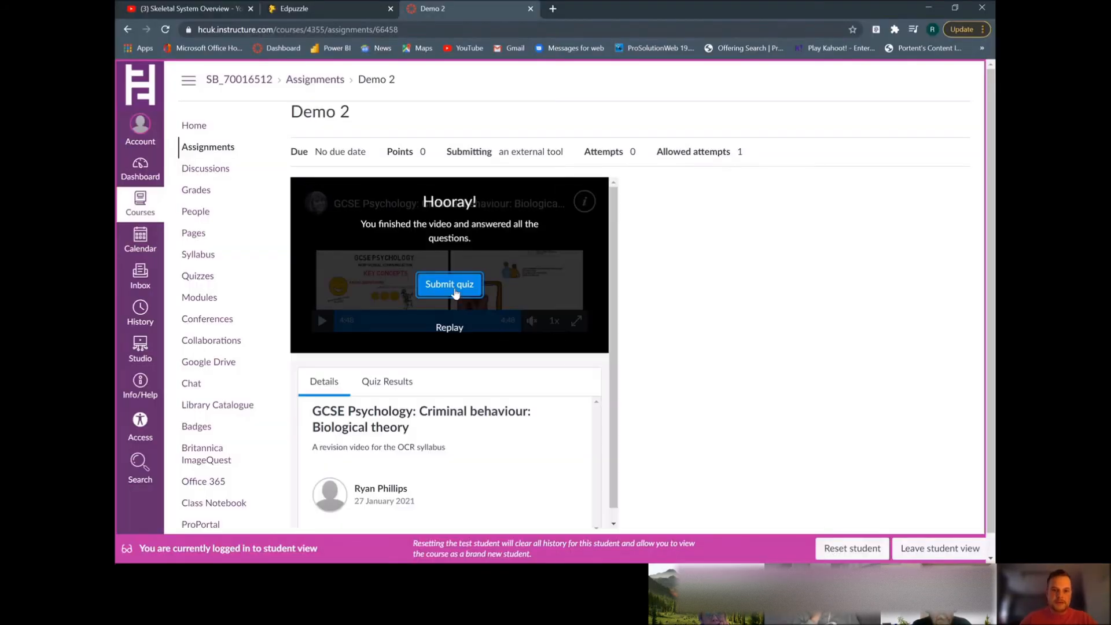
{"action": "left_click", "coordinate": [454, 289]}
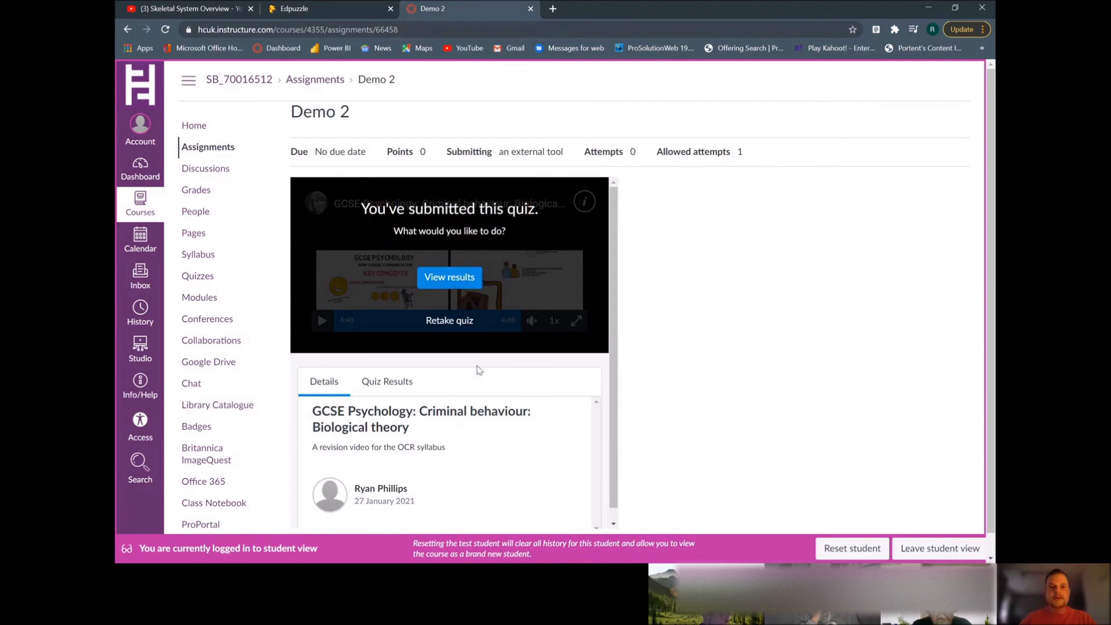
Open the quiz results and review the marked answers for each question
{"action": "scroll", "coordinate": [472, 377], "scroll_direction": "down", "scroll_amount": 1}
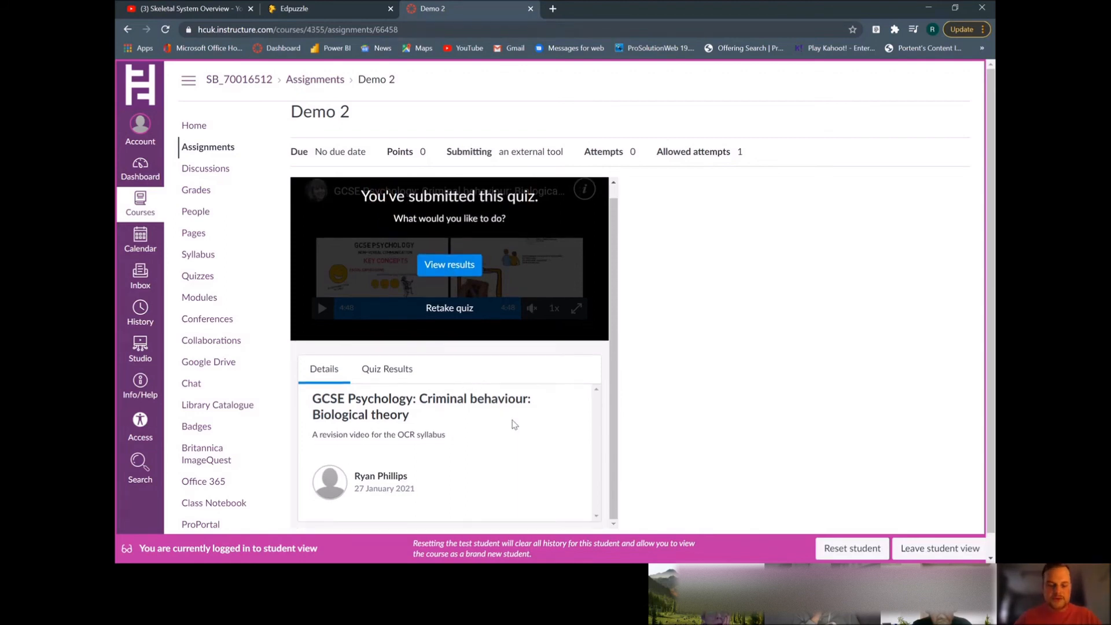
{"action": "scroll", "coordinate": [511, 426], "scroll_direction": "down", "scroll_amount": 1}
{"action": "scroll", "coordinate": [592, 419], "scroll_direction": "up", "scroll_amount": 1}
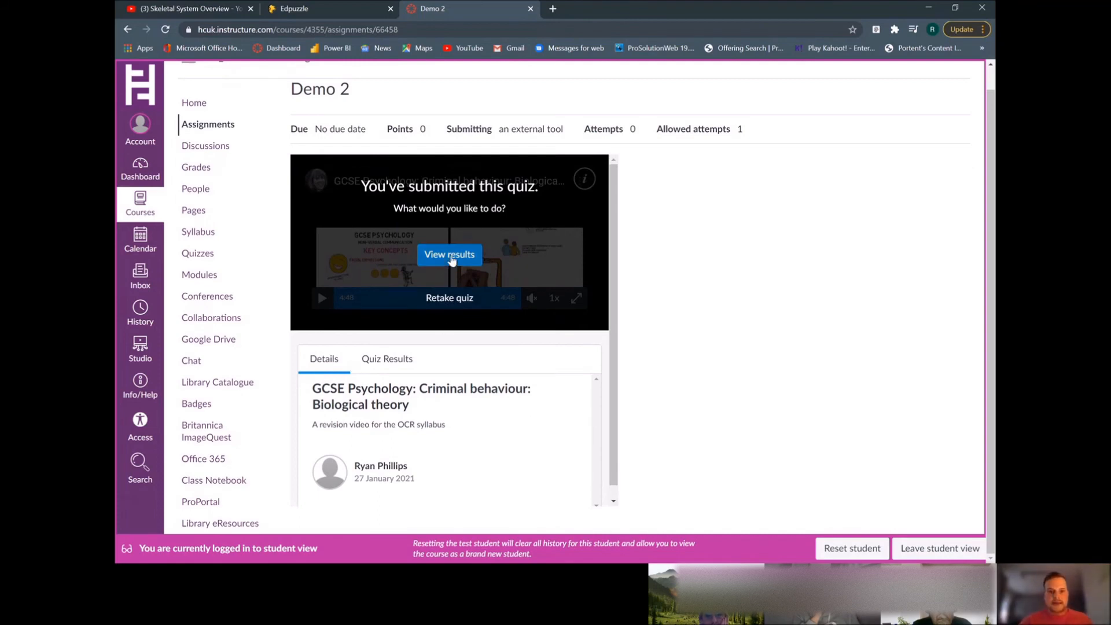
{"action": "left_click", "coordinate": [445, 259]}
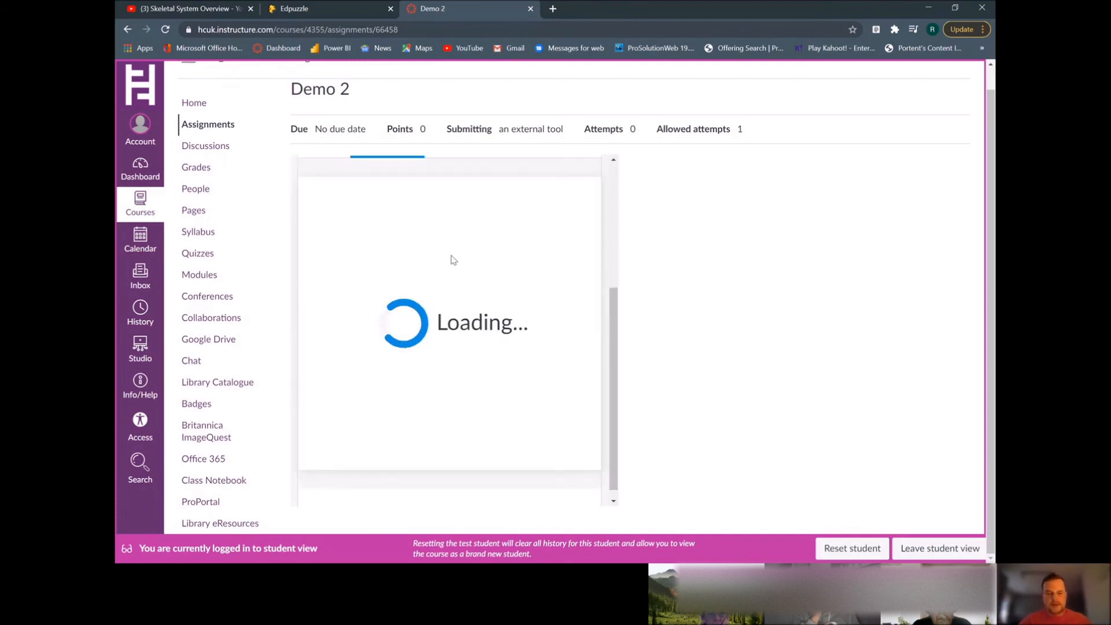
{"action": "scroll", "coordinate": [456, 379], "scroll_direction": "down", "scroll_amount": 1}
{"action": "scroll", "coordinate": [455, 383], "scroll_direction": "down", "scroll_amount": 4}
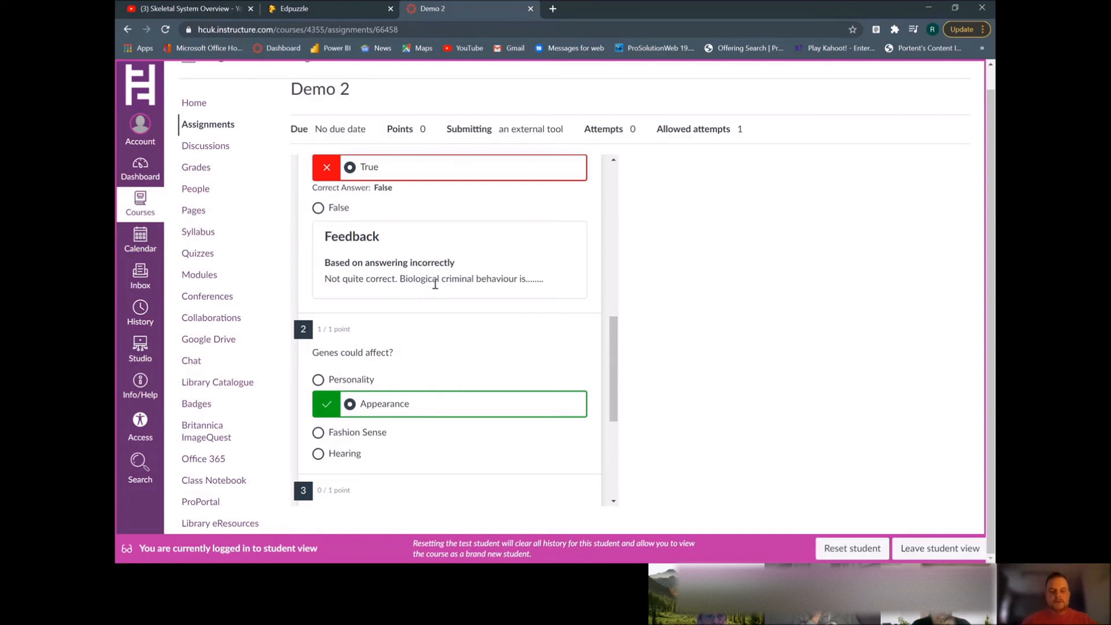
{"action": "scroll", "coordinate": [526, 351], "scroll_direction": "down", "scroll_amount": 4}
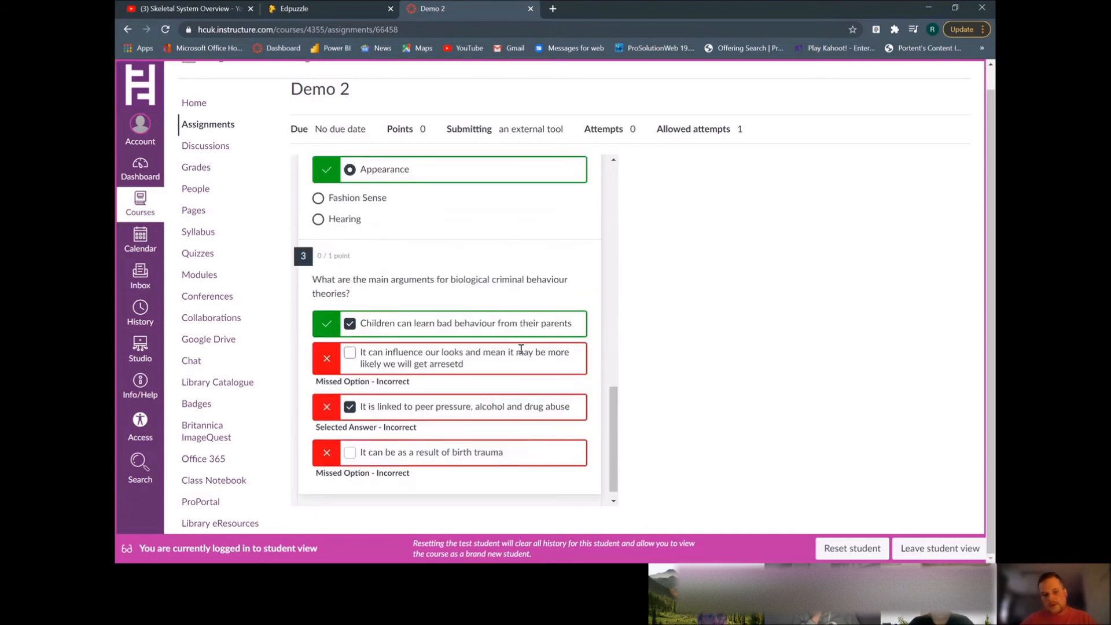
{"action": "scroll", "coordinate": [523, 351], "scroll_direction": "down", "scroll_amount": 1}
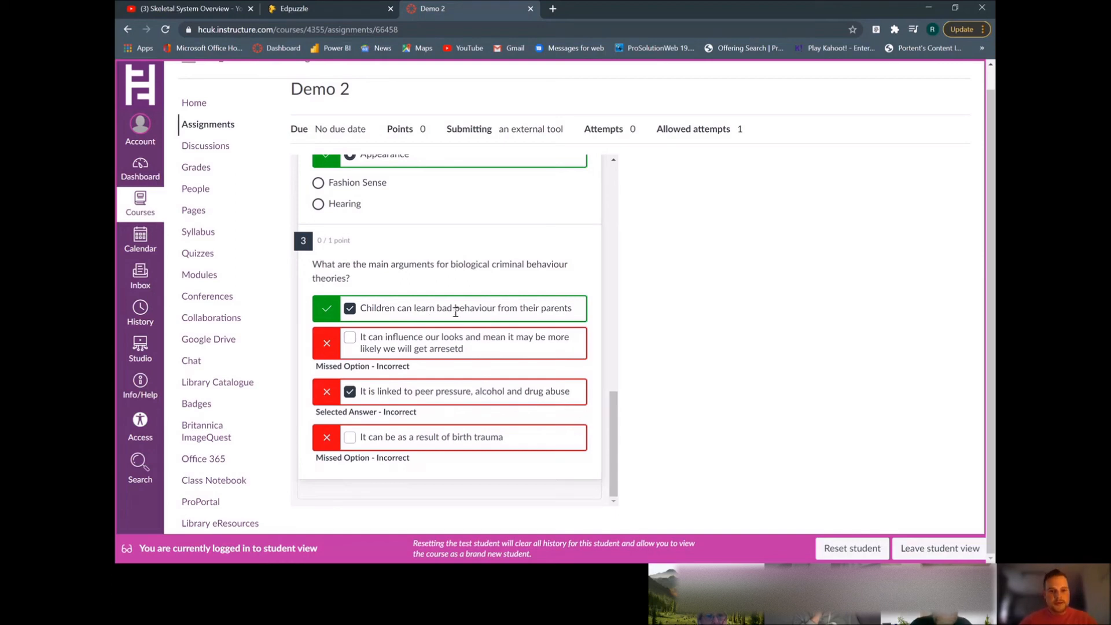
{"action": "scroll", "coordinate": [455, 312], "scroll_direction": "up", "scroll_amount": 5}
{"action": "scroll", "coordinate": [454, 315], "scroll_direction": "down", "scroll_amount": 5}
{"action": "scroll", "coordinate": [697, 366], "scroll_direction": "up", "scroll_amount": 1}
{"action": "scroll", "coordinate": [554, 375], "scroll_direction": "up", "scroll_amount": 10}
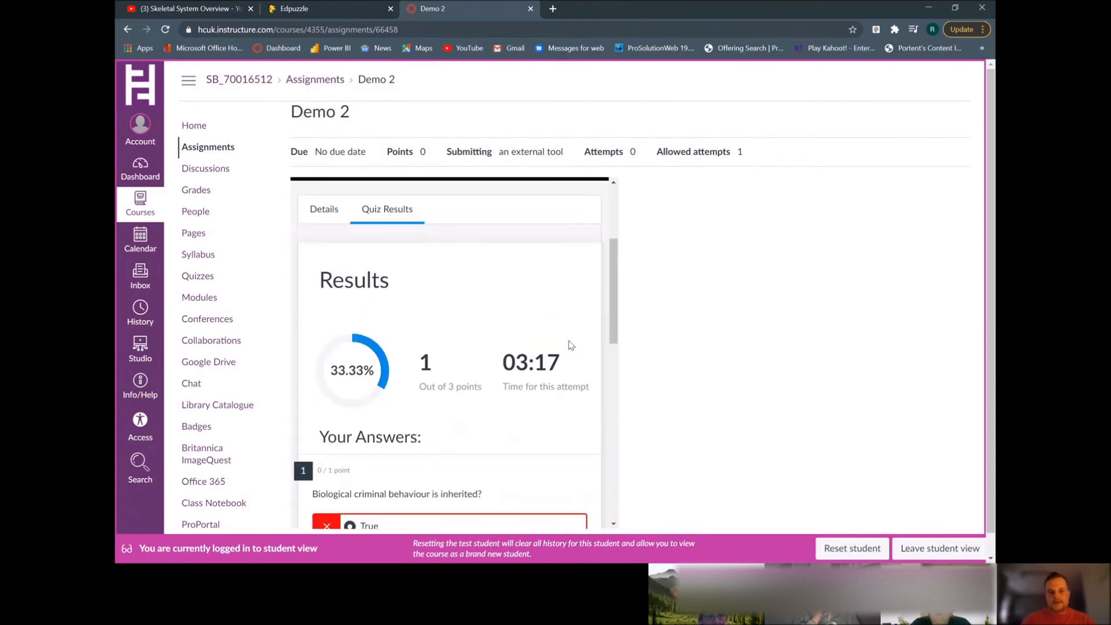
Return to the assignment details and leave student view
{"action": "left_click", "coordinate": [324, 213]}
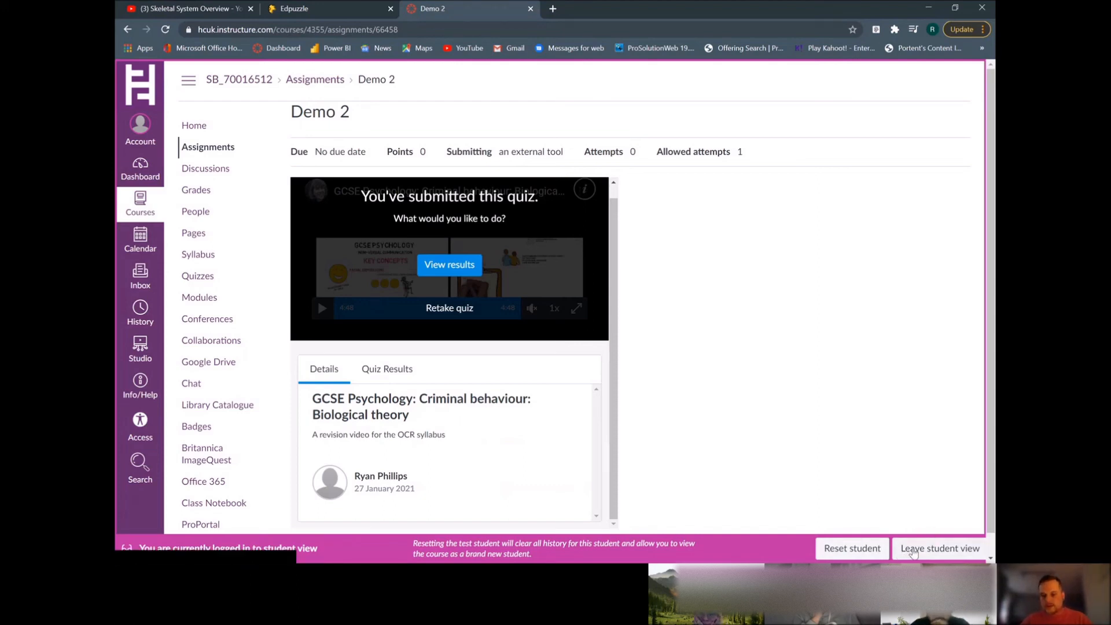
{"action": "left_click", "coordinate": [913, 552]}
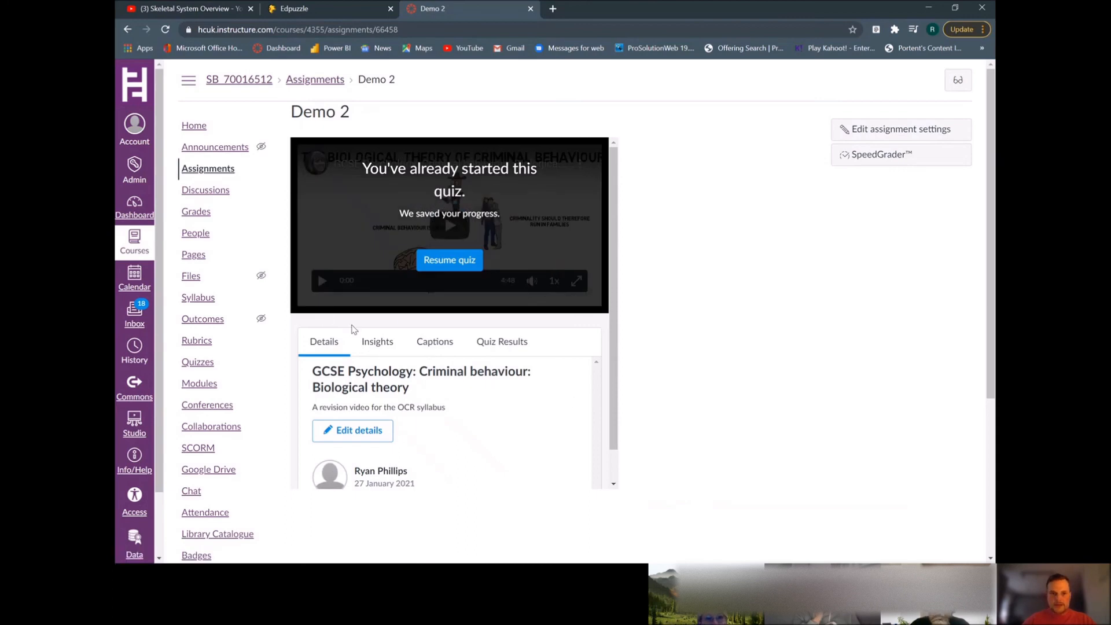
Open the Insights tab and inspect the viewing data for individual test students
{"action": "left_click", "coordinate": [378, 342]}
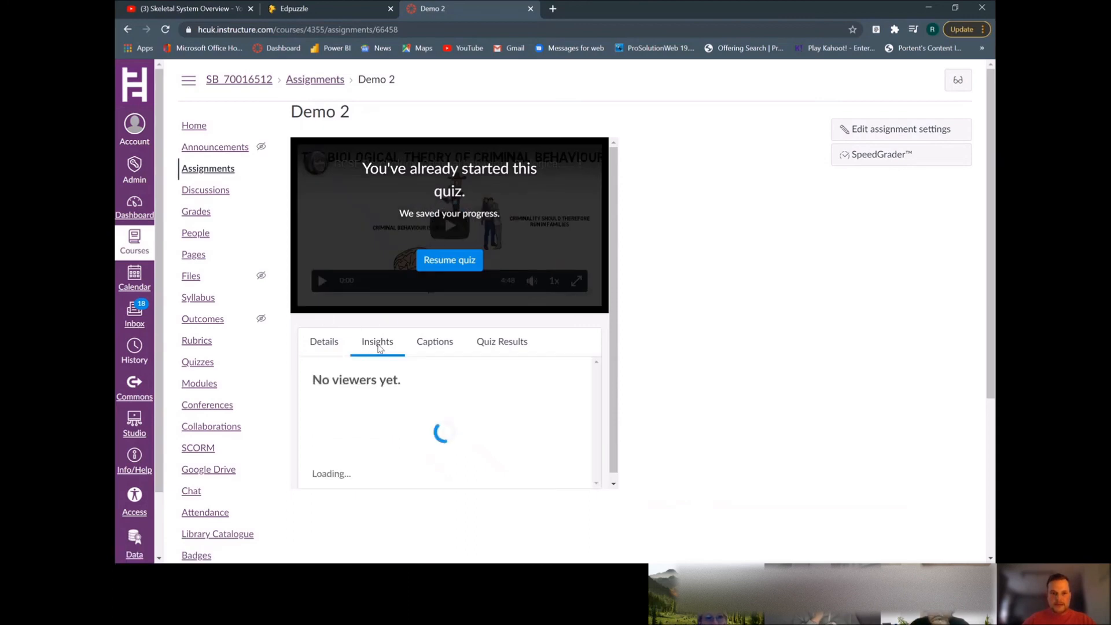
{"action": "left_click_drag", "start_coordinate": [617, 371], "coordinate": [612, 438]}
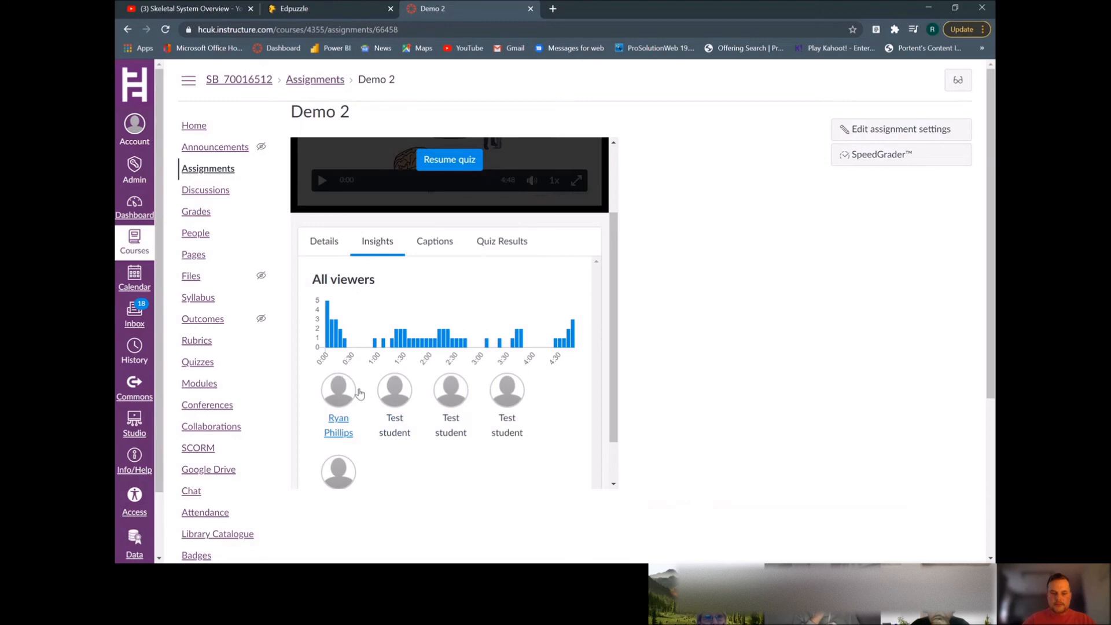
{"action": "scroll", "coordinate": [403, 446], "scroll_direction": "down", "scroll_amount": 1}
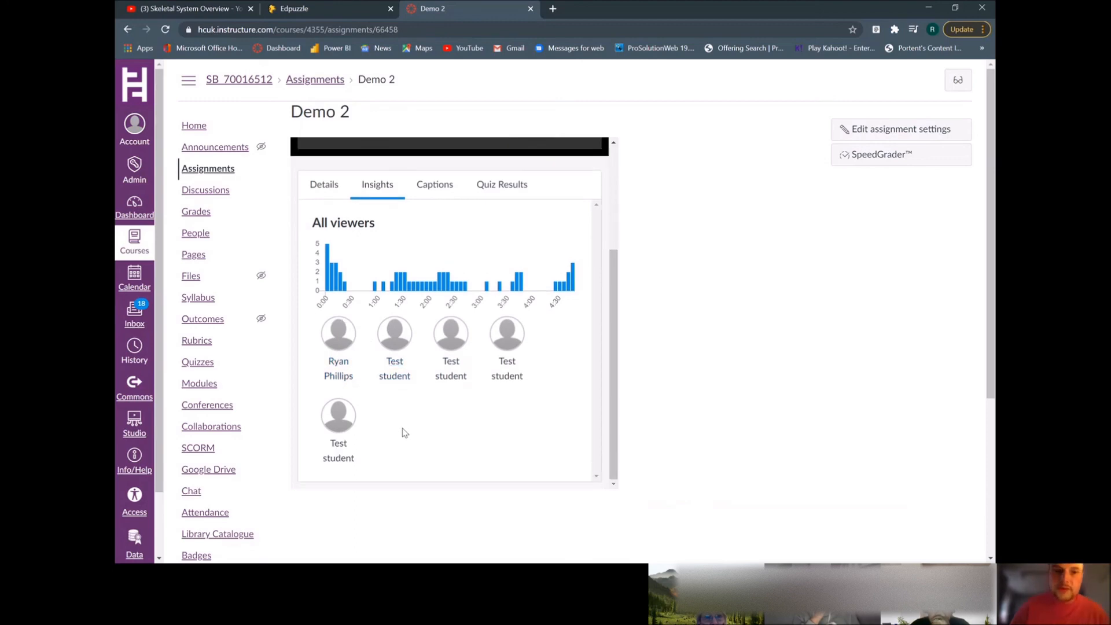
{"action": "left_click", "coordinate": [394, 383]}
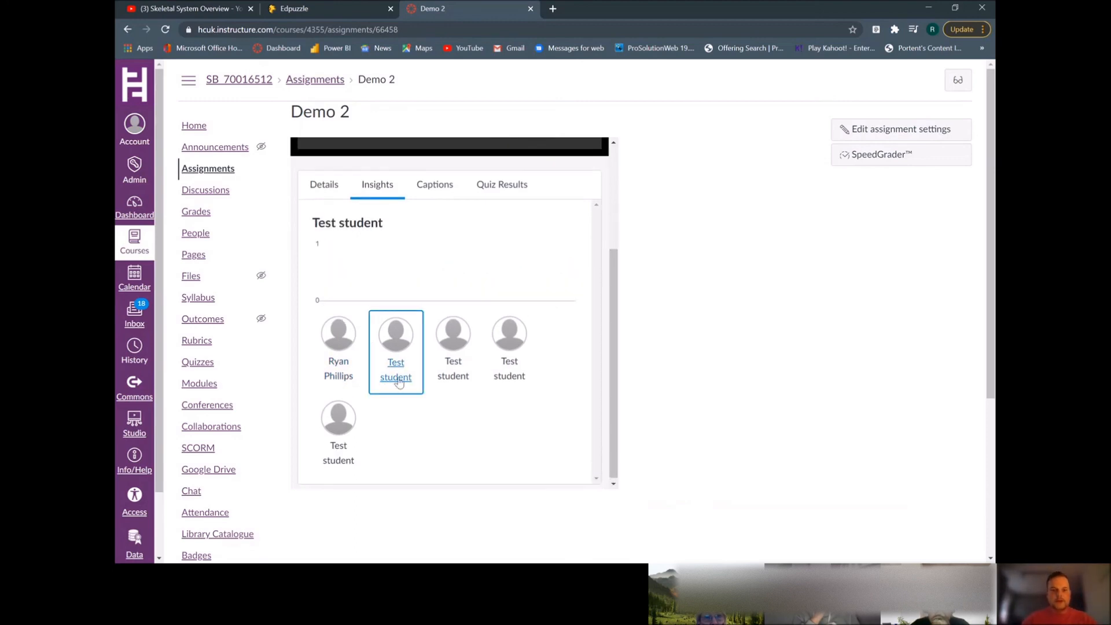
{"action": "mouse_move", "coordinate": [346, 282]}
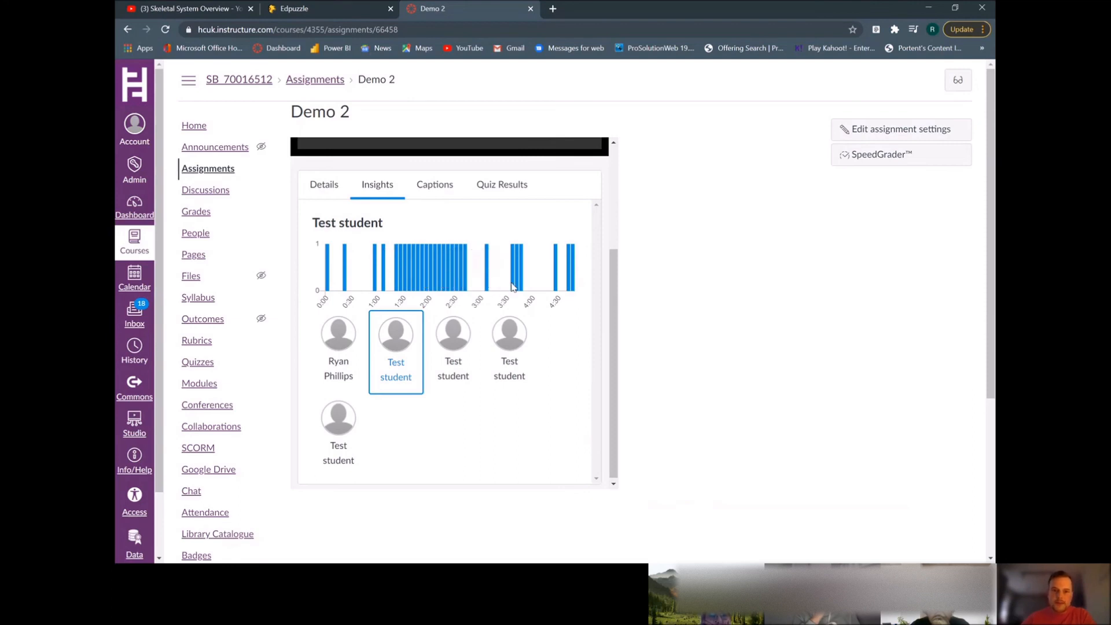
{"action": "left_click", "coordinate": [451, 381]}
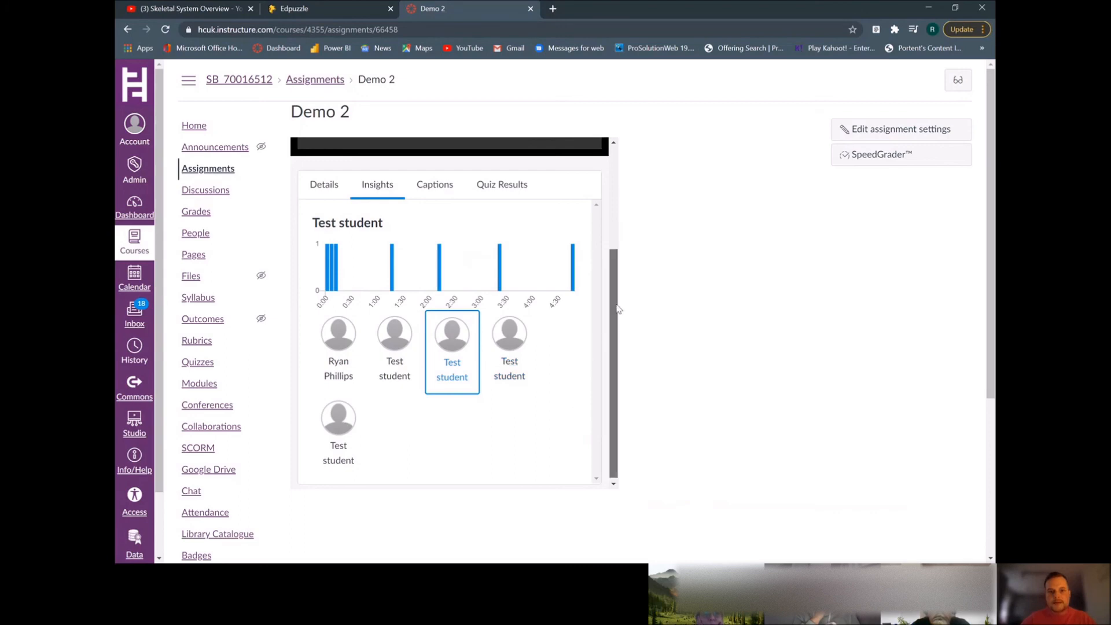
{"action": "left_click_drag", "start_coordinate": [615, 319], "coordinate": [618, 216]}
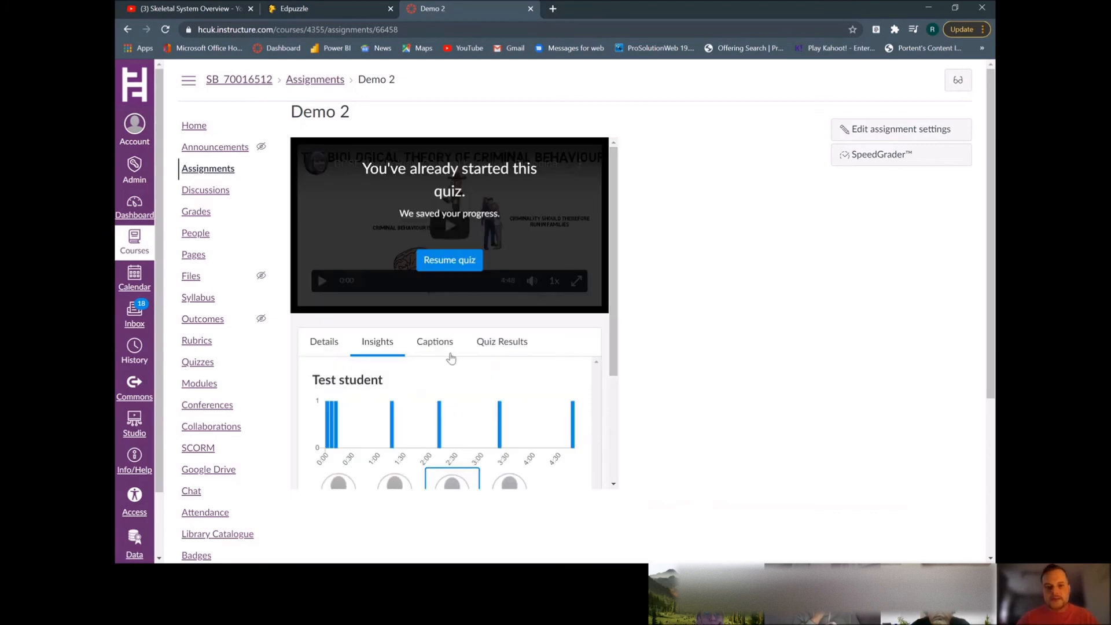
Open the Quiz Results tab and switch the quiz report to Student Results
{"action": "left_click", "coordinate": [505, 343]}
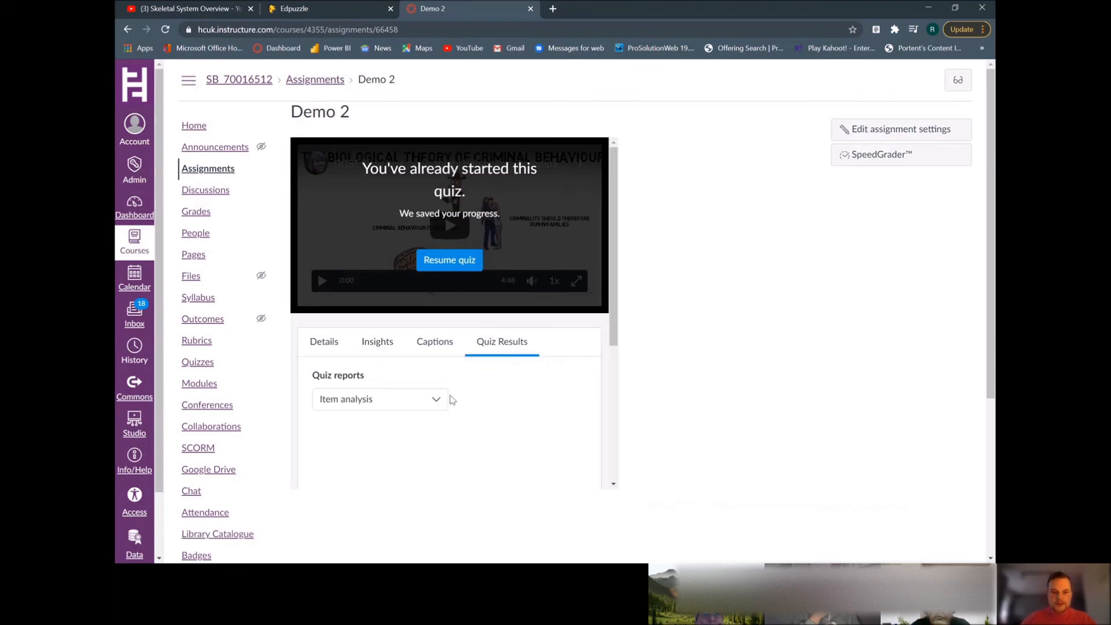
{"action": "scroll", "coordinate": [463, 383], "scroll_direction": "down", "scroll_amount": 2}
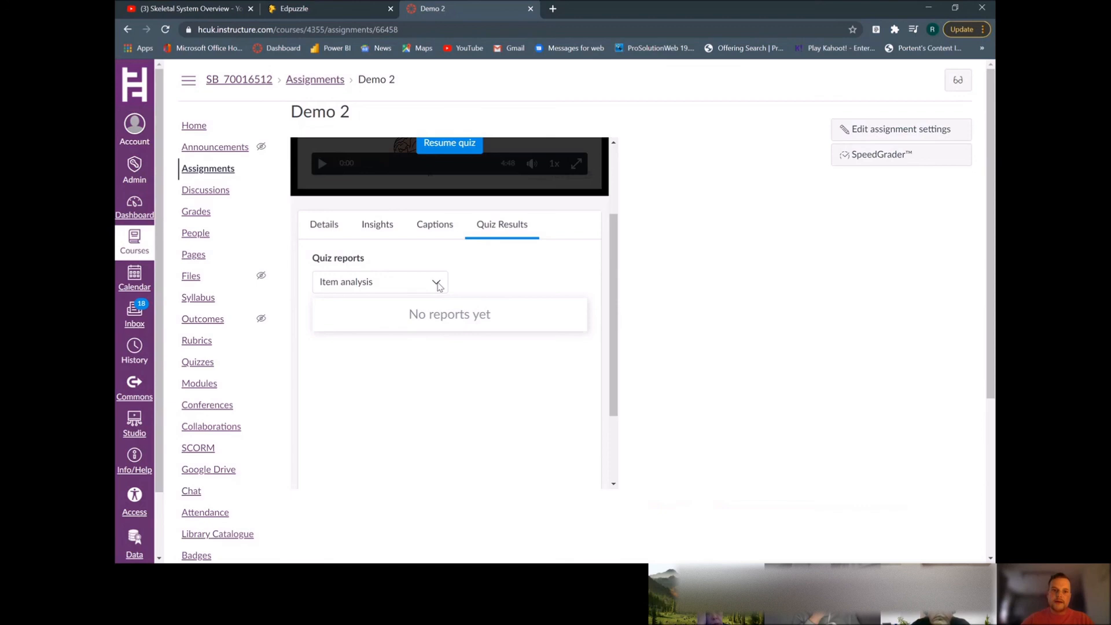
{"action": "left_click", "coordinate": [437, 284]}
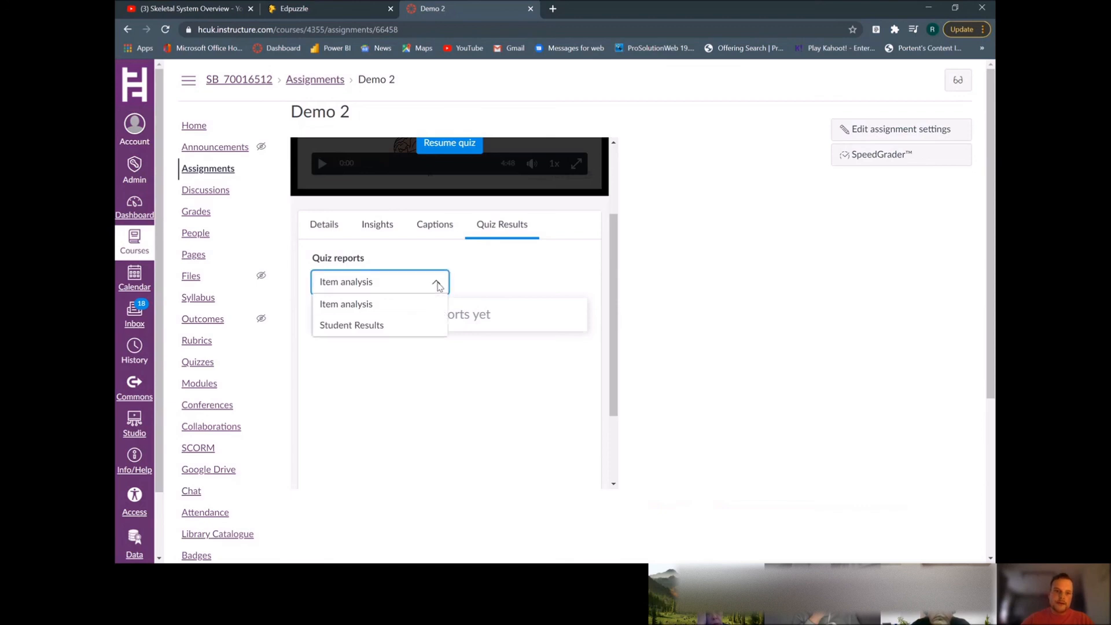
{"action": "left_click", "coordinate": [352, 323]}
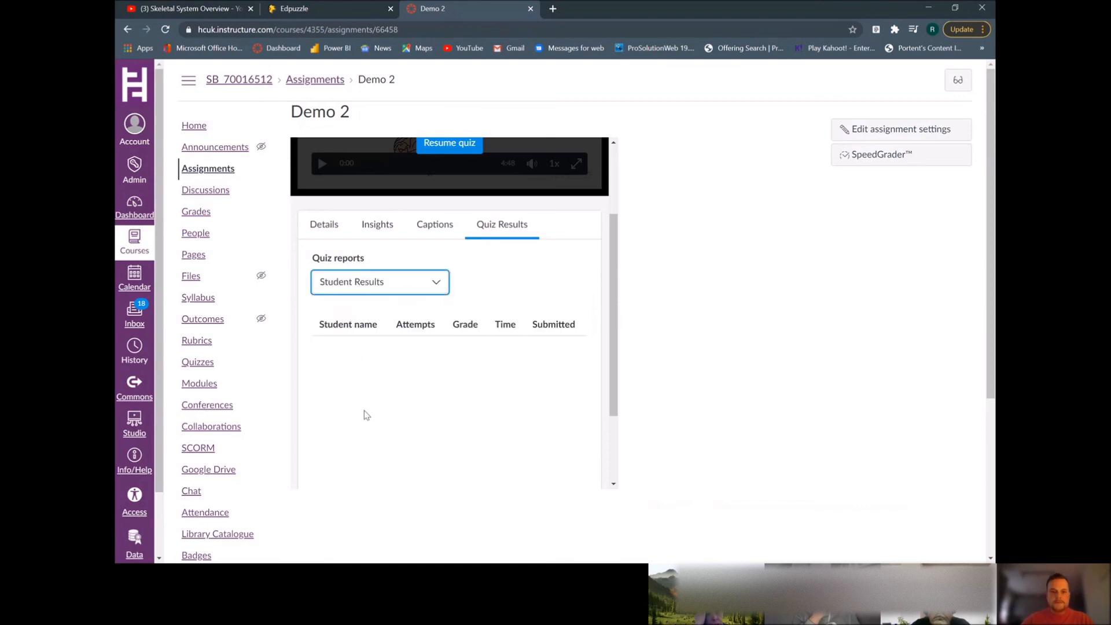
{"action": "scroll", "coordinate": [431, 393], "scroll_direction": "down", "scroll_amount": 2}
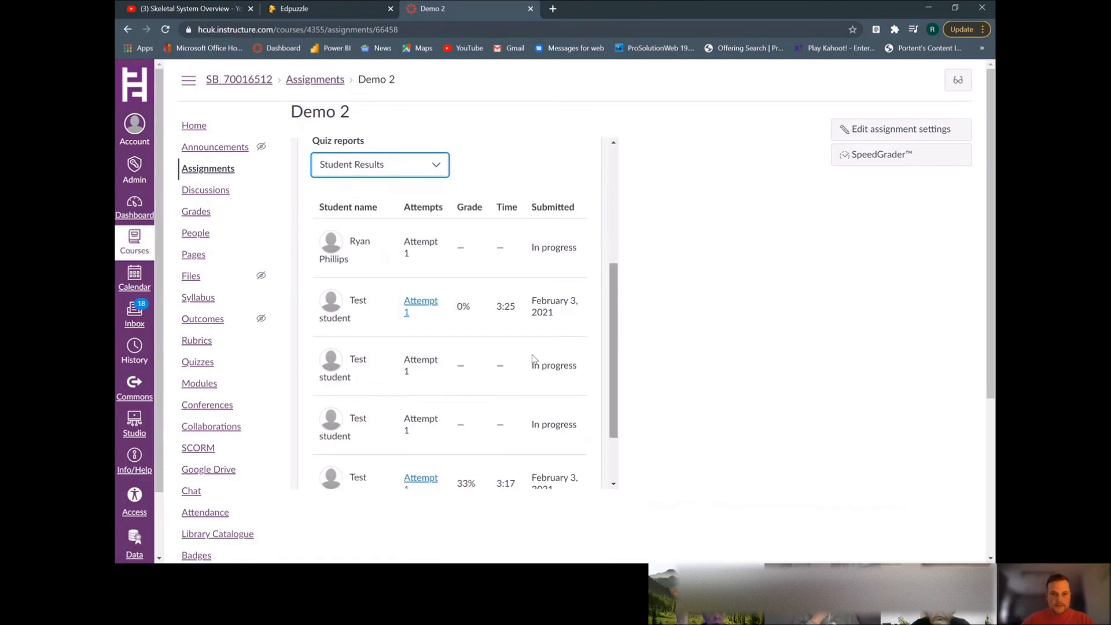
Open a test student's submitted attempt and review their answers
{"action": "left_click", "coordinate": [423, 302]}
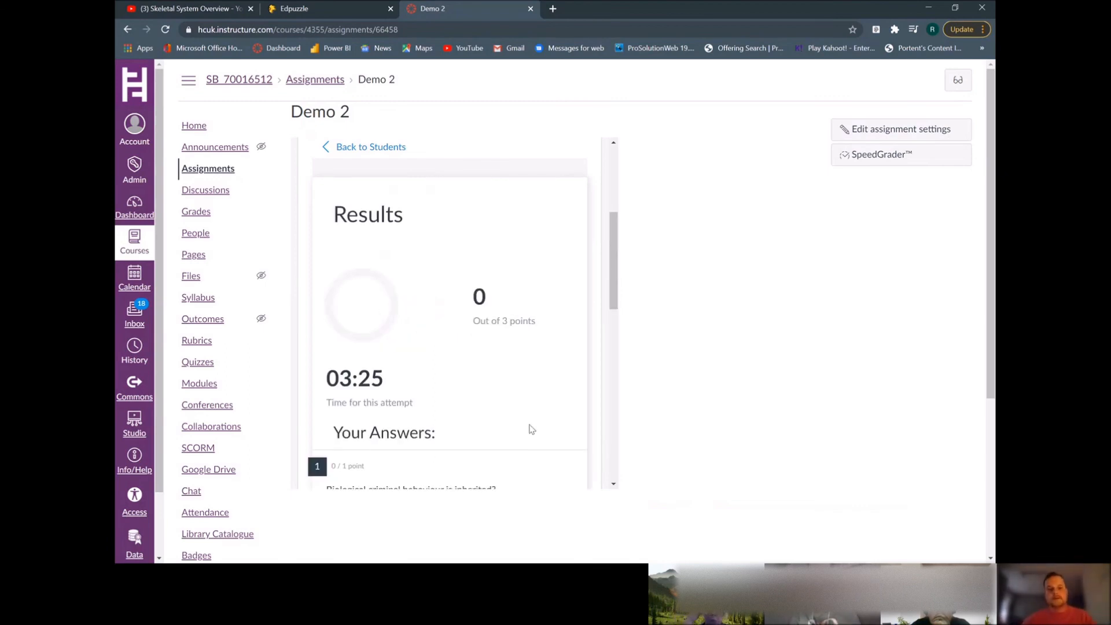
{"action": "scroll", "coordinate": [437, 382], "scroll_direction": "down", "scroll_amount": 1}
{"action": "scroll", "coordinate": [437, 381], "scroll_direction": "down", "scroll_amount": 9}
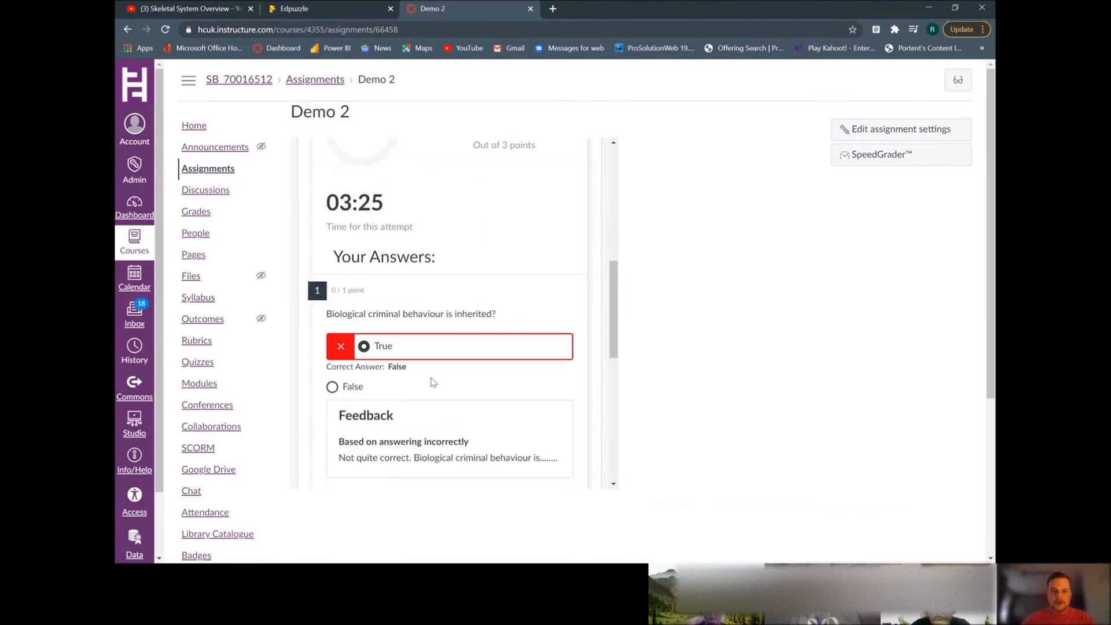
{"action": "scroll", "coordinate": [457, 391], "scroll_direction": "down", "scroll_amount": 2}
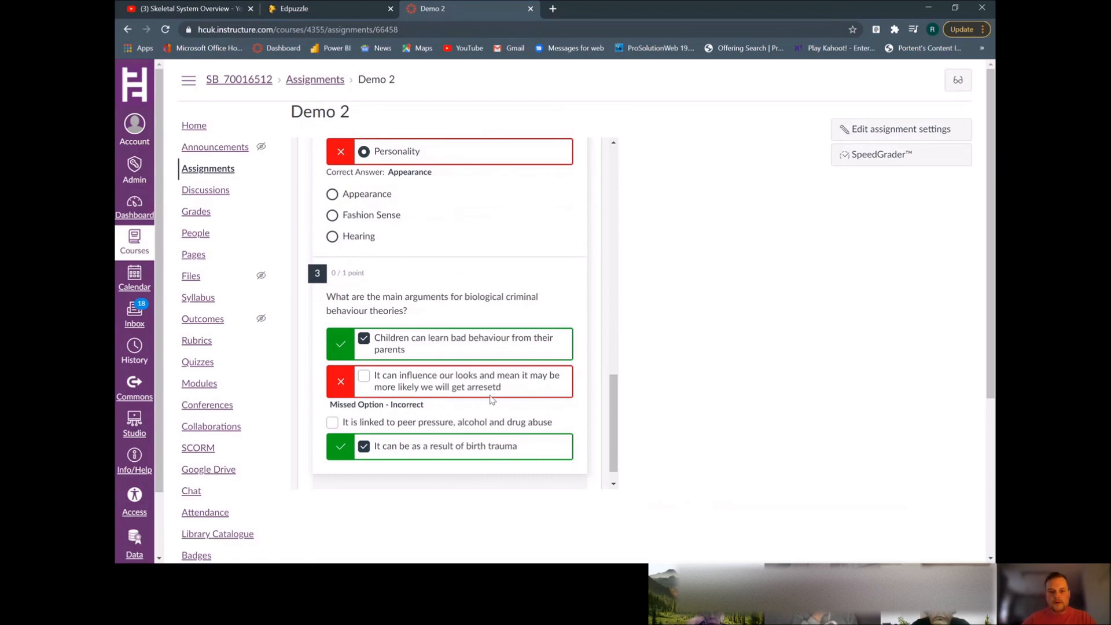
{"action": "scroll", "coordinate": [491, 400], "scroll_direction": "up", "scroll_amount": 8}
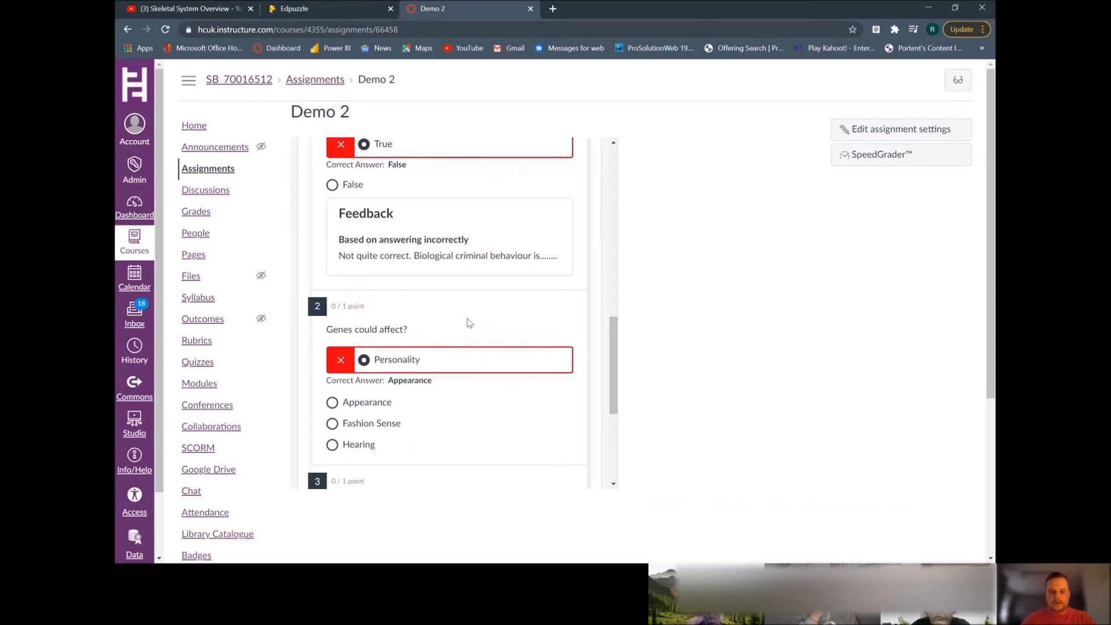
{"action": "scroll", "coordinate": [470, 323], "scroll_direction": "up", "scroll_amount": 5}
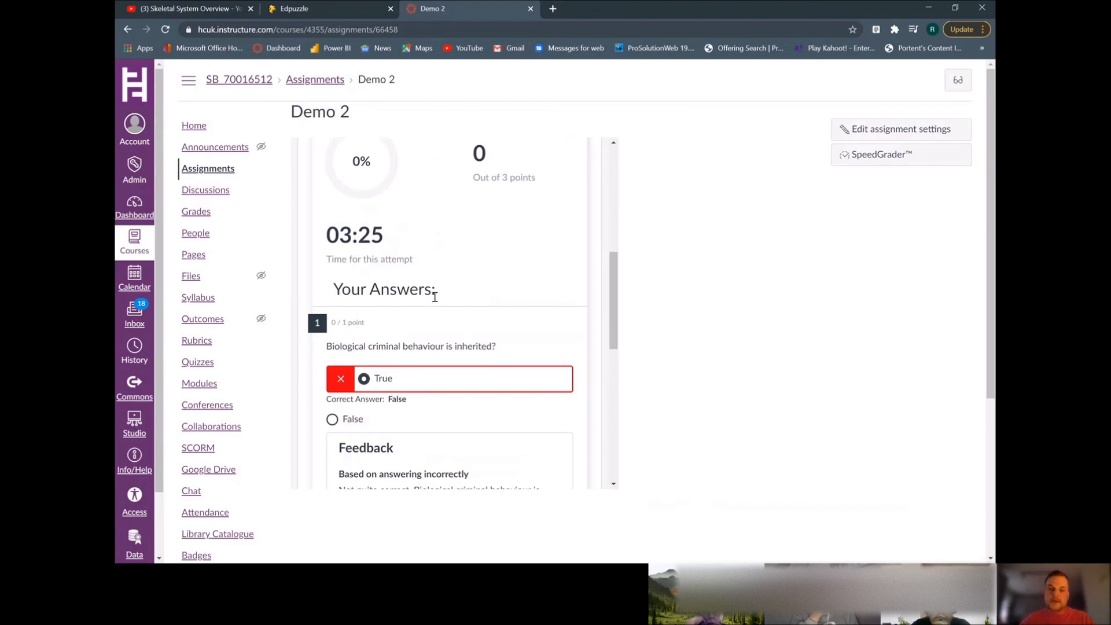
{"action": "scroll", "coordinate": [469, 309], "scroll_direction": "up", "scroll_amount": 4}
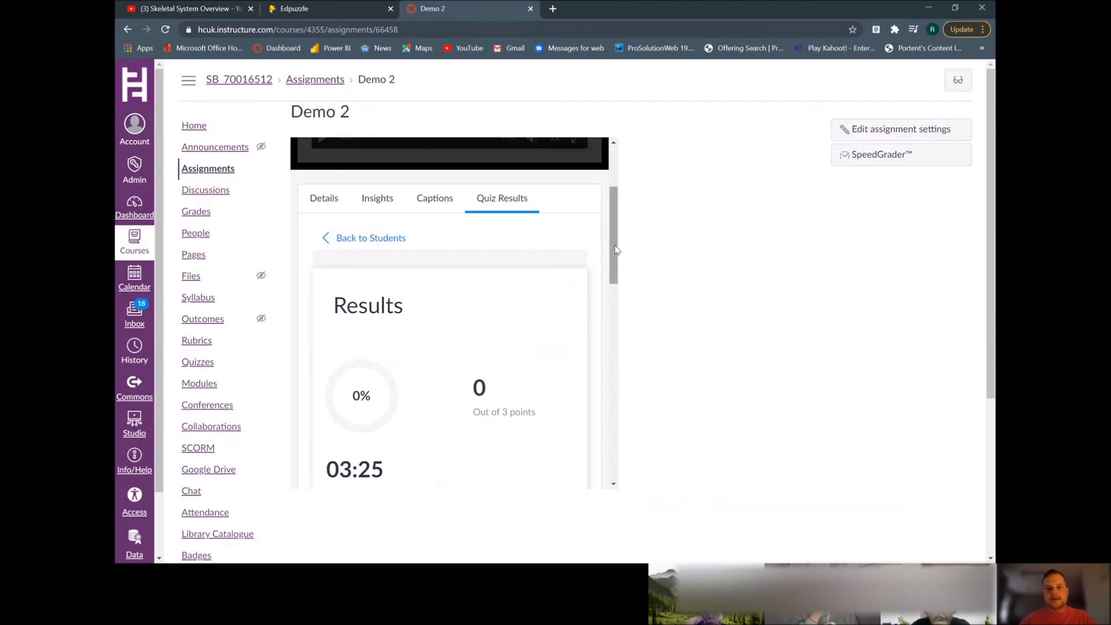
{"action": "left_click_drag", "start_coordinate": [617, 250], "coordinate": [632, 174]}
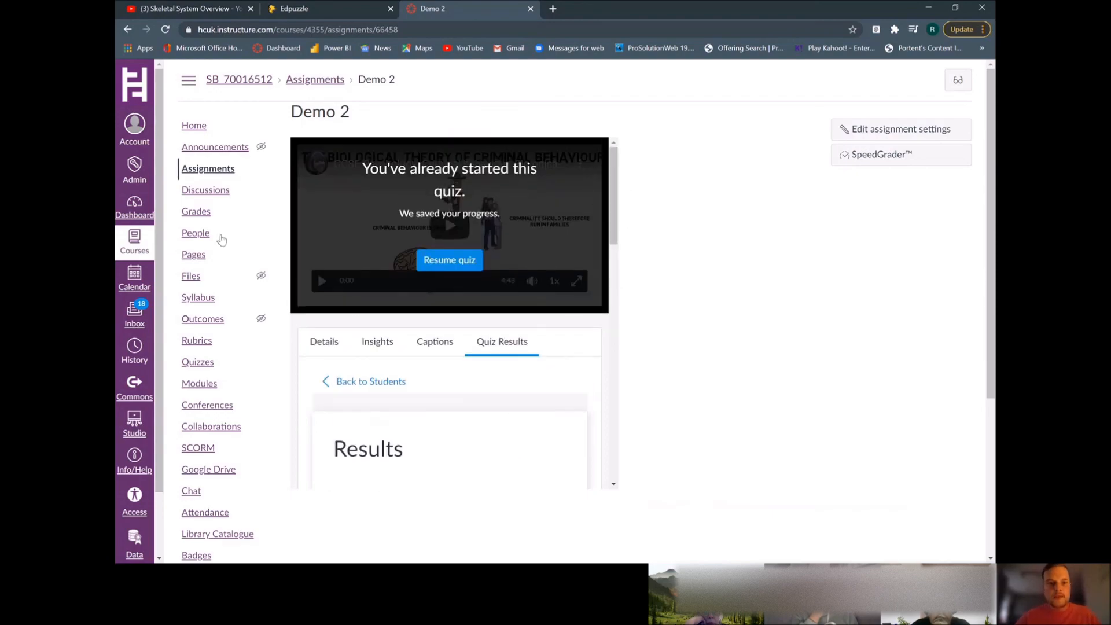